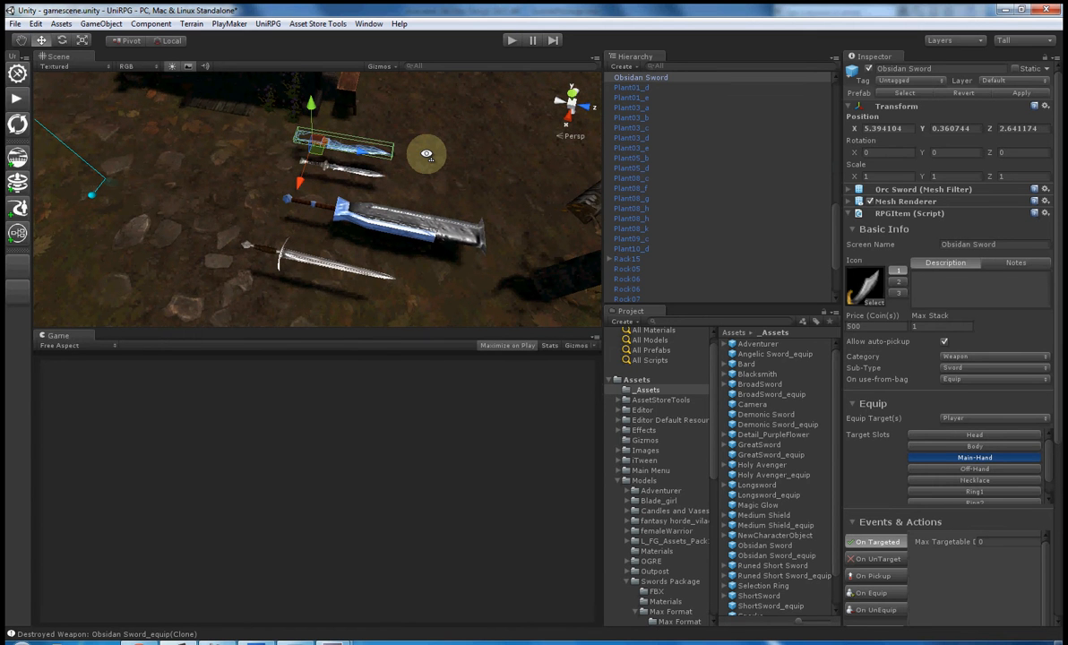
Step: Run the game scene and walk the character over the four swords on the ground to collect them
left_click(513, 41)
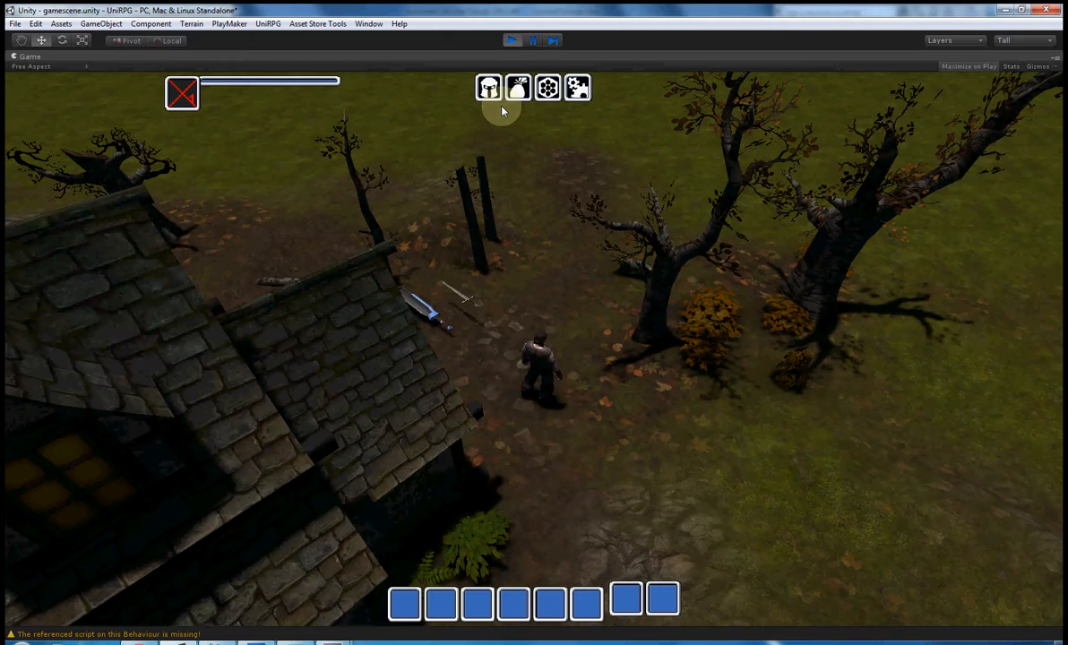
right_click_drag(503, 286, 612, 405)
scroll(570, 381, "up", 5)
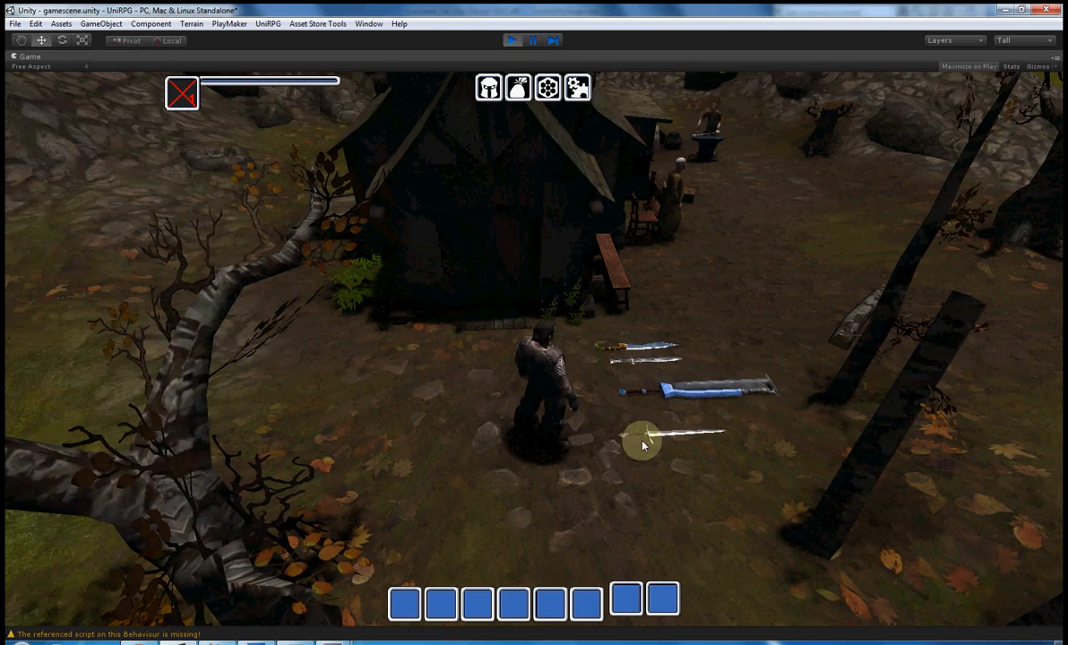
right_click_drag(646, 436, 512, 388)
left_click(511, 385)
left_click(495, 402)
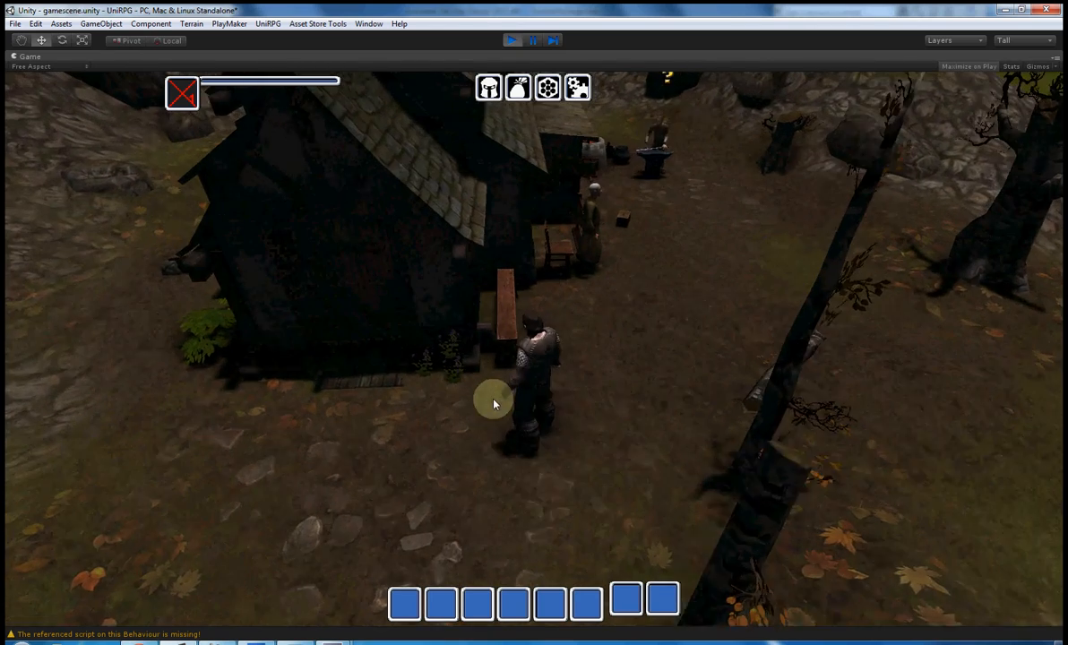
Step: Open the character's bag, equip the BroadSword in the Main-Hand slot and walk around with it
left_click(726, 337)
right_click_drag(734, 318, 455, 363)
scroll(422, 364, "up", 4)
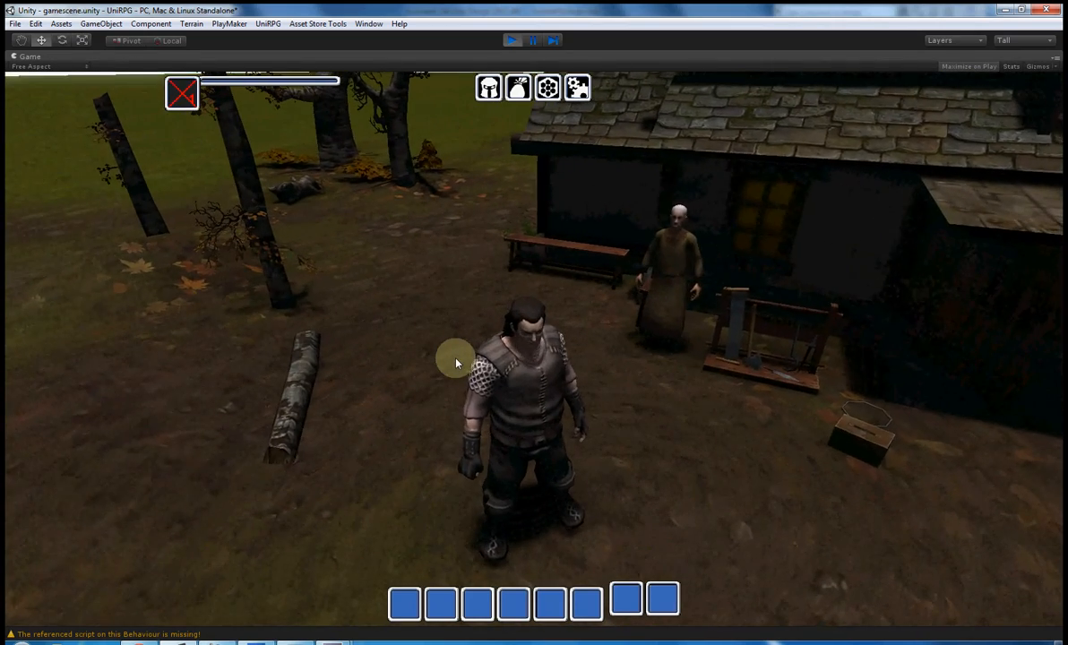
key("b")
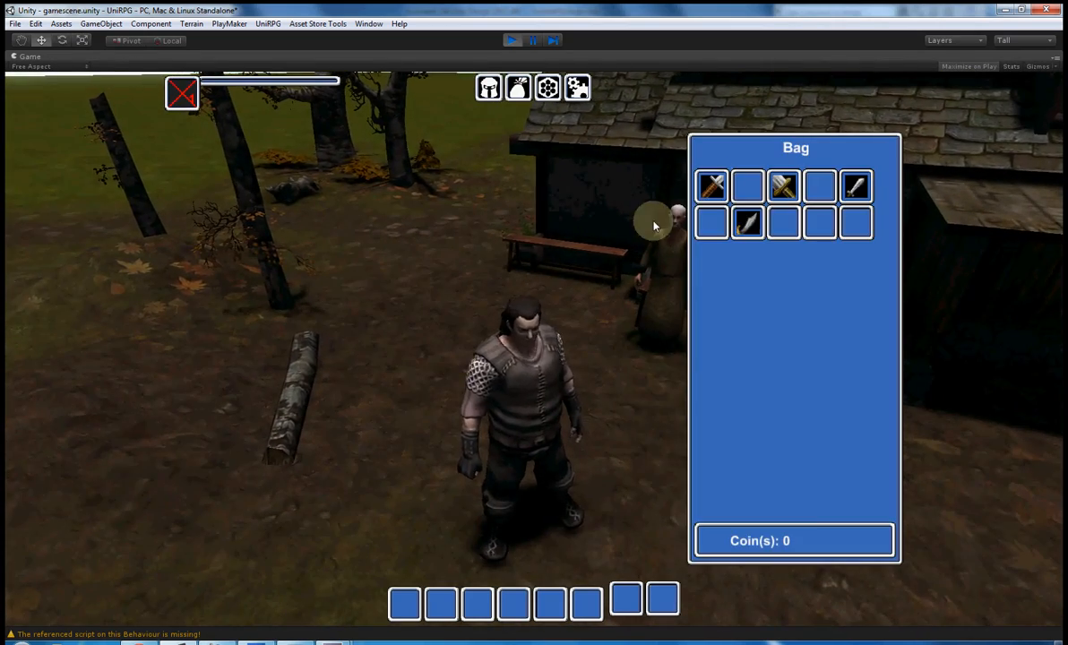
left_click(712, 186)
left_click(733, 190)
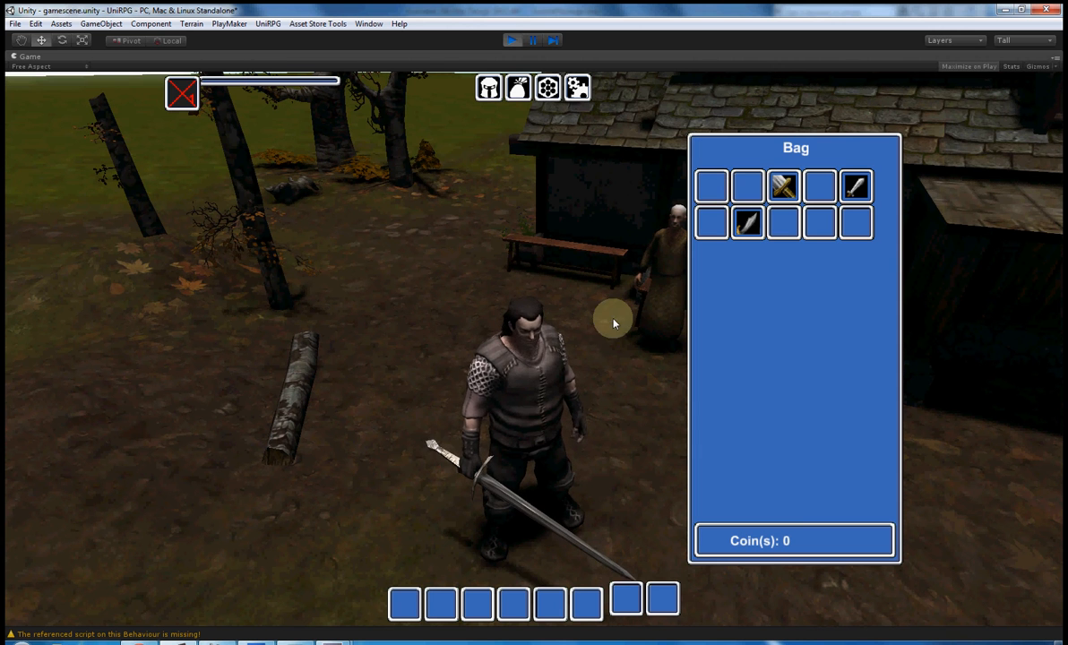
left_click(467, 436)
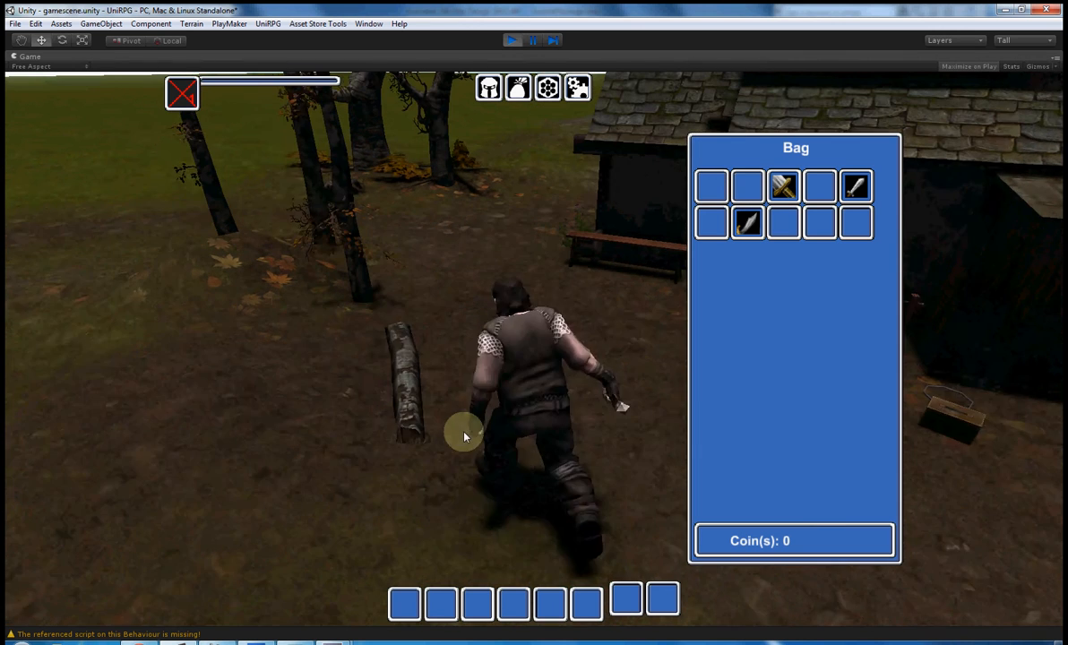
left_click(616, 553)
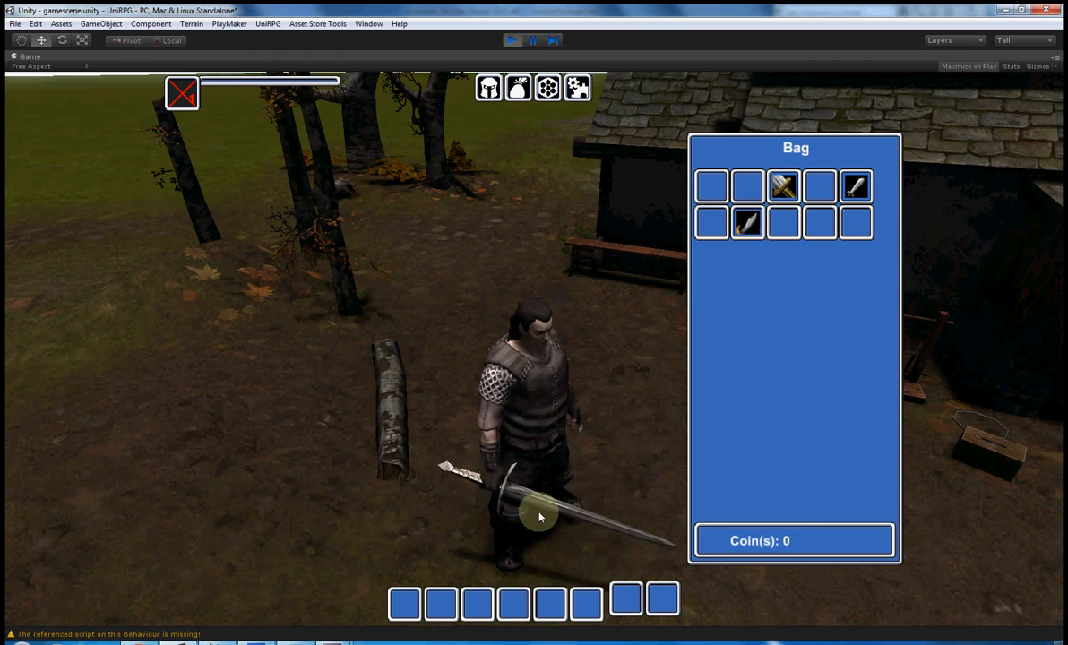
Step: Swap the Main-Hand weapon to the GreatSword and after that to the ShortSword from the bag
left_click(772, 185)
left_click(777, 186)
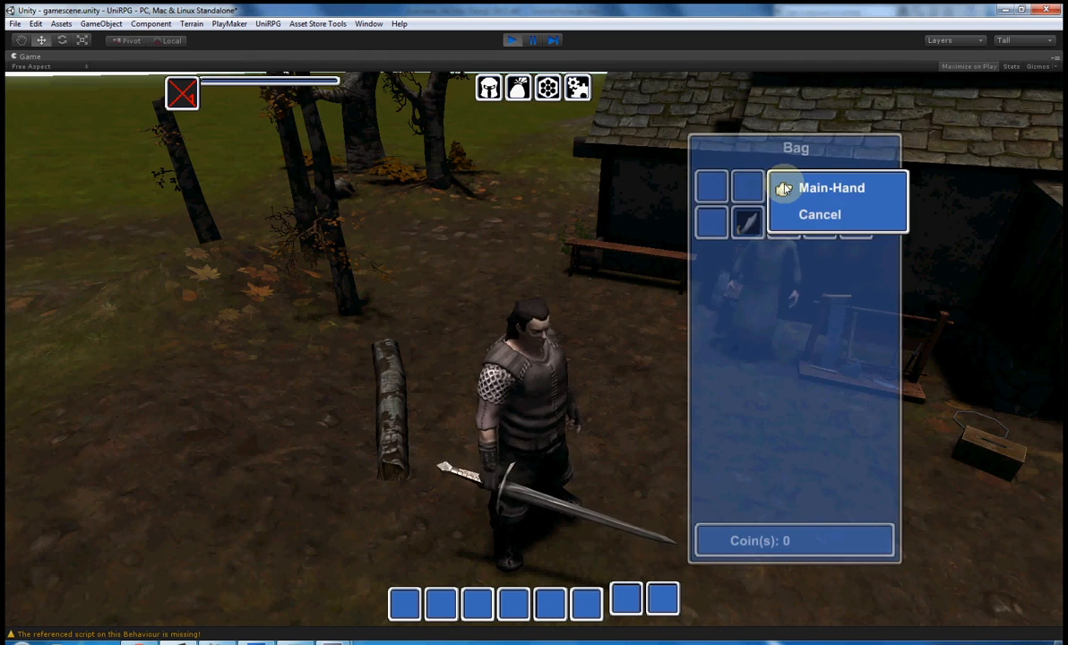
left_click(777, 186)
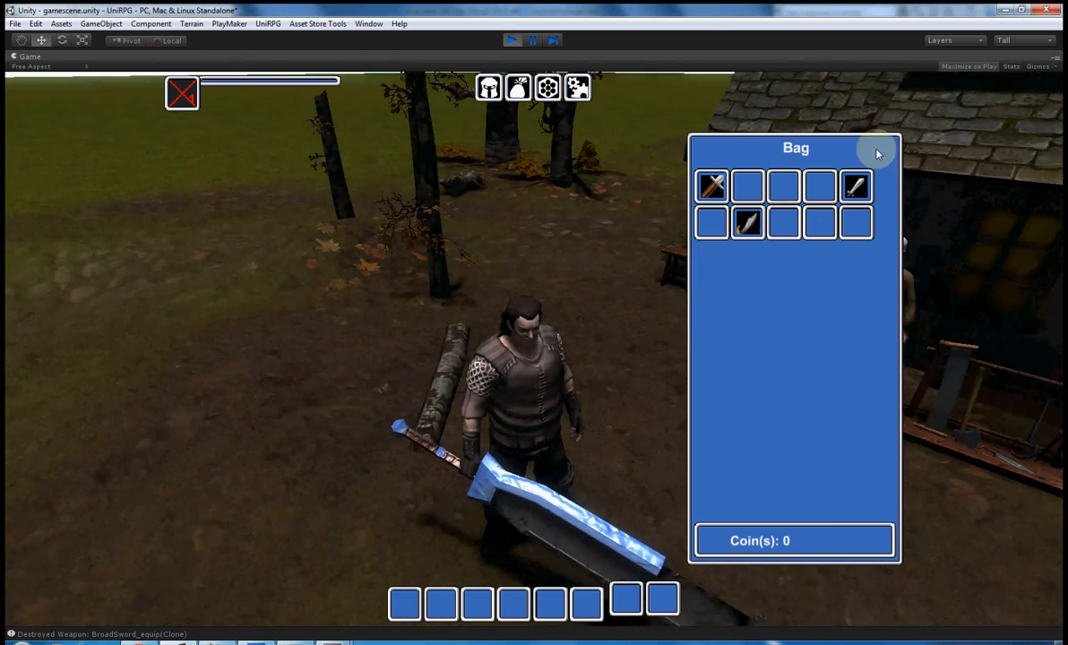
left_click(856, 187)
left_click(858, 192)
left_click(858, 191)
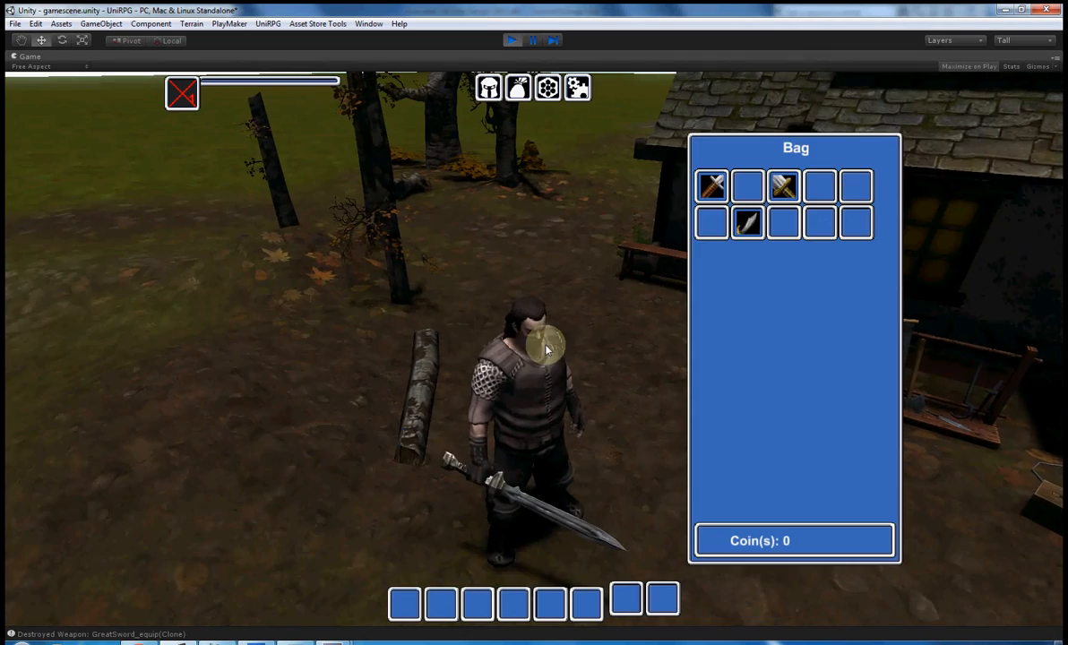
Step: Equip the Obsidian Sword in the Main-Hand slot and inspect it on the character from different angles
left_click(748, 222)
left_click(751, 225)
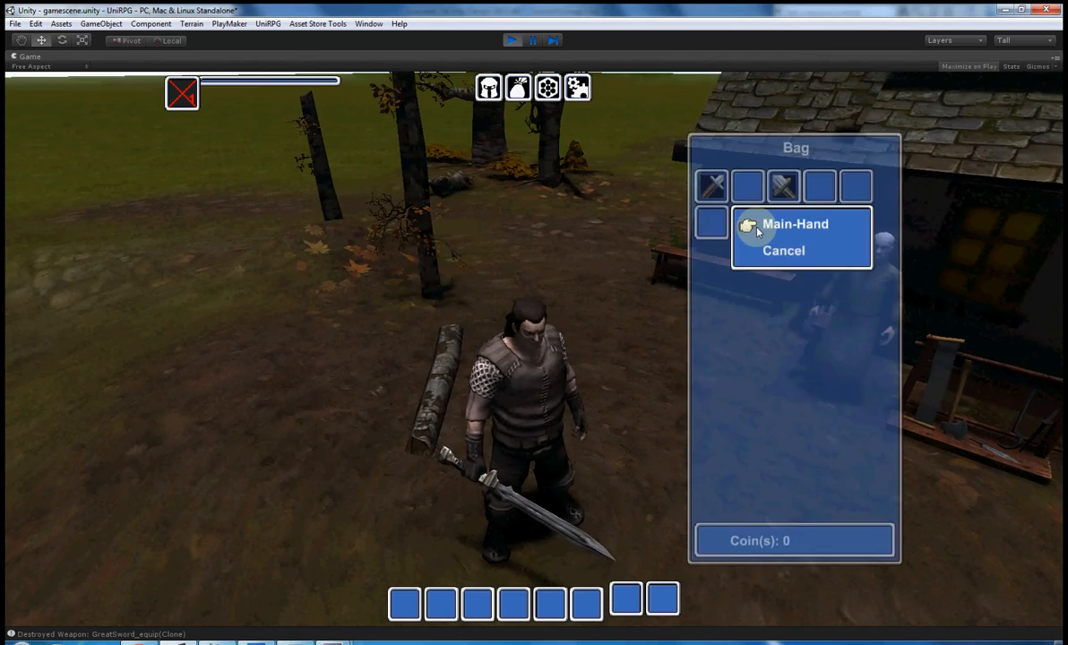
left_click(757, 226)
right_click_drag(611, 301, 843, 276)
left_click(606, 361)
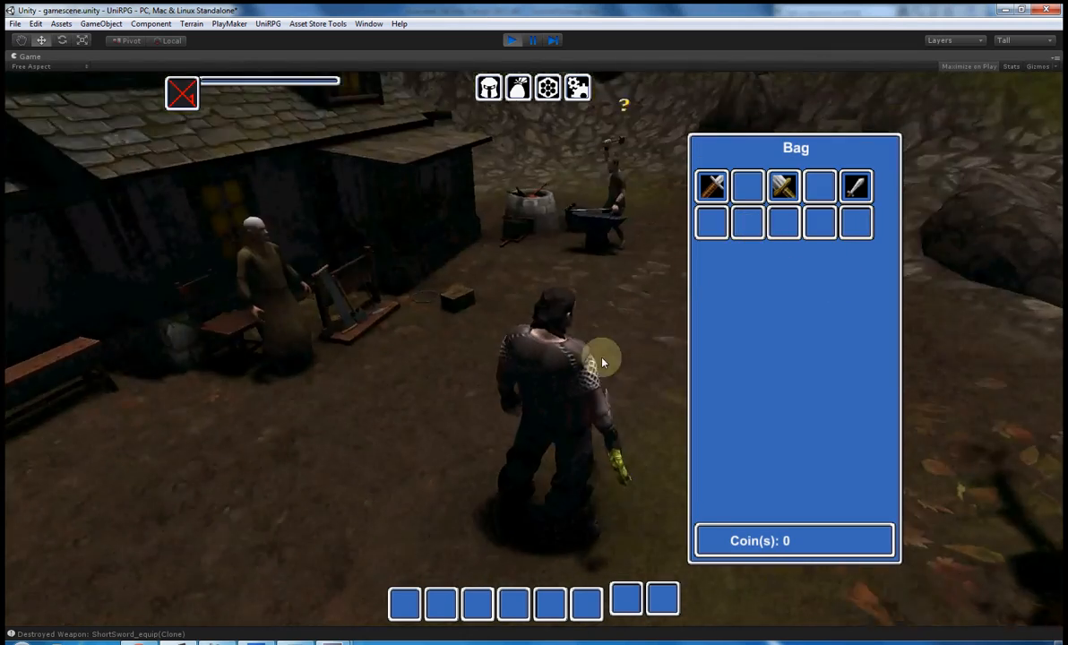
right_click_drag(455, 320, 222, 317)
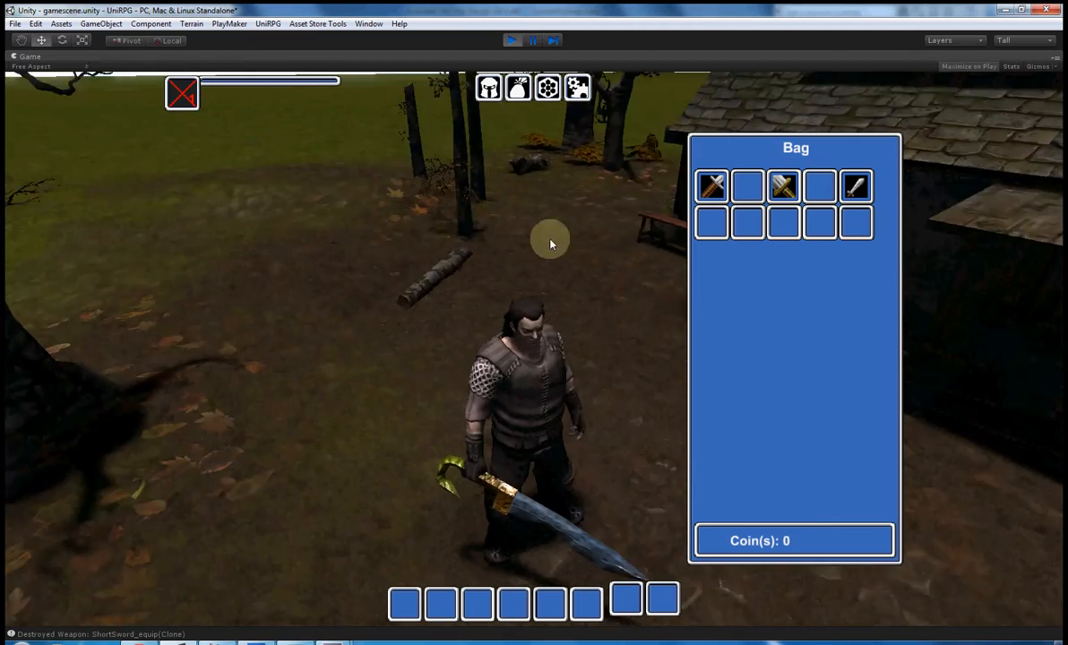
Step: Switch the Main-Hand weapon to the BroadSword and back to the Obsidian Sword
left_click(715, 186)
left_click(715, 187)
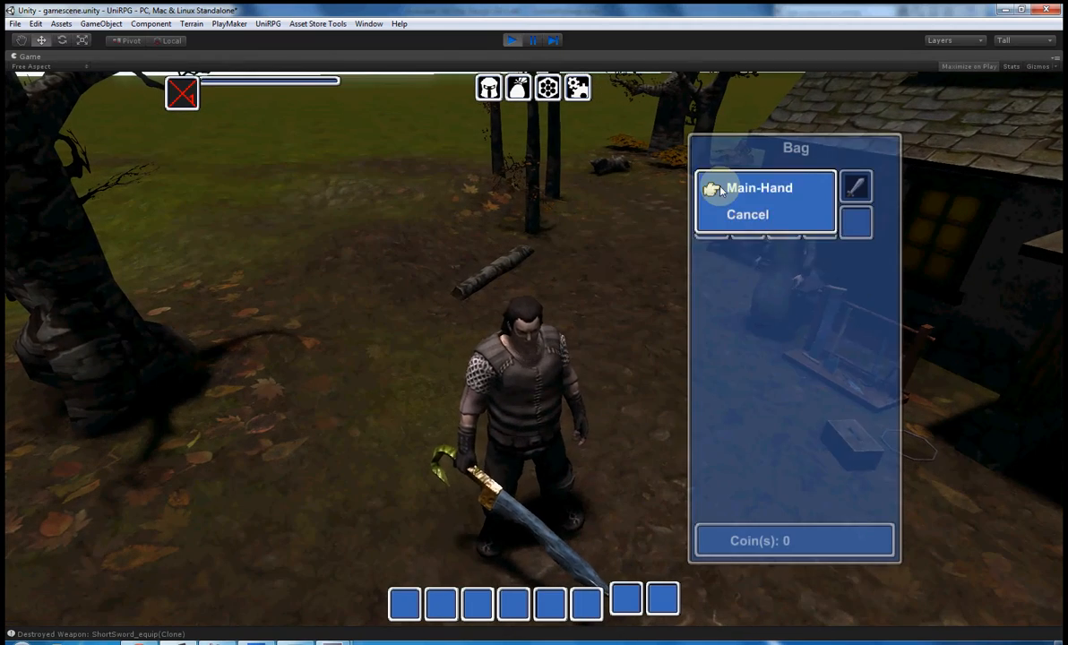
left_click(715, 186)
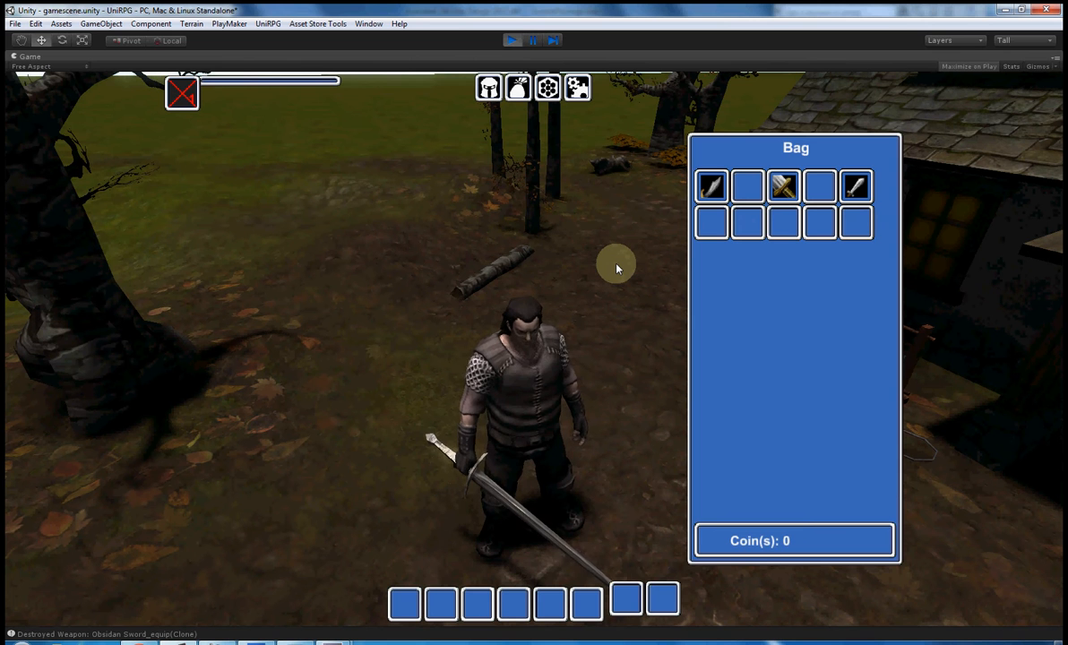
left_click(713, 187)
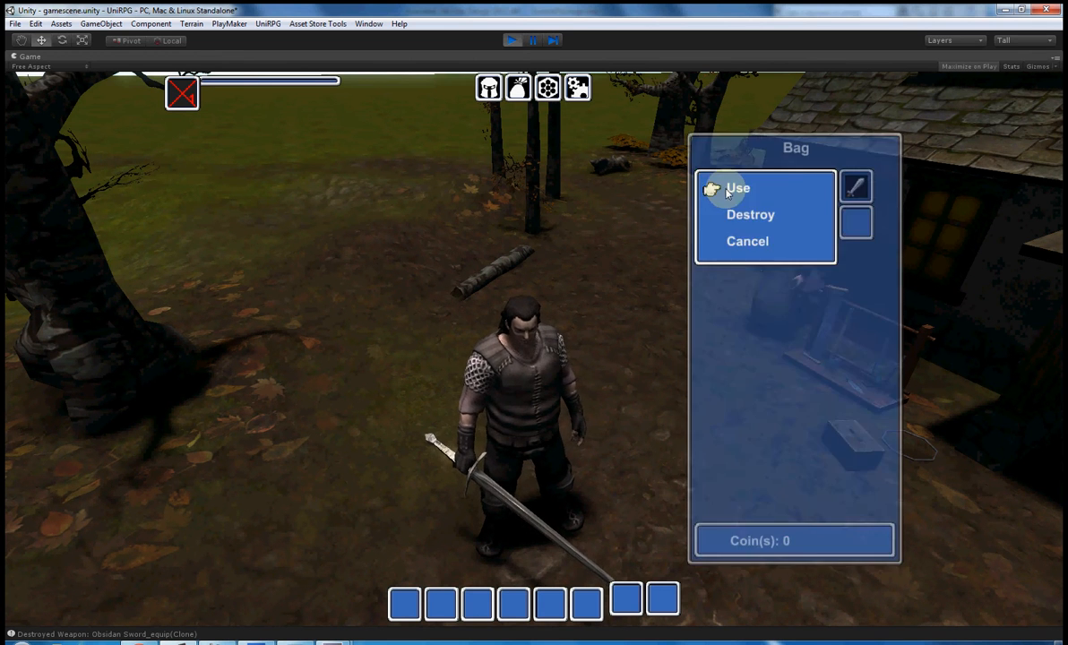
left_click(722, 187)
left_click(726, 190)
Step: Use the GreatSword from the bag to equip it and walk the character around to check how it is held
left_click(783, 187)
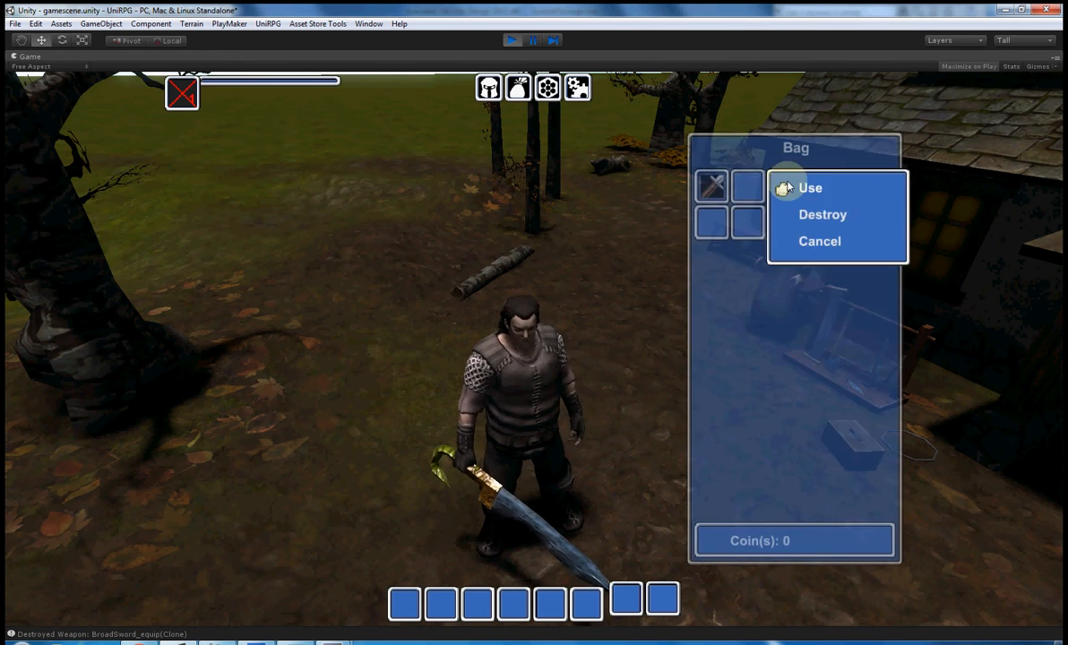
left_click(786, 186)
left_click(789, 190)
left_click(602, 360)
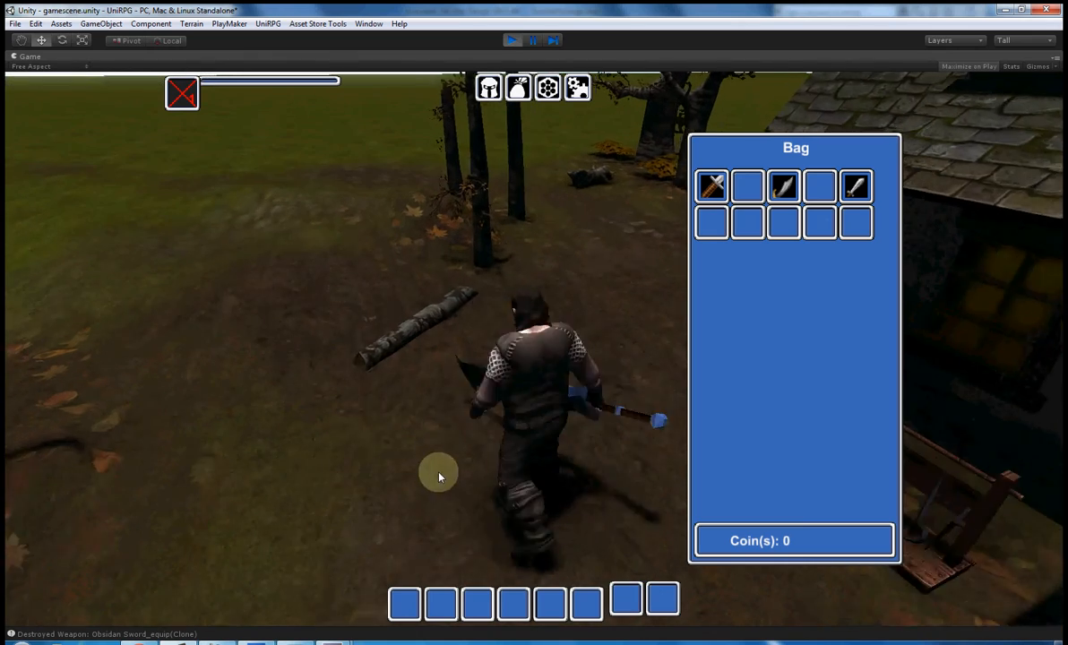
left_click(439, 477)
left_click(502, 556)
left_click(556, 560)
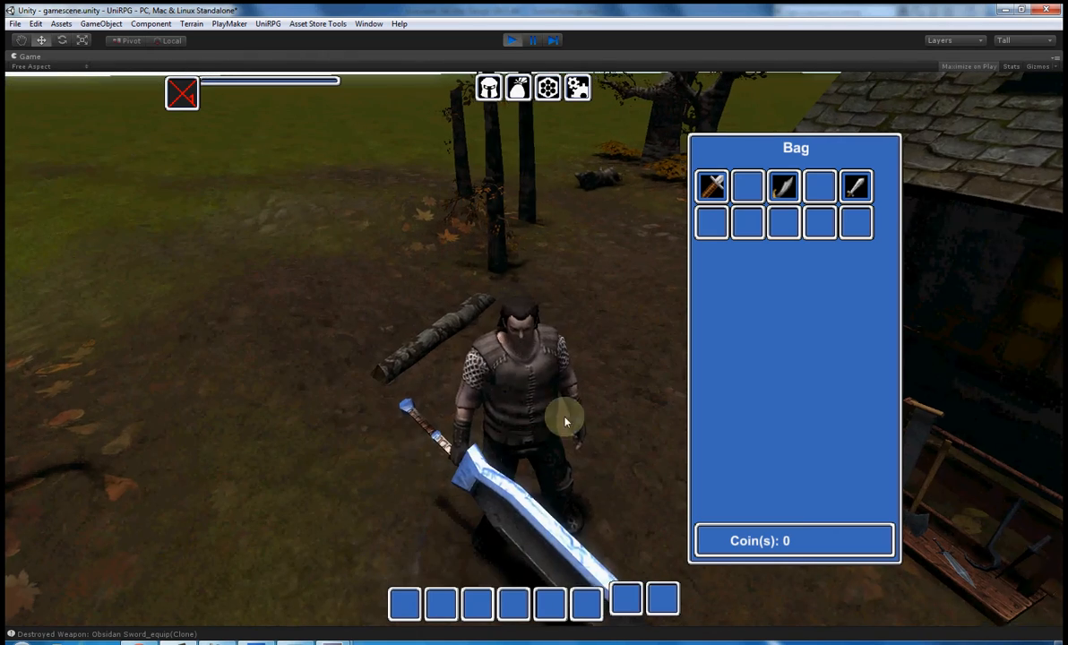
key("Right")
right_click_drag(602, 469, 605, 519)
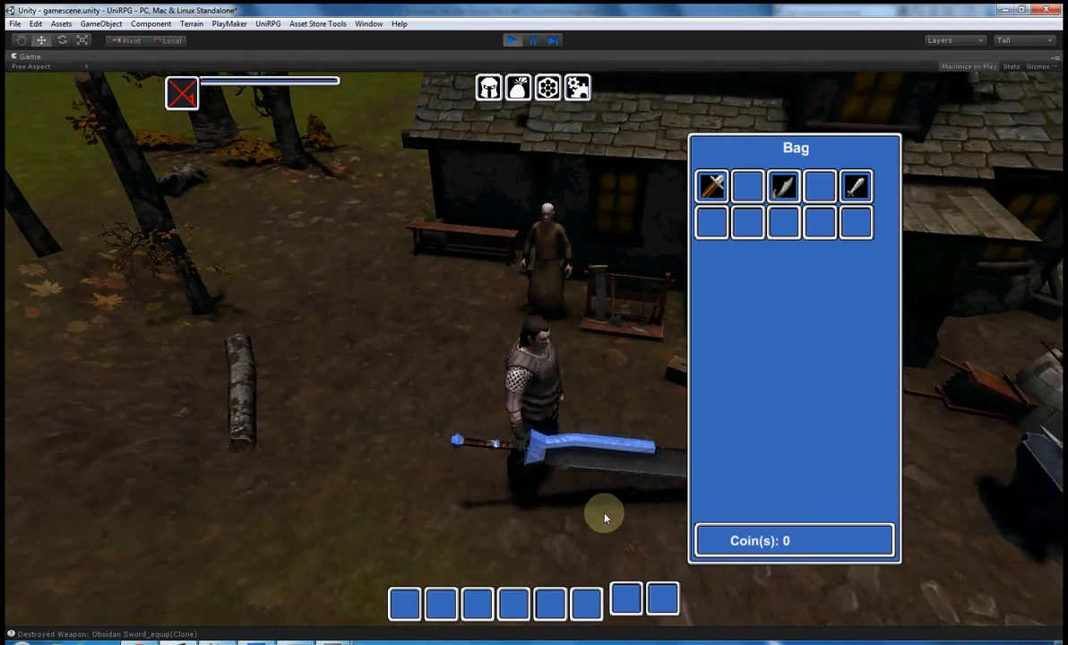
Step: Replace the GreatSword with the BroadSword and check it up close while moving the character
right_click(721, 193)
left_click(715, 184)
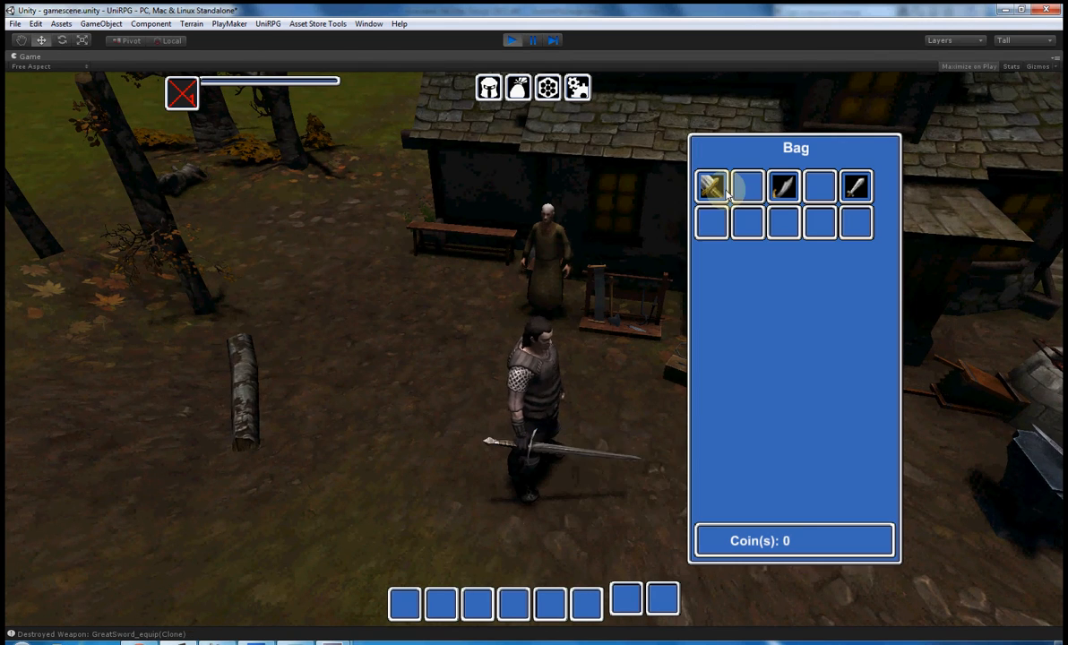
left_click(465, 445)
left_click(529, 433)
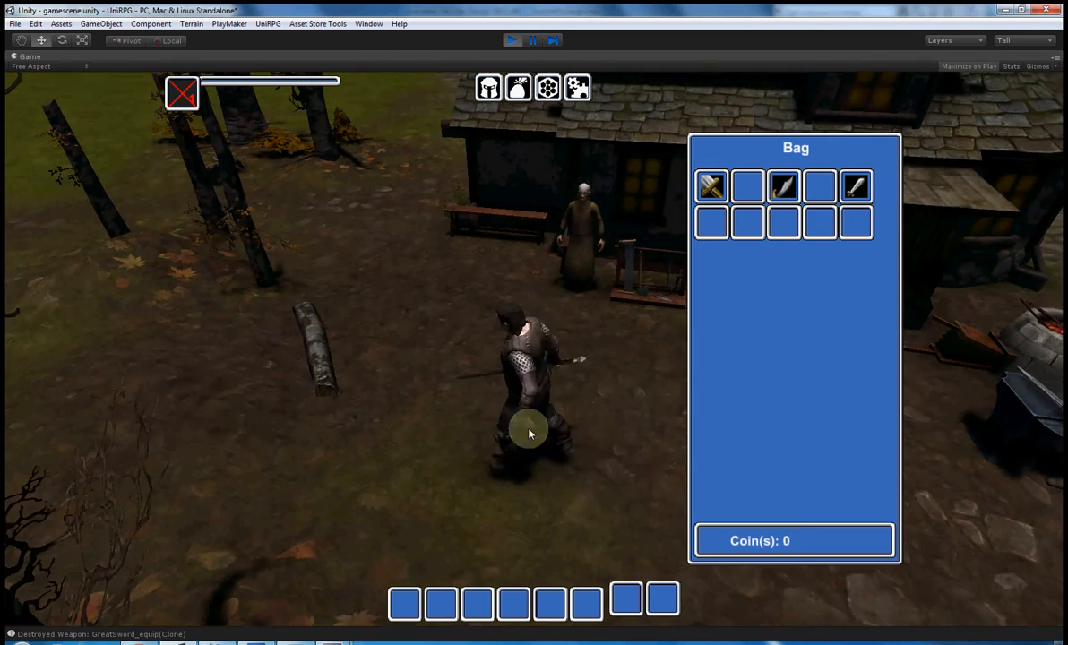
left_click(594, 485)
left_click(547, 522)
left_click(532, 520)
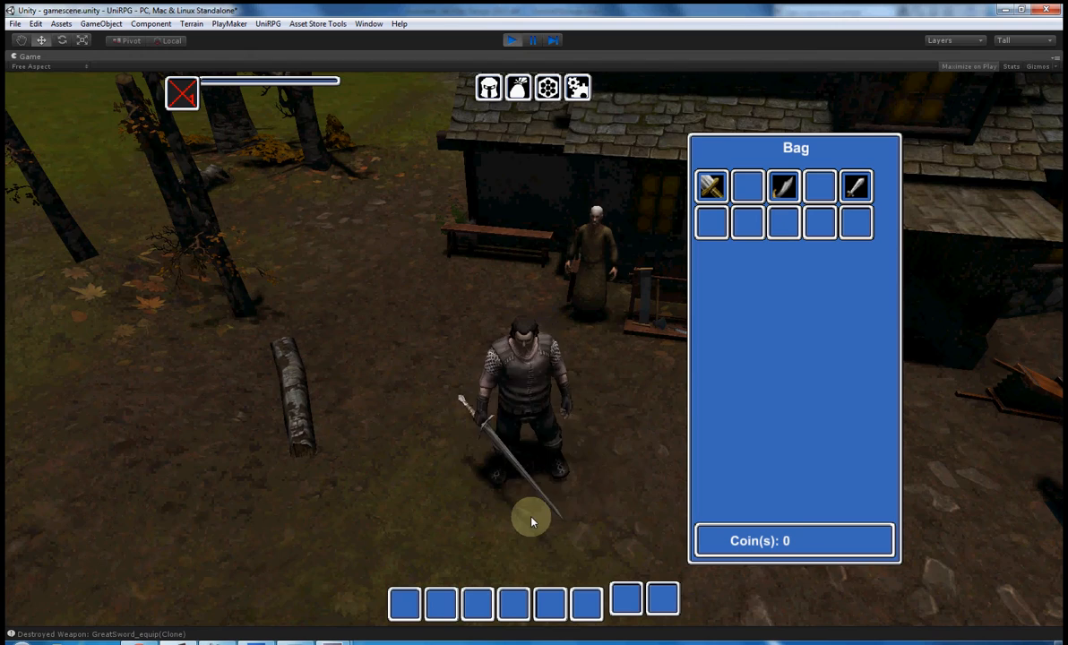
scroll(530, 518, "up", 3)
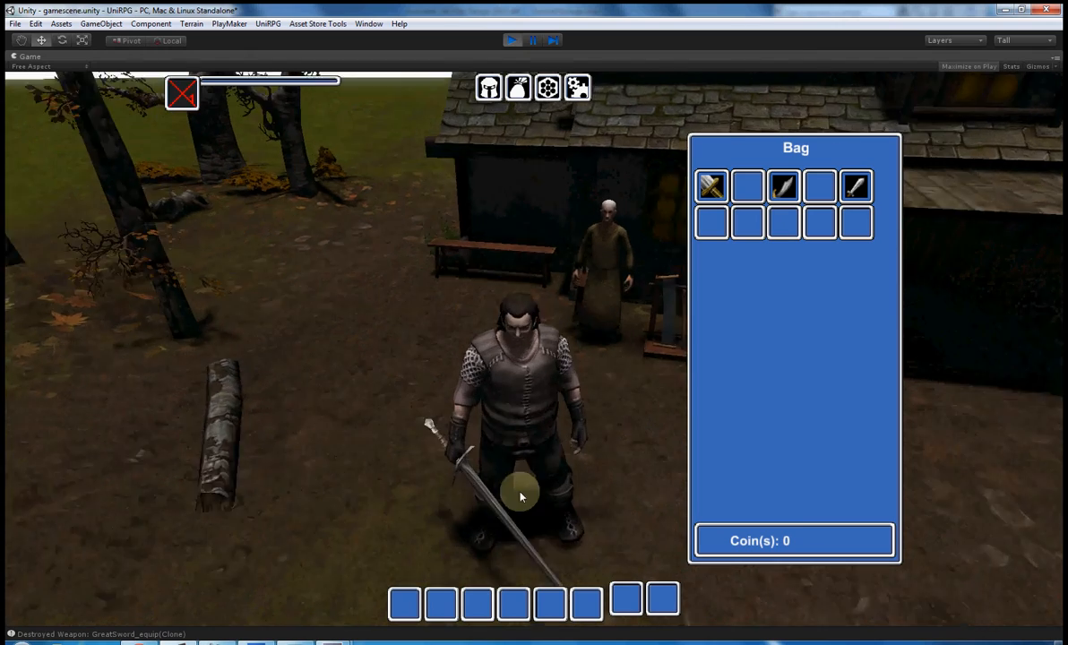
middle_click_drag(519, 496, 568, 509)
scroll(569, 510, "down", 3)
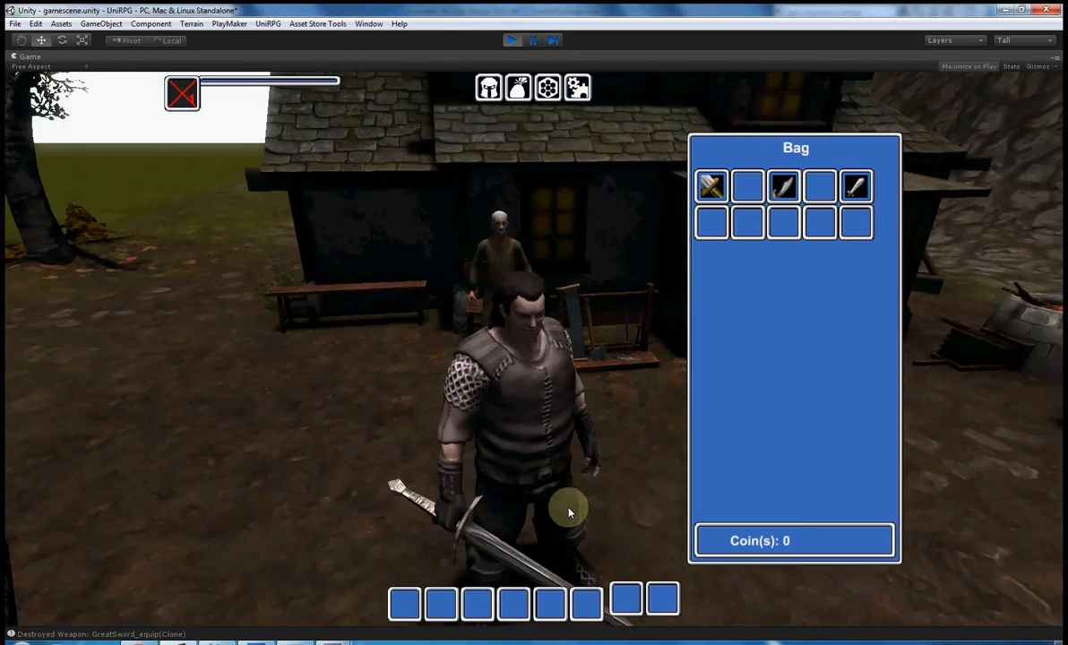
Step: Re-equip the GreatSword in place of the BroadSword and run the character back and forth with it
left_click(709, 184)
left_click(721, 185)
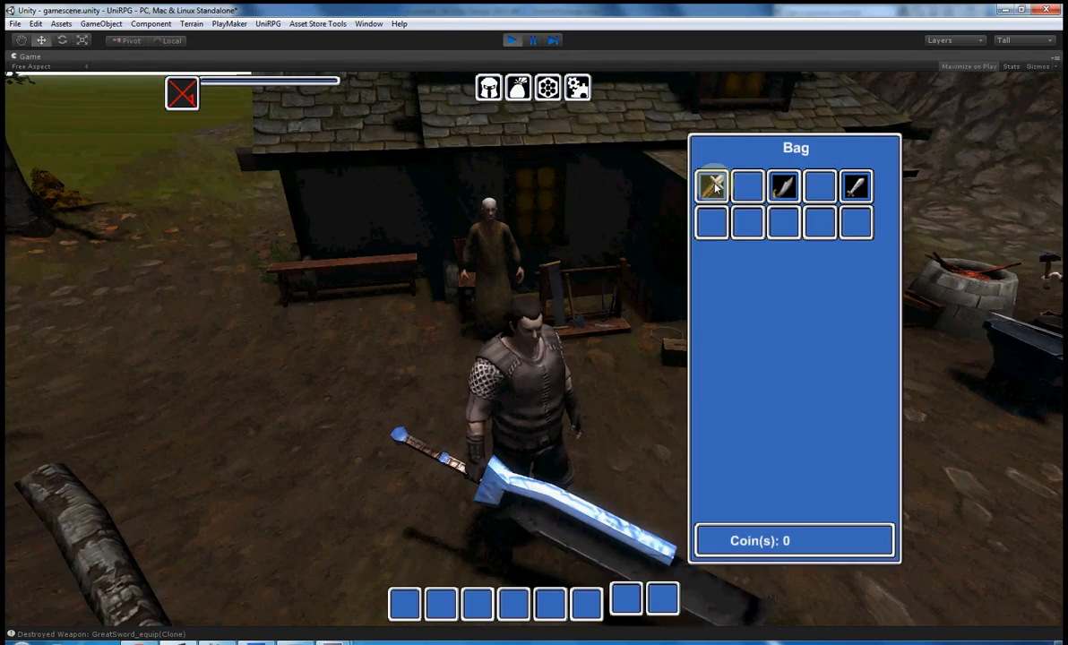
scroll(621, 423, "down", 3)
left_click(618, 422)
left_click(481, 396)
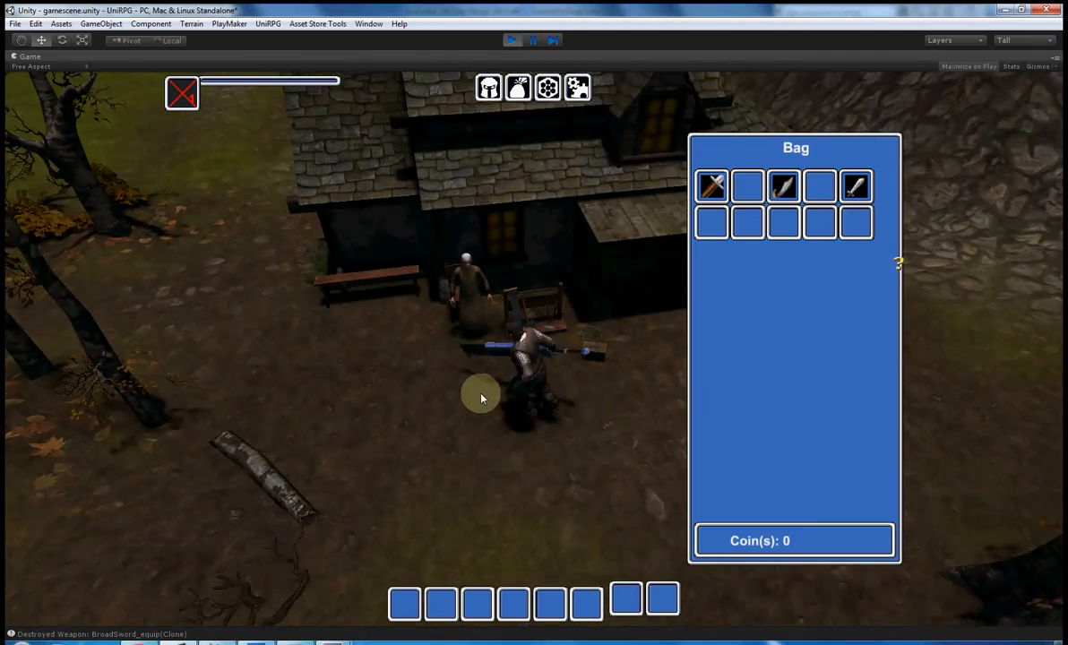
left_click(608, 464)
left_click(491, 416)
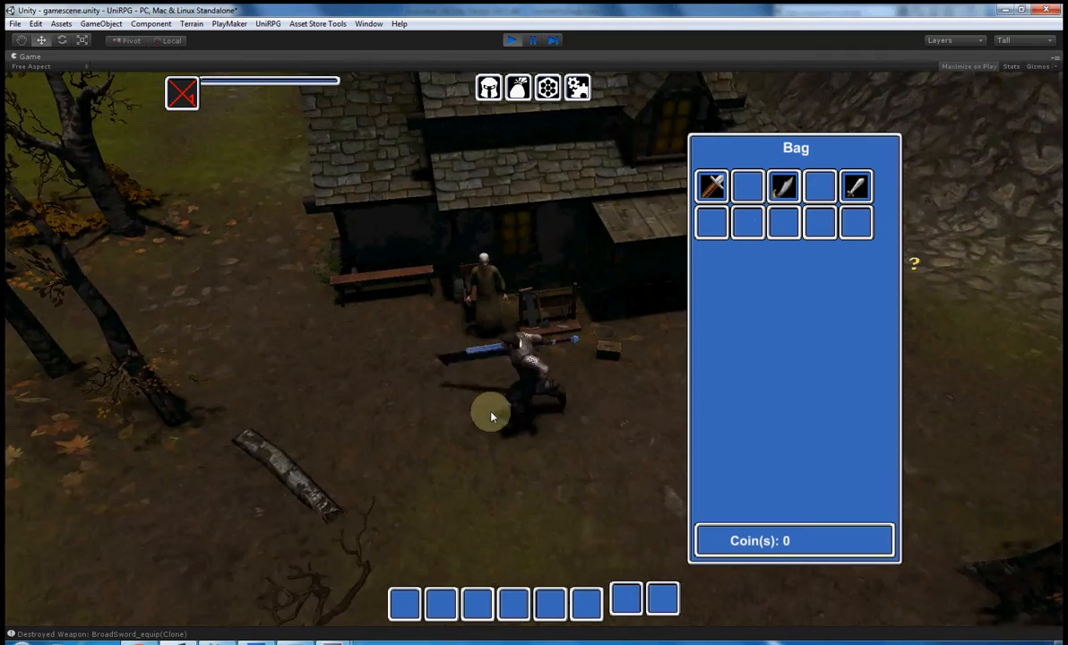
left_click(603, 448)
Step: Replace the GreatSword with the Obsidian Sword and examine it close up on the character
left_click(783, 186)
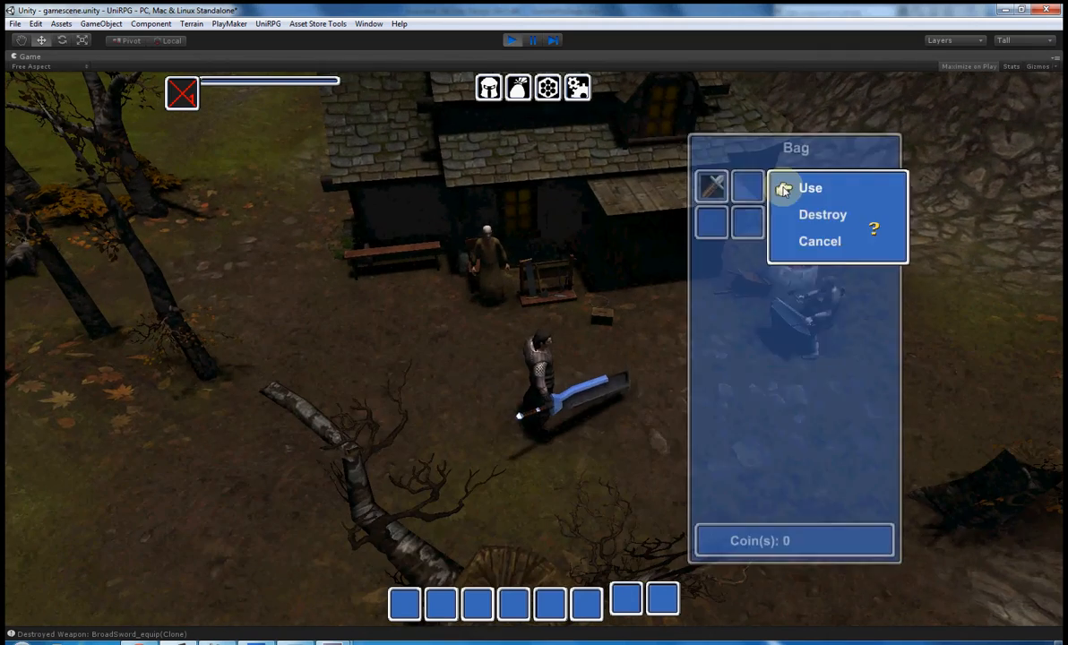
left_click(795, 188)
scroll(579, 332, "up", 5)
right_click_drag(579, 336, 484, 336)
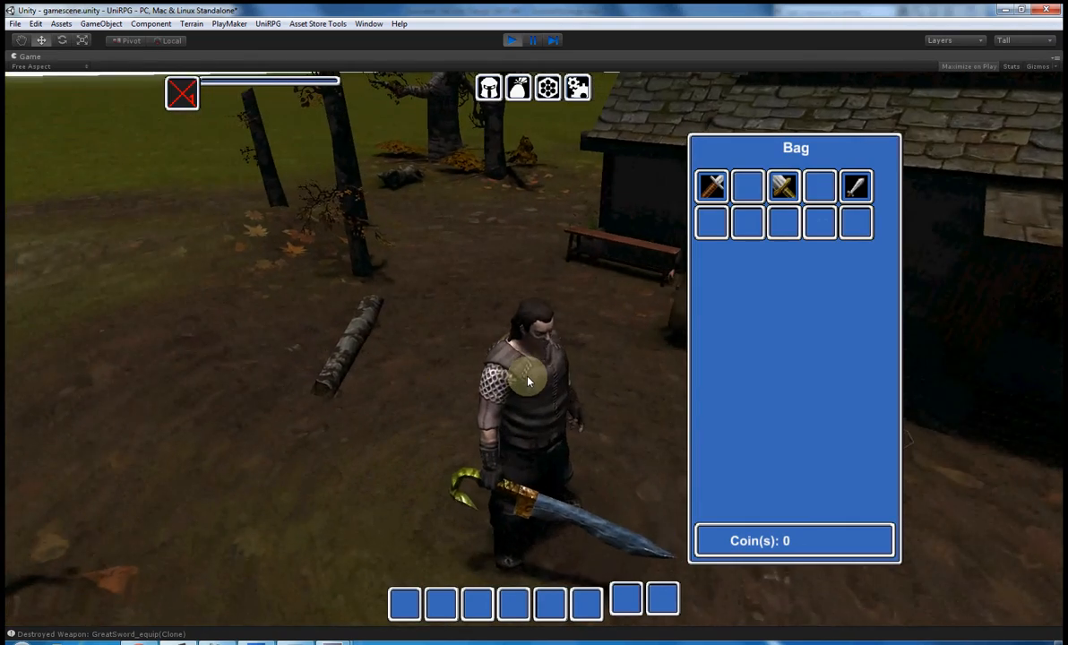
right_click_drag(528, 381, 772, 314)
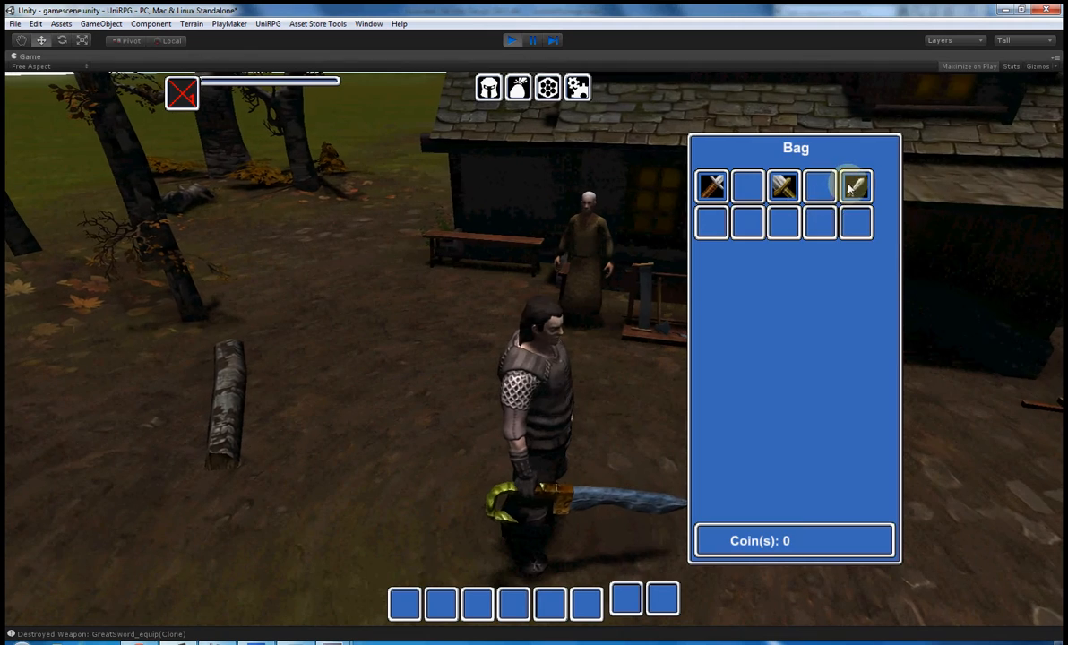
Step: Equip the ShortSword in the Main-Hand slot in place of the Obsidian Sword and view it from several angles
left_click(854, 185)
left_click(856, 188)
left_click(862, 189)
right_click_drag(677, 313, 568, 549)
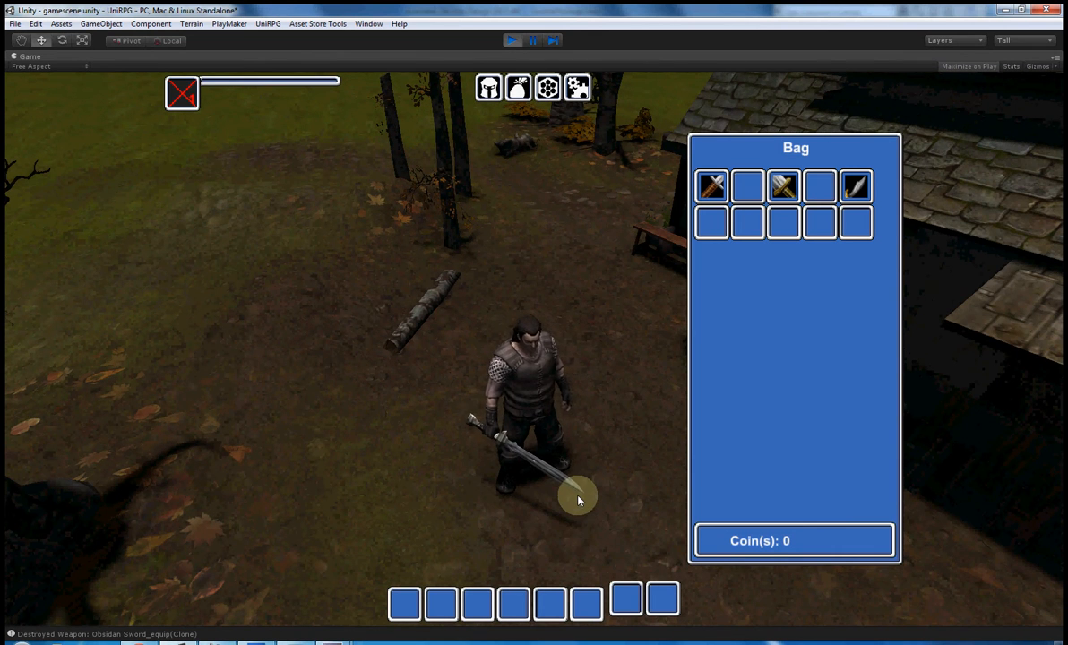
right_click_drag(558, 389, 510, 127)
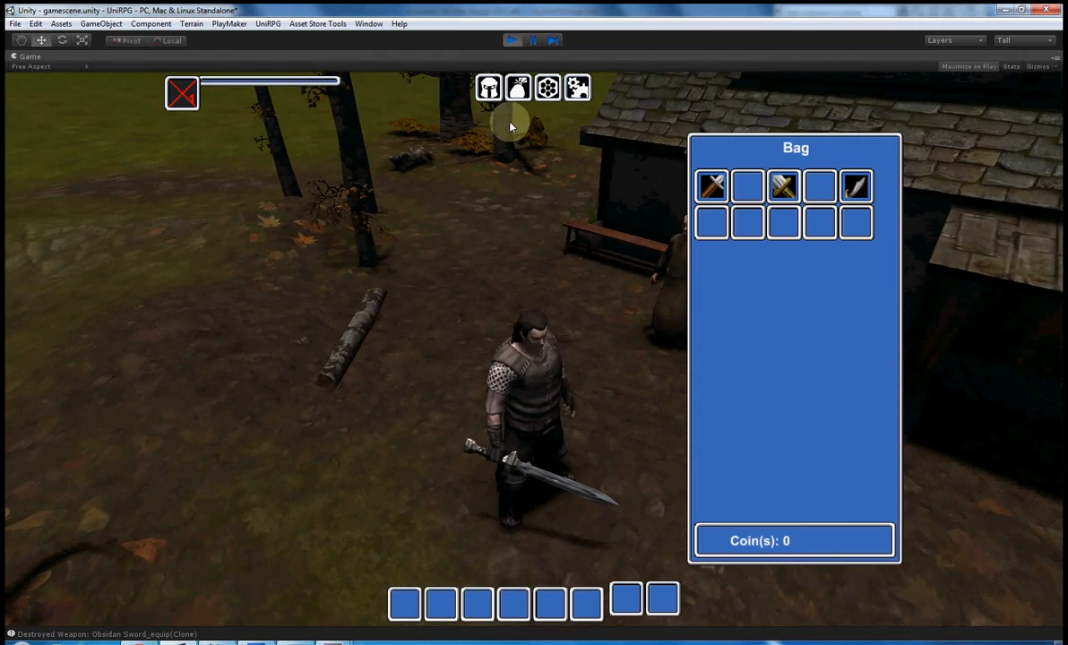
Step: Stop the game and bring the four swords into view in the scene editor
left_click(511, 42)
left_click_drag(410, 244, 403, 217, "alt")
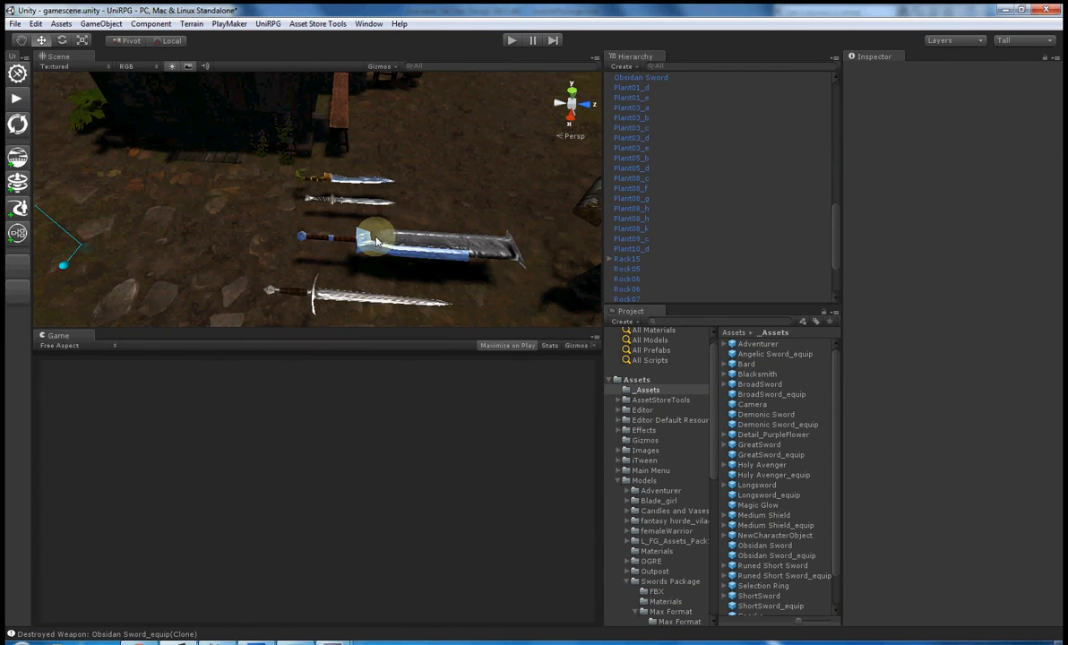
Step: Delete all four sword items from the scene, starting with the GreatSword
left_click(376, 240)
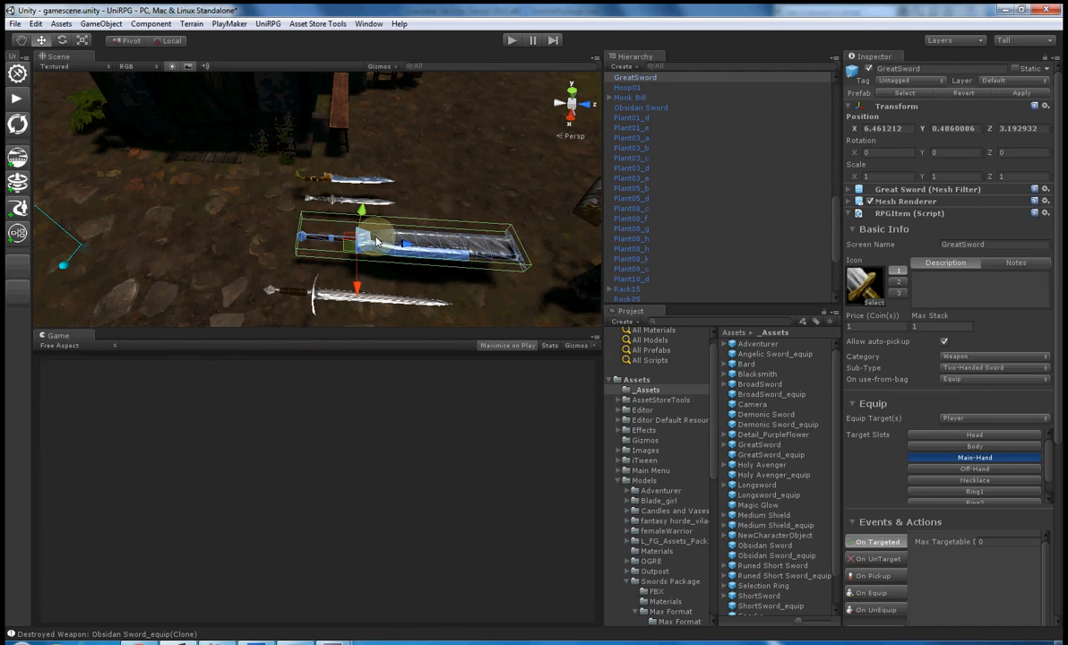
key("Delete")
left_click(358, 181)
key("Delete")
left_click(357, 188)
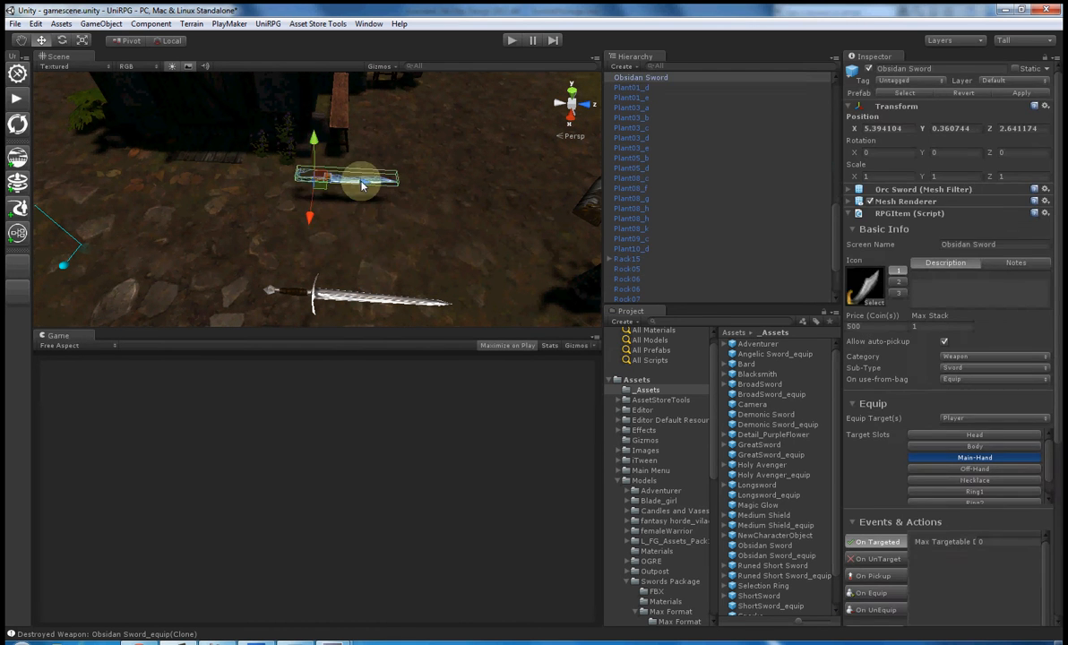
key("Delete")
left_click(353, 300)
key("Delete")
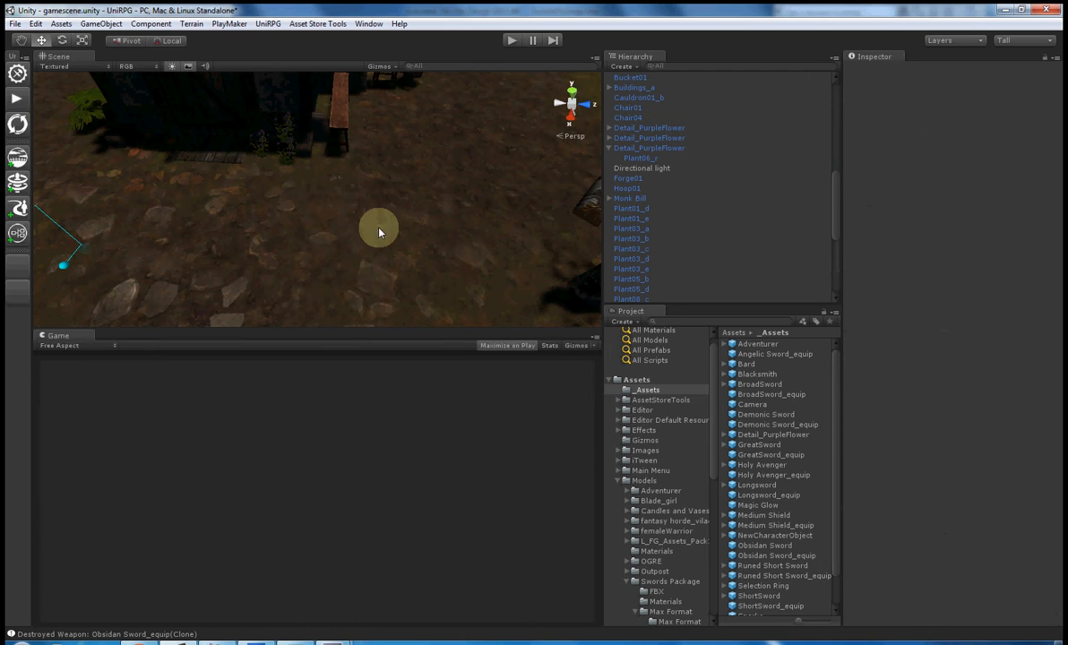
Step: Place the GreatswordFBX model from the Swords Package FBX folder into the scene above the cleared ground
right_click_drag(396, 241, 395, 242)
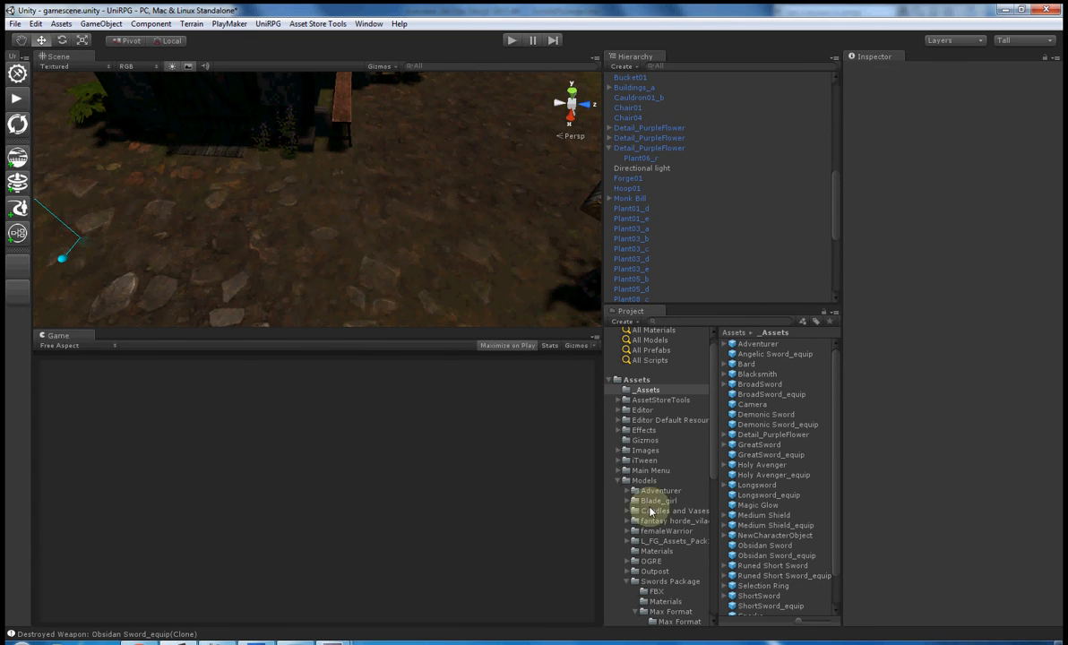
left_click(659, 581)
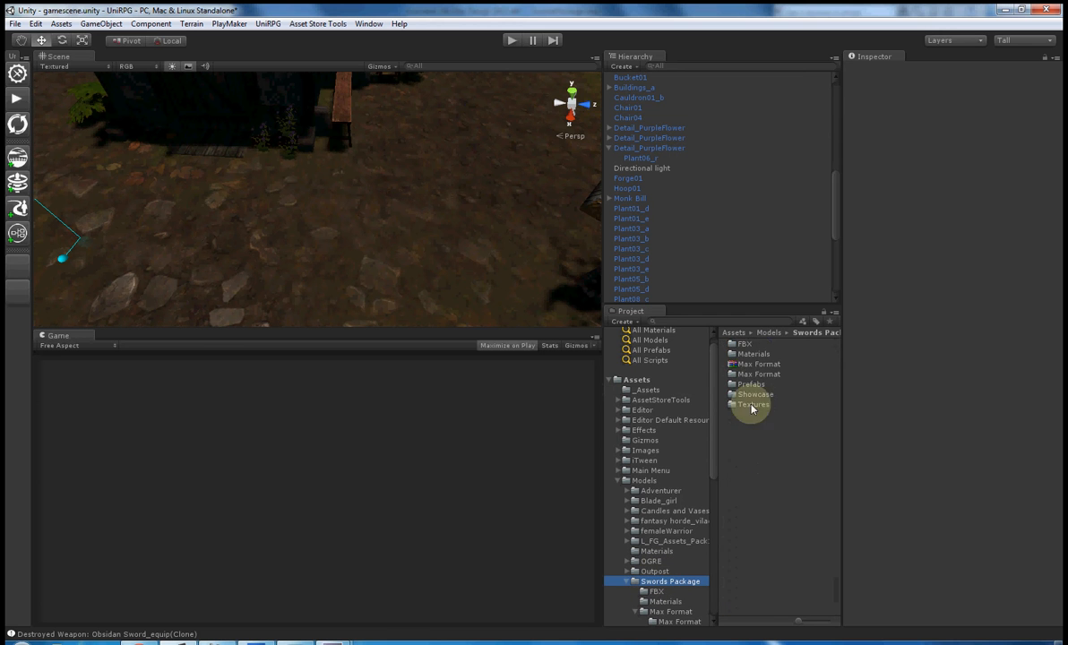
double_click(746, 344)
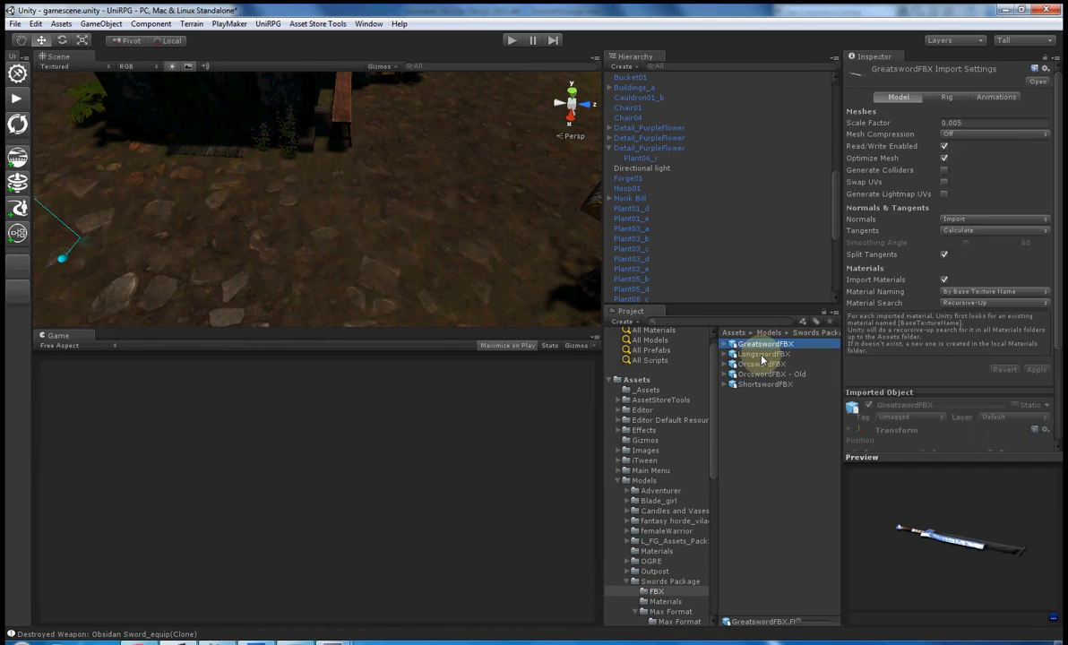
left_click(761, 365)
left_click(761, 355)
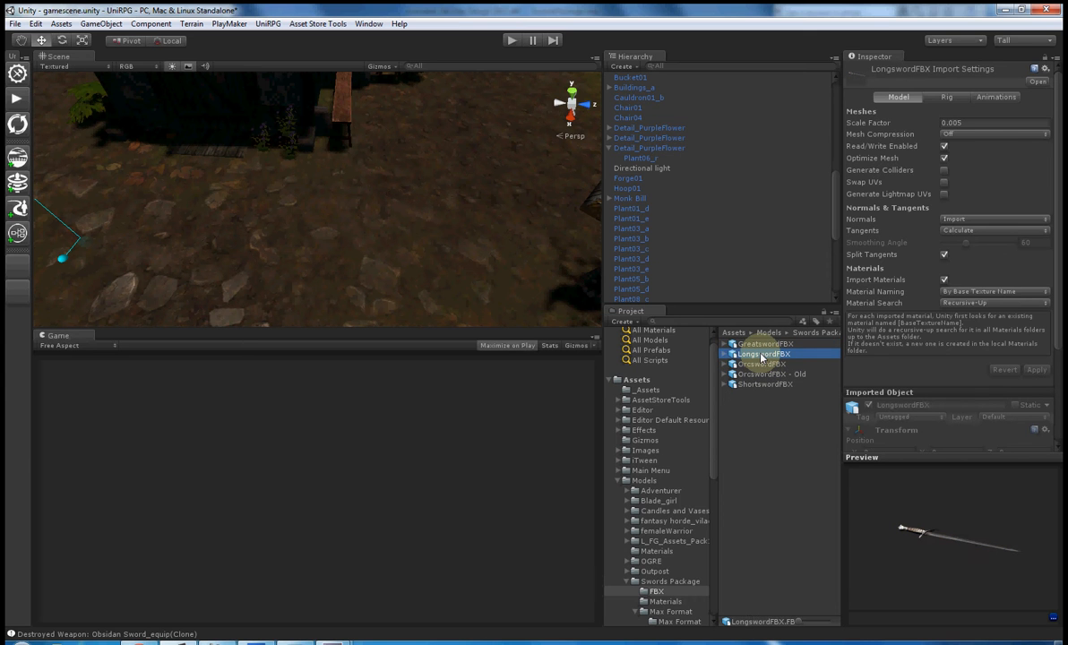
left_click(764, 345)
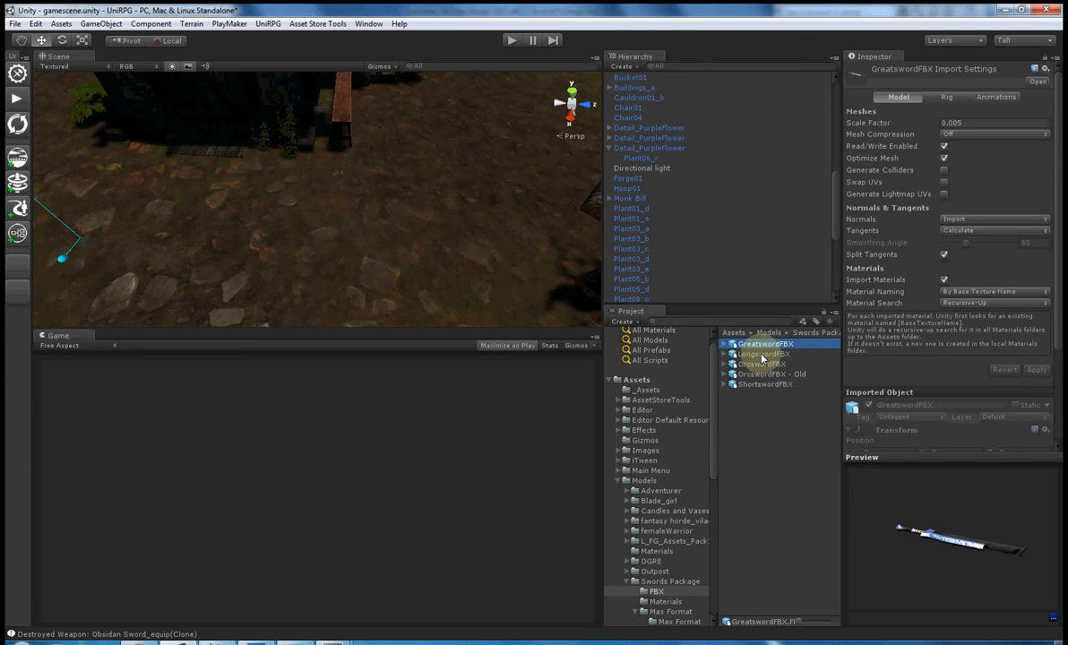
left_click_drag(763, 348, 473, 195)
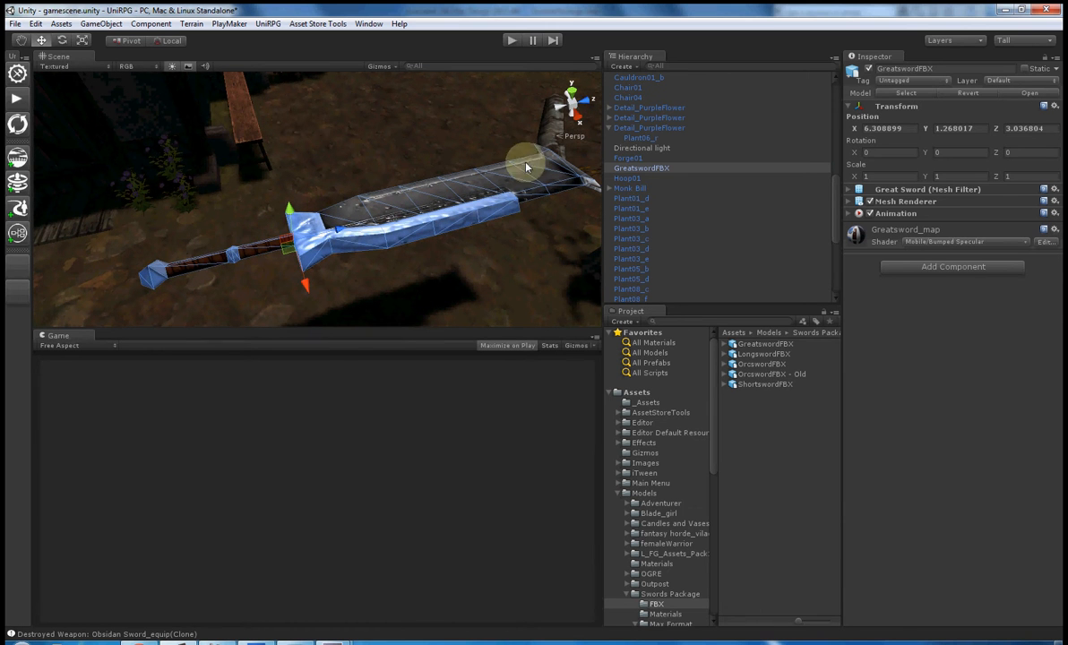
Step: Duplicate GreatswordFBX and move the copy about 0.5 units along X beside the original
left_click(643, 170)
key("ctrl+d")
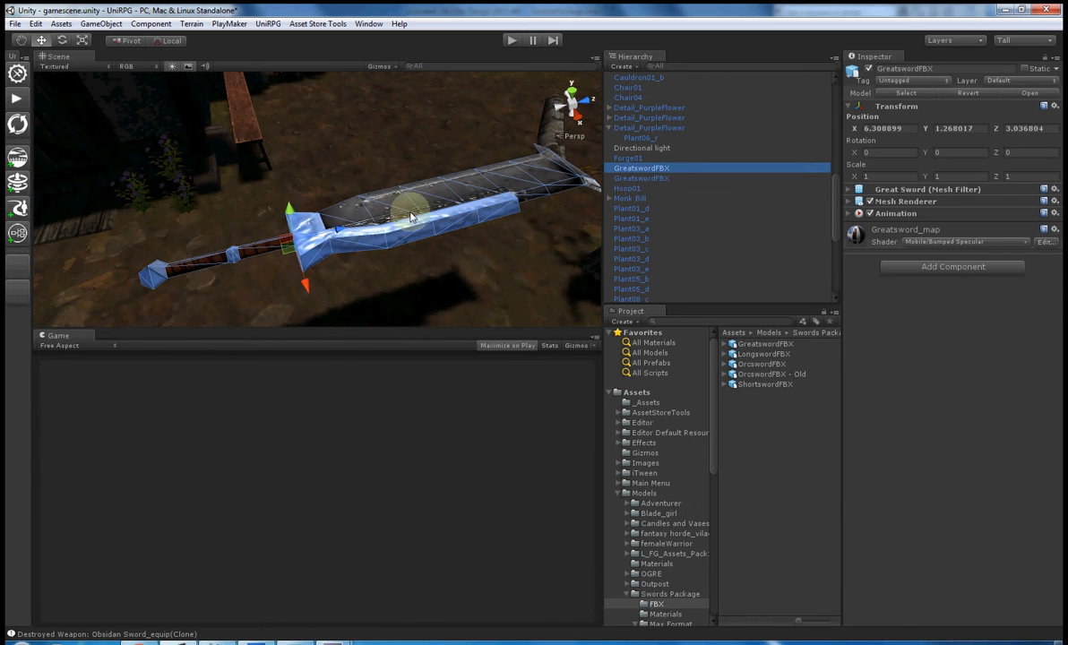
scroll(407, 221, "down", 5)
left_click_drag(300, 263, 321, 296)
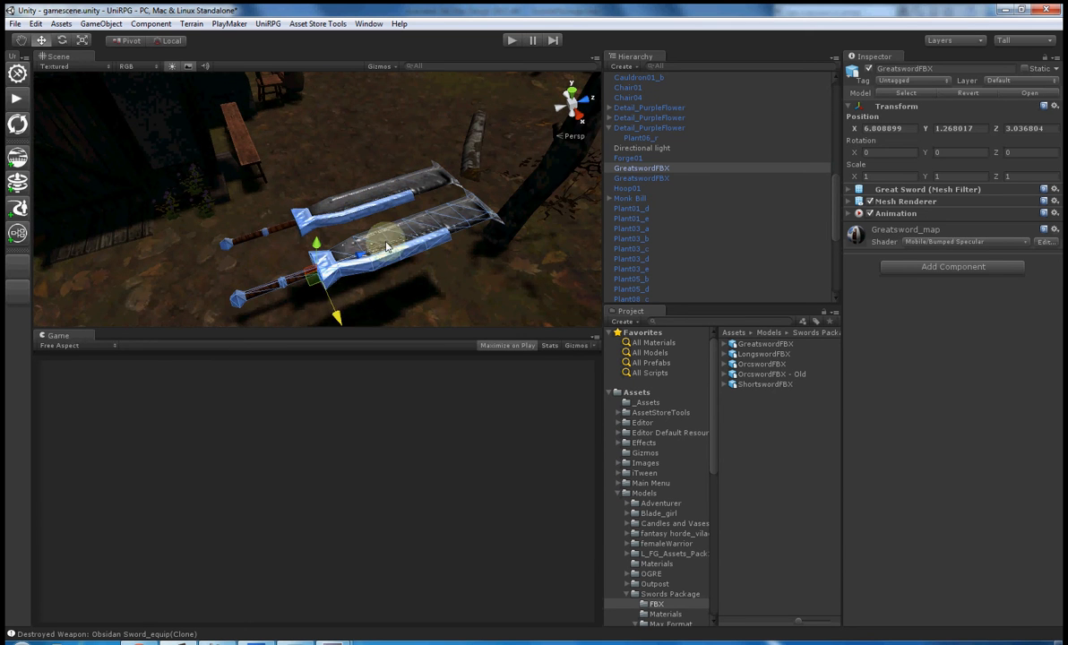
left_click_drag(387, 247, 498, 220, "alt")
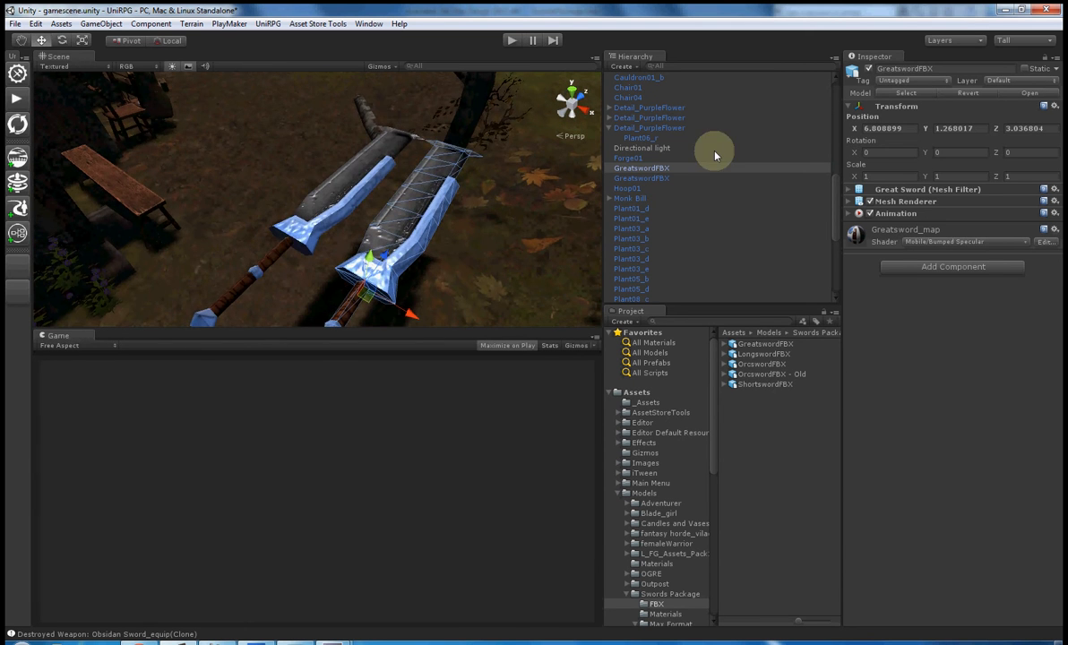
Step: Remove the Animation component from the original GreatswordFBX
left_click(641, 179)
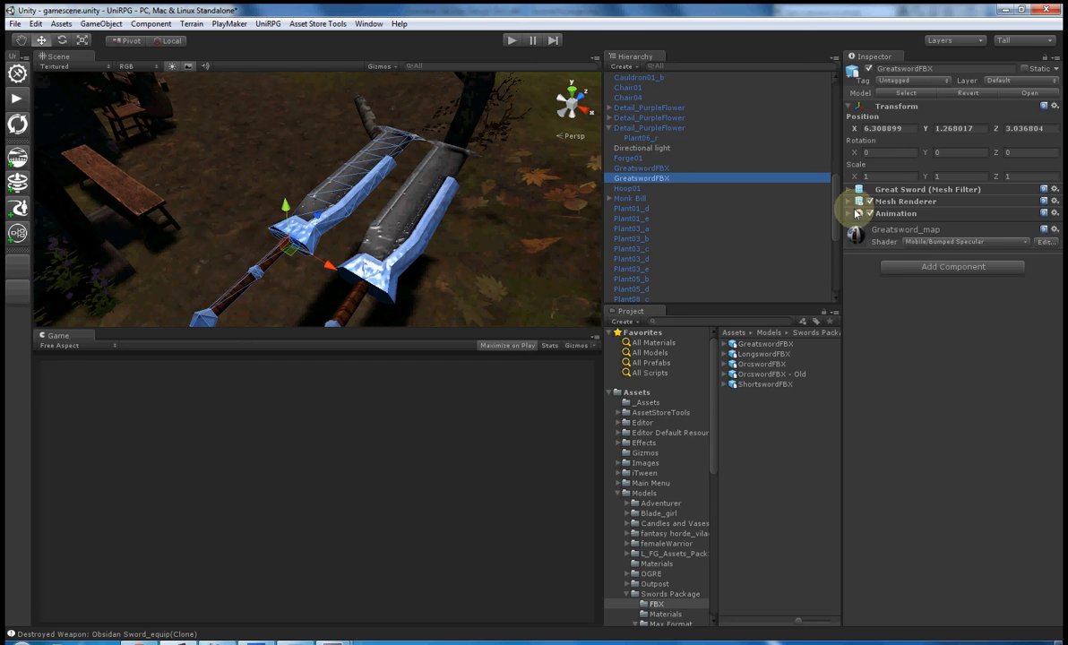
left_click(1055, 213)
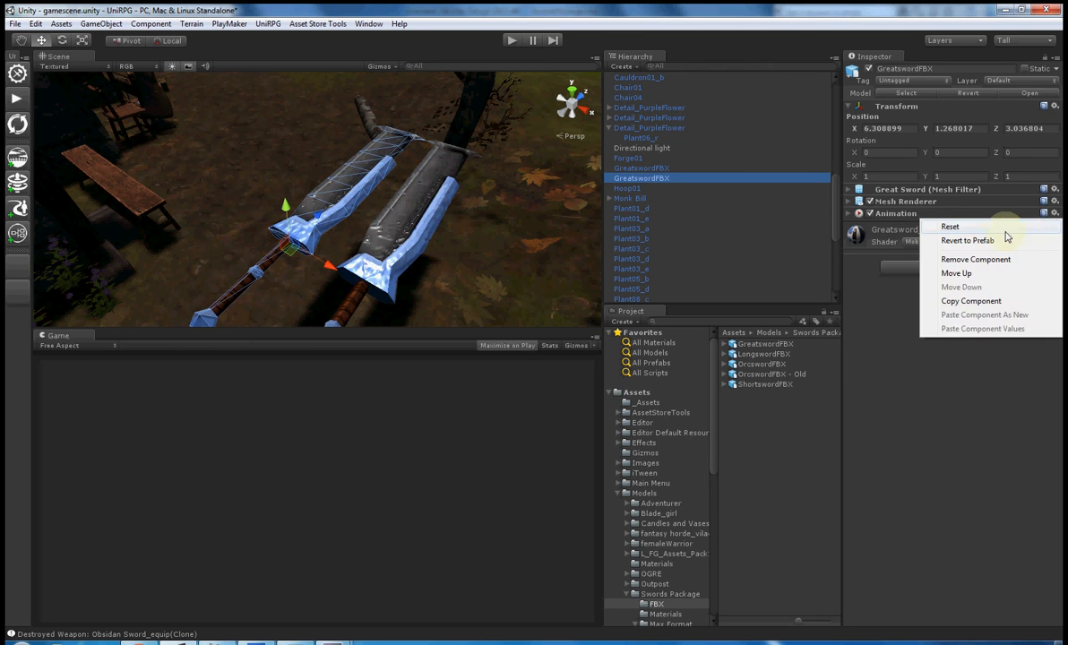
left_click(966, 259)
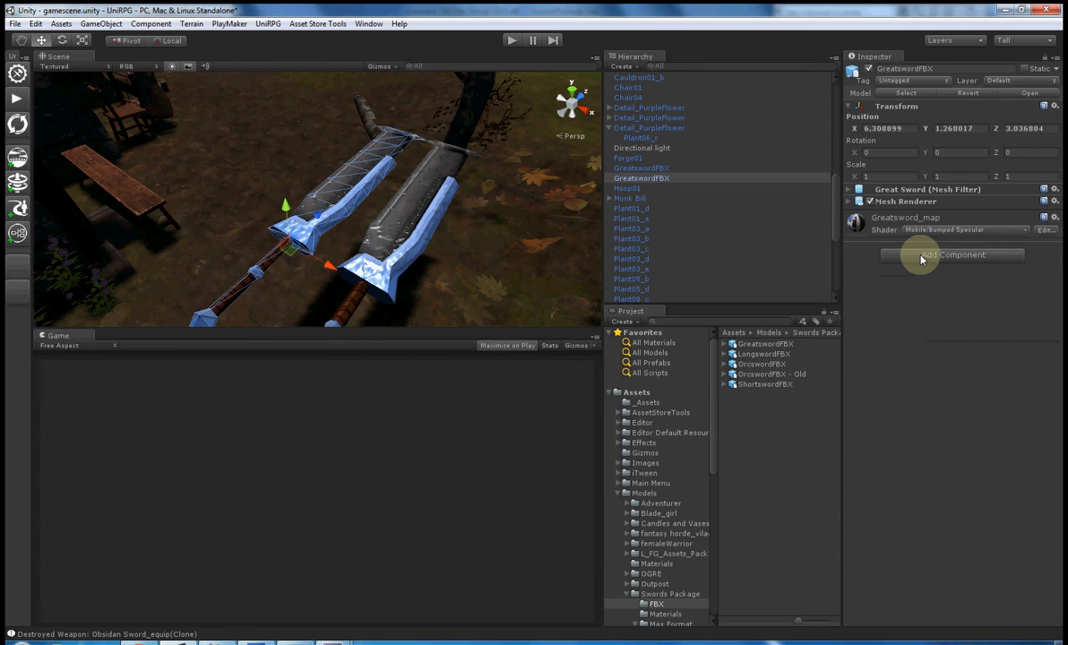
Step: Add a Rigidbody and a Box Collider to the original GreatswordFBX
left_click(921, 257)
left_click(930, 337)
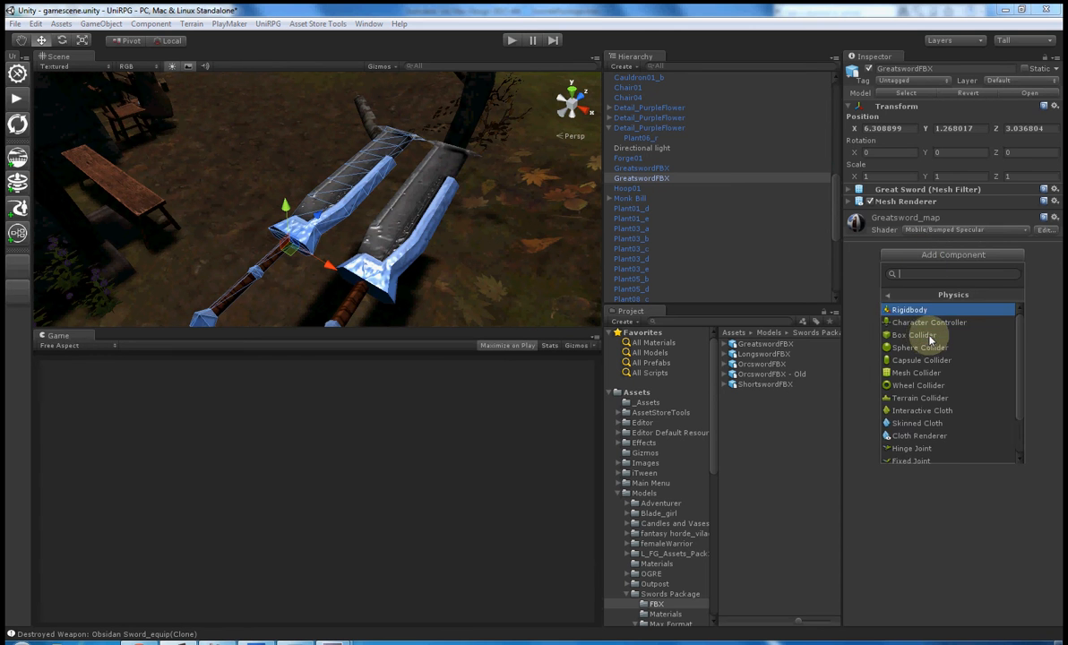
left_click(930, 314)
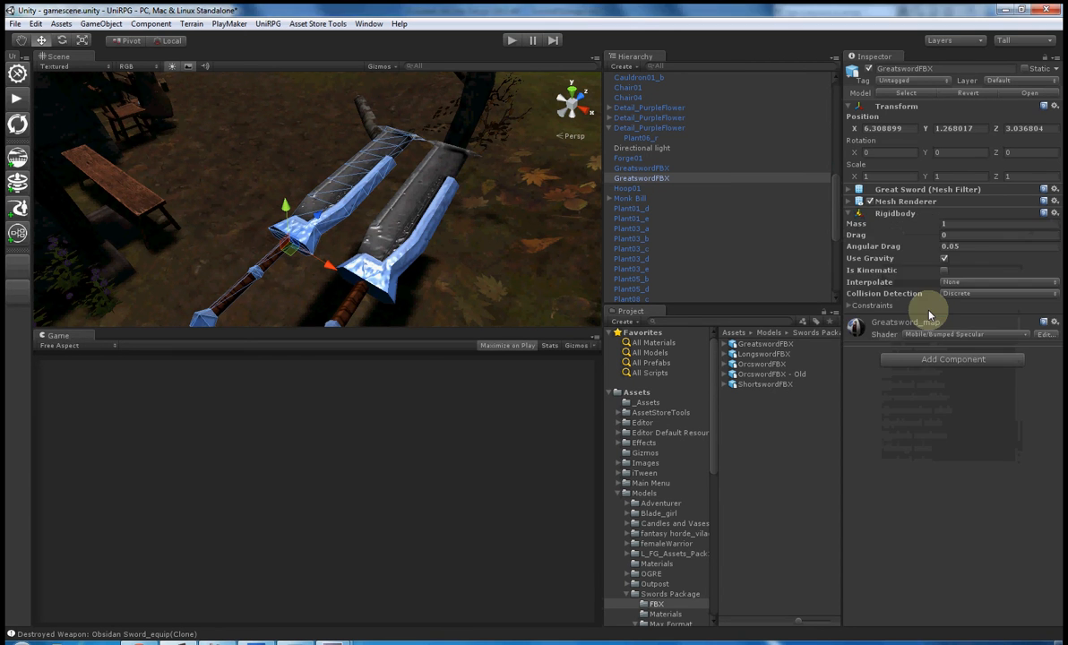
left_click(926, 361)
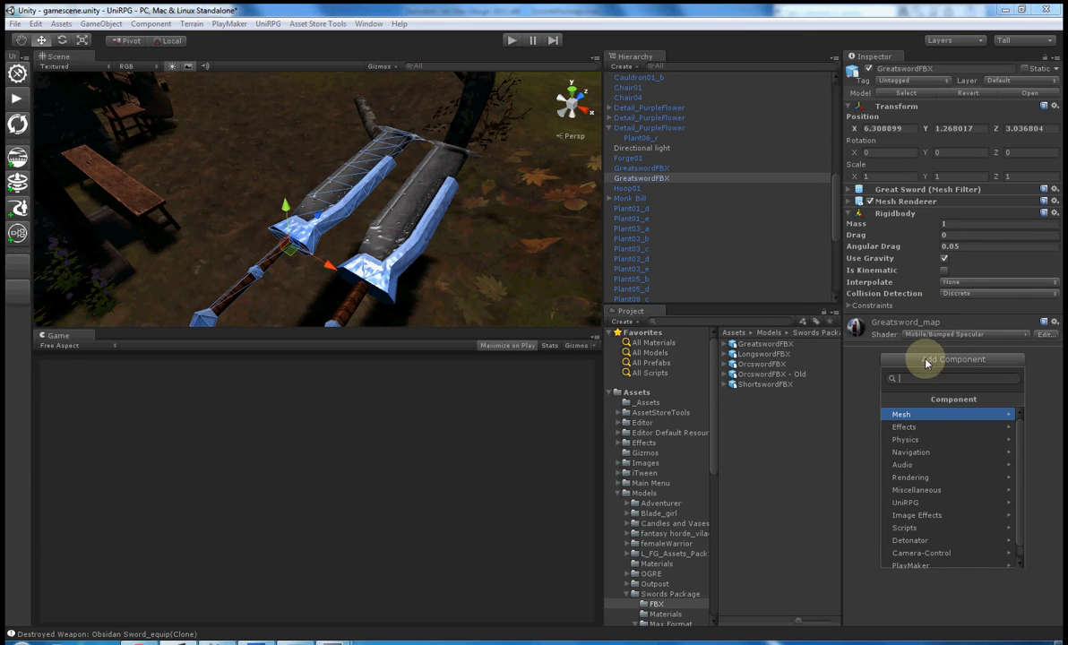
left_click(927, 438)
left_click(927, 440)
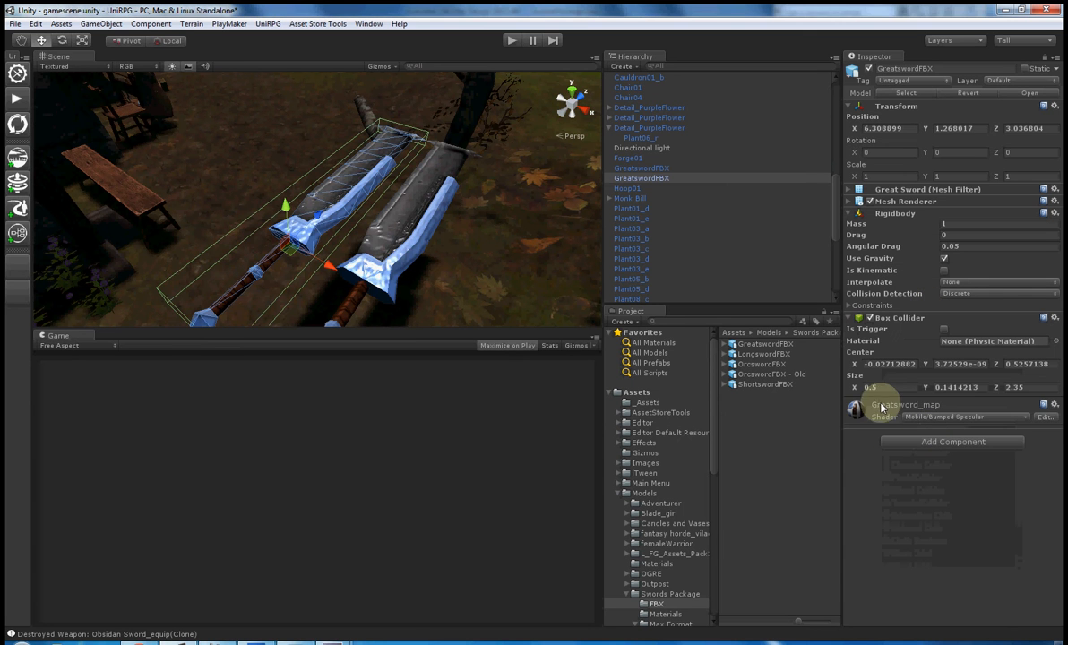
Step: Add a UniRPG RPG Item component to the great sword and set its screen name to "Two Handed Cleaver"
left_click(950, 442)
left_click(931, 370)
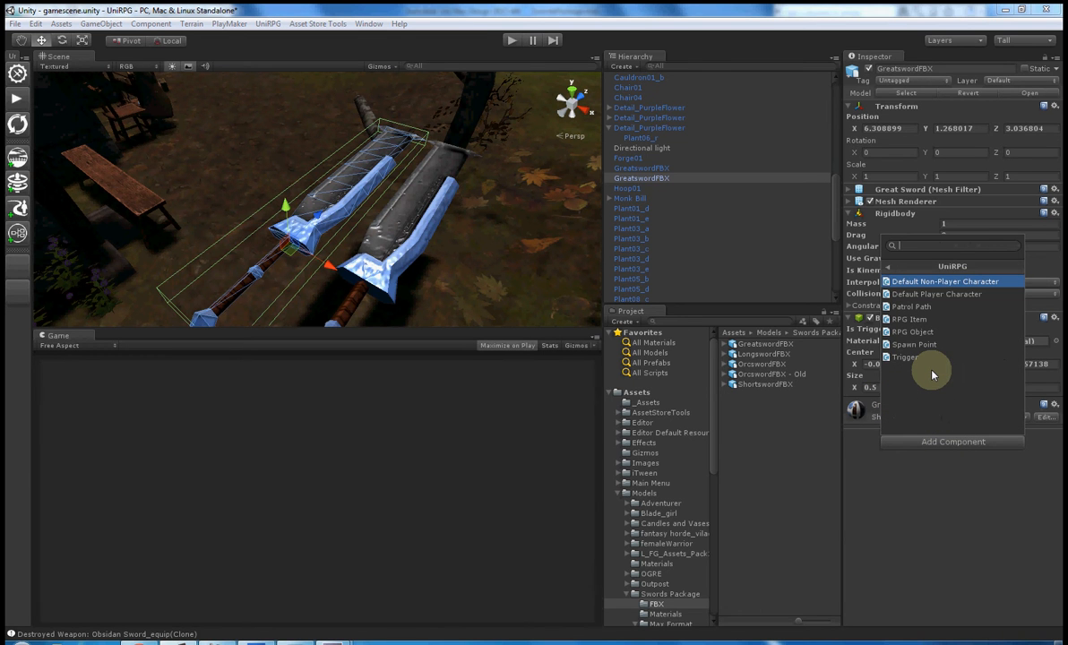
left_click(925, 321)
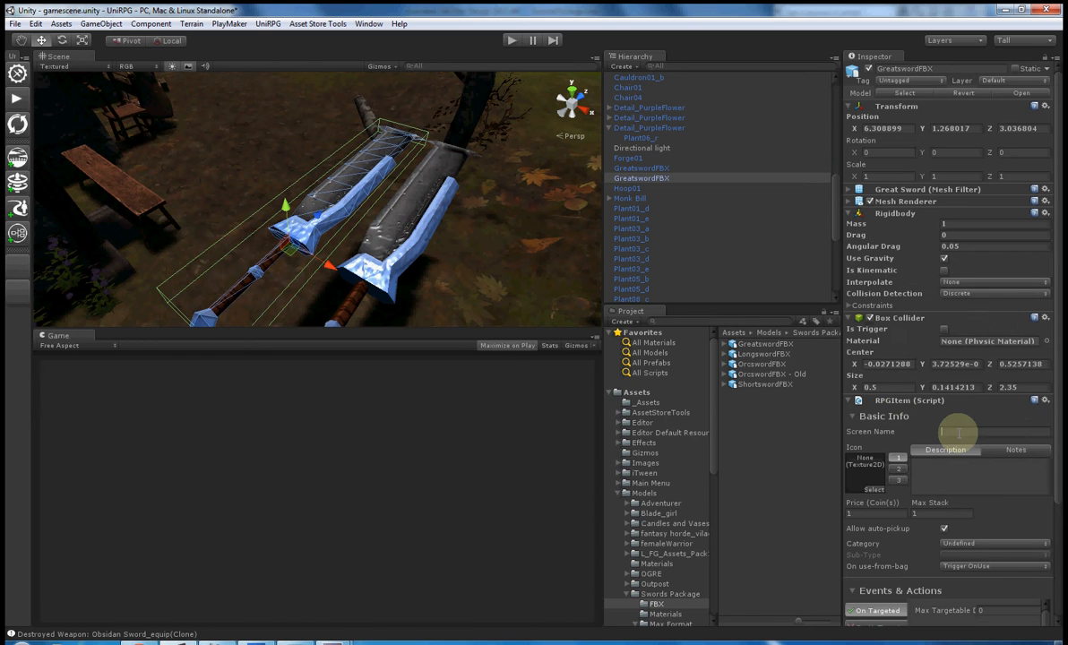
type("Two Handed Cleaver")
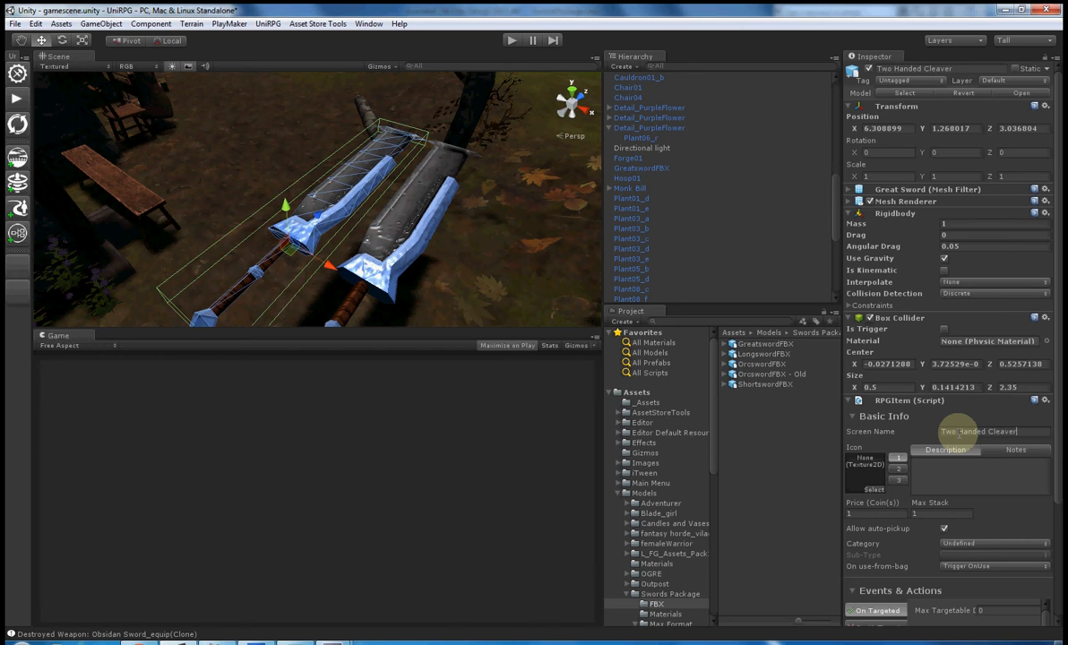
Step: Search the textures for "swor" and assign the blue-hilted sword icon as the item's first icon
left_click(879, 492)
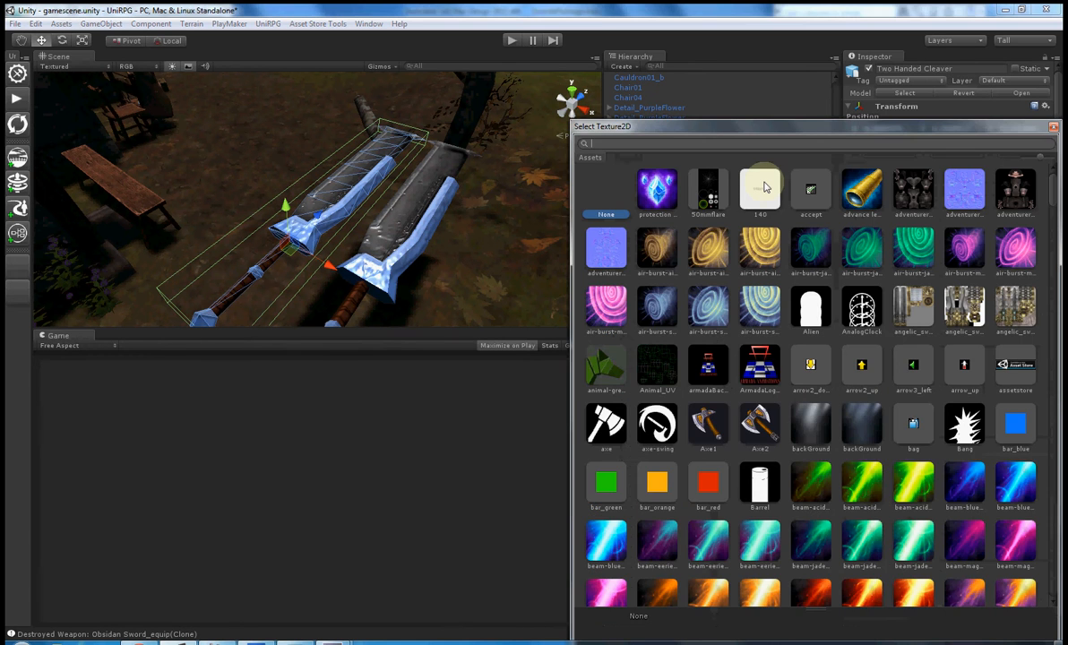
type("swor")
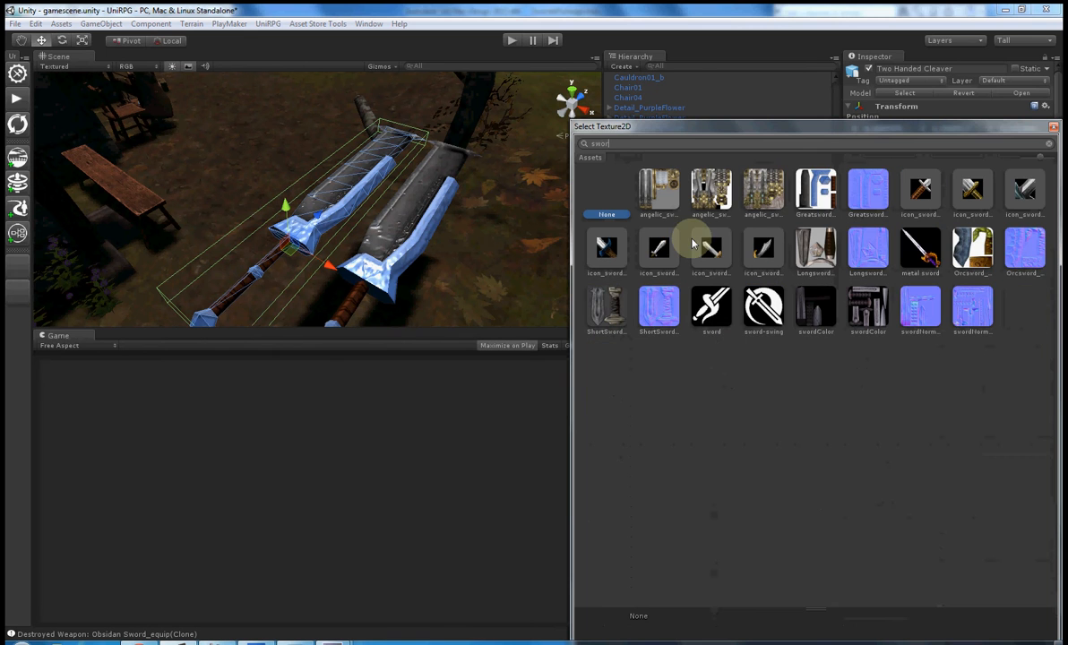
double_click(608, 257)
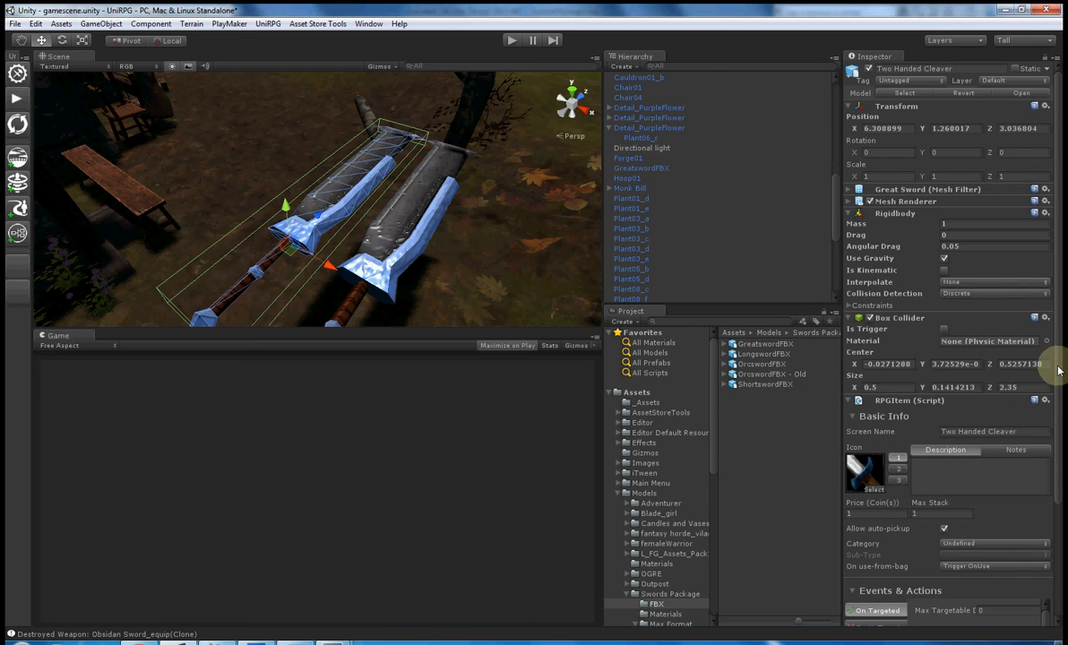
Step: Set the Two Handed Cleaver's category to Weapon and its sub-type to Two-Handed Sword
left_click_drag(1058, 370, 1058, 542)
left_click(960, 396)
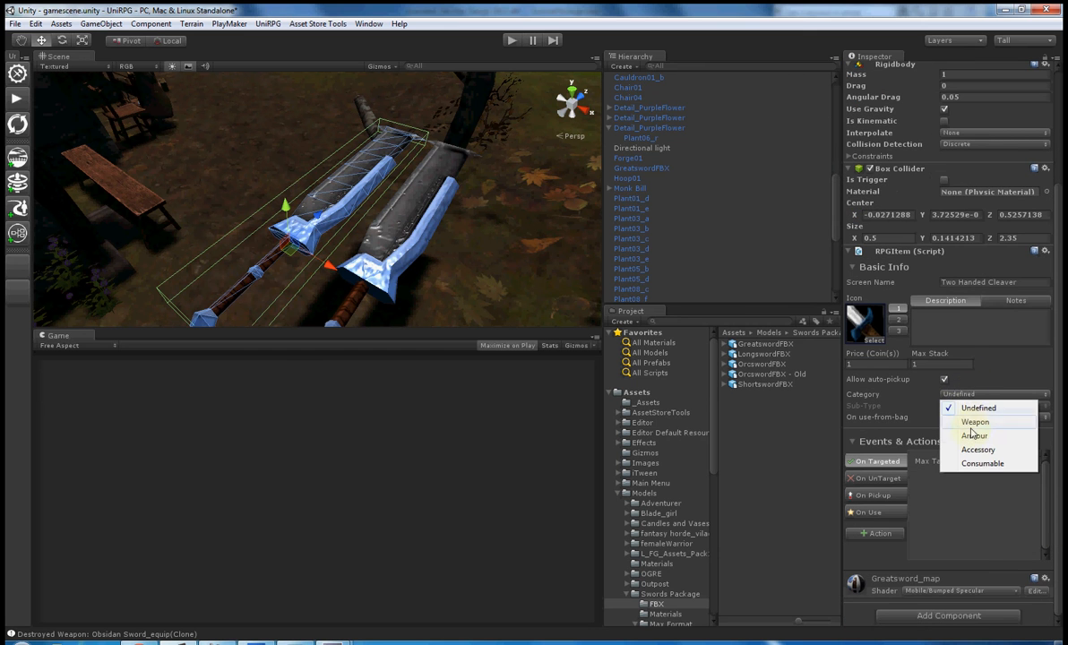
left_click(972, 413)
left_click(971, 407)
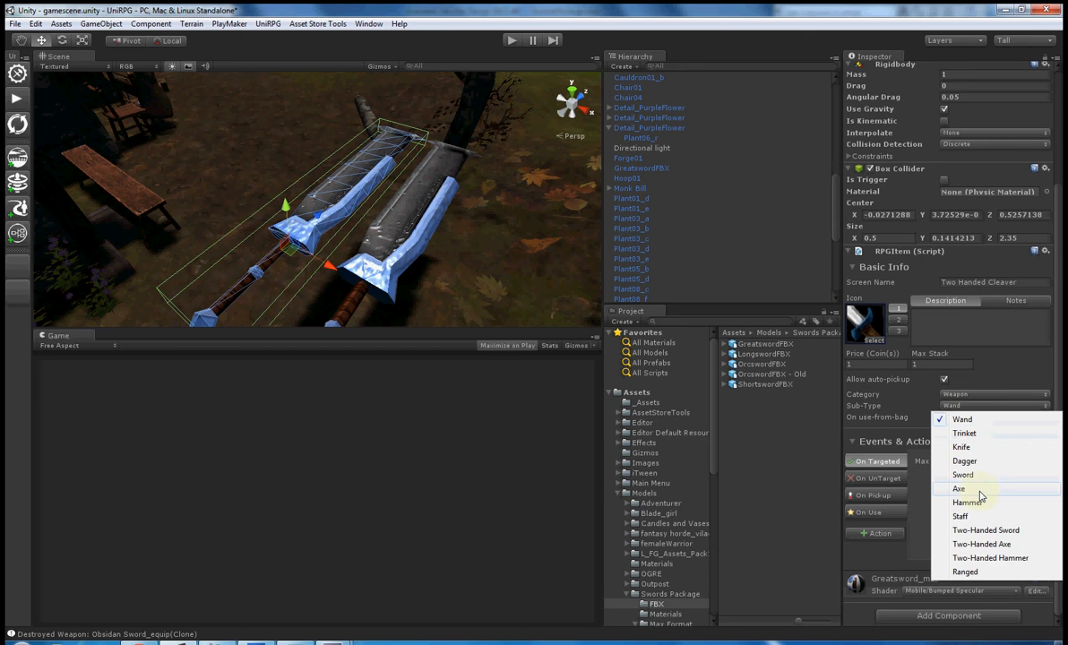
left_click(985, 530)
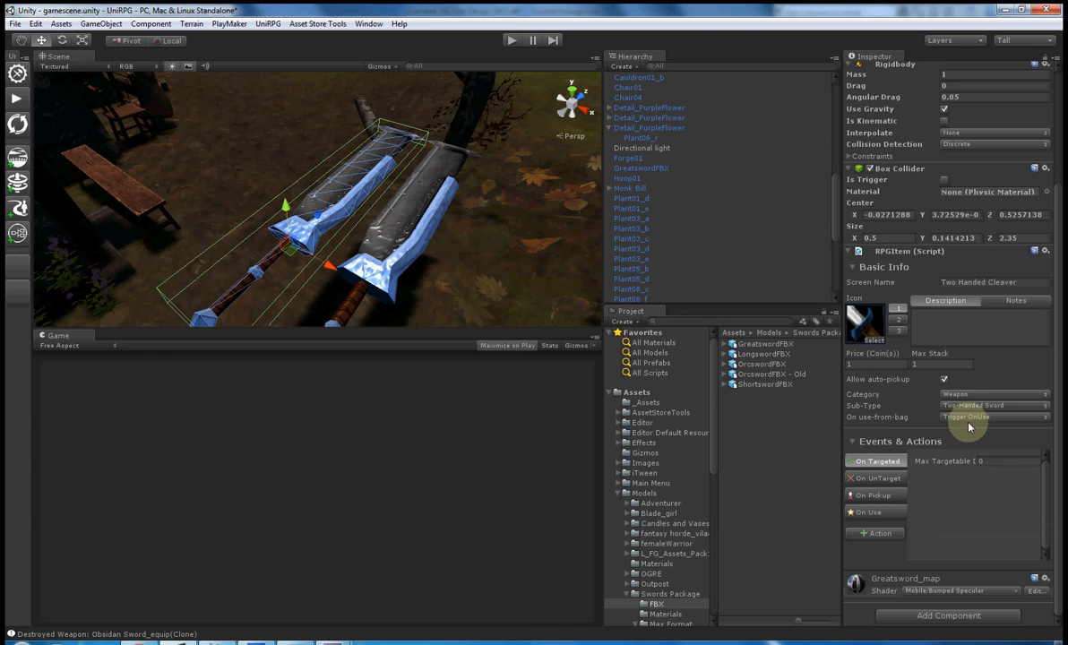
Step: Set the item's use-from-bag behaviour to Equip and choose Main-Hand as its target slot
left_click(968, 417)
left_click(967, 445)
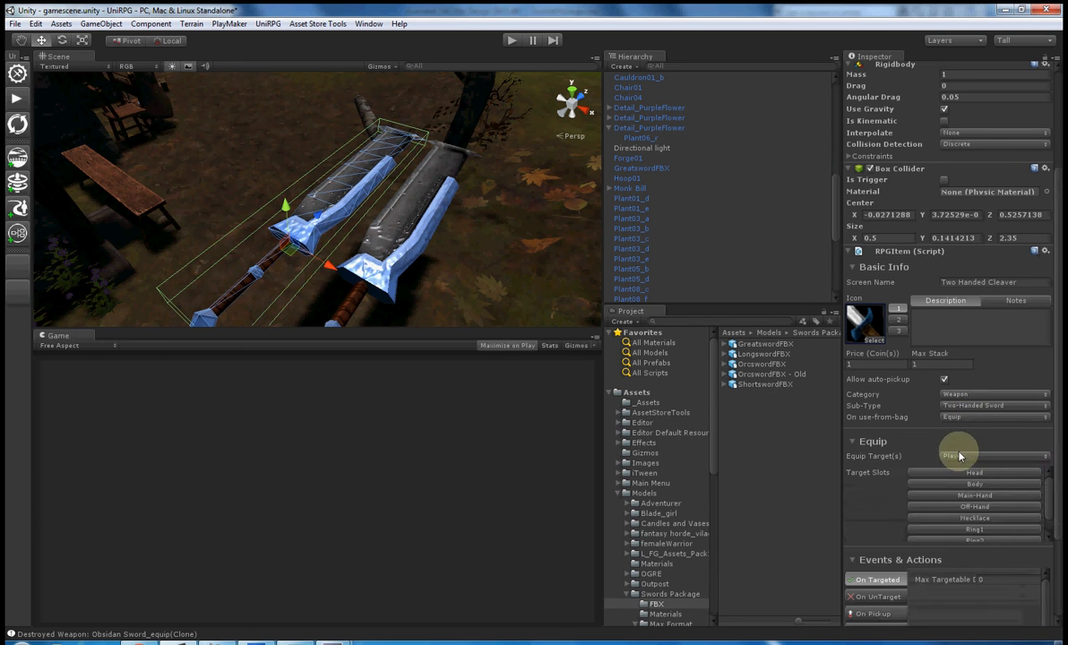
left_click_drag(1058, 421, 1054, 457)
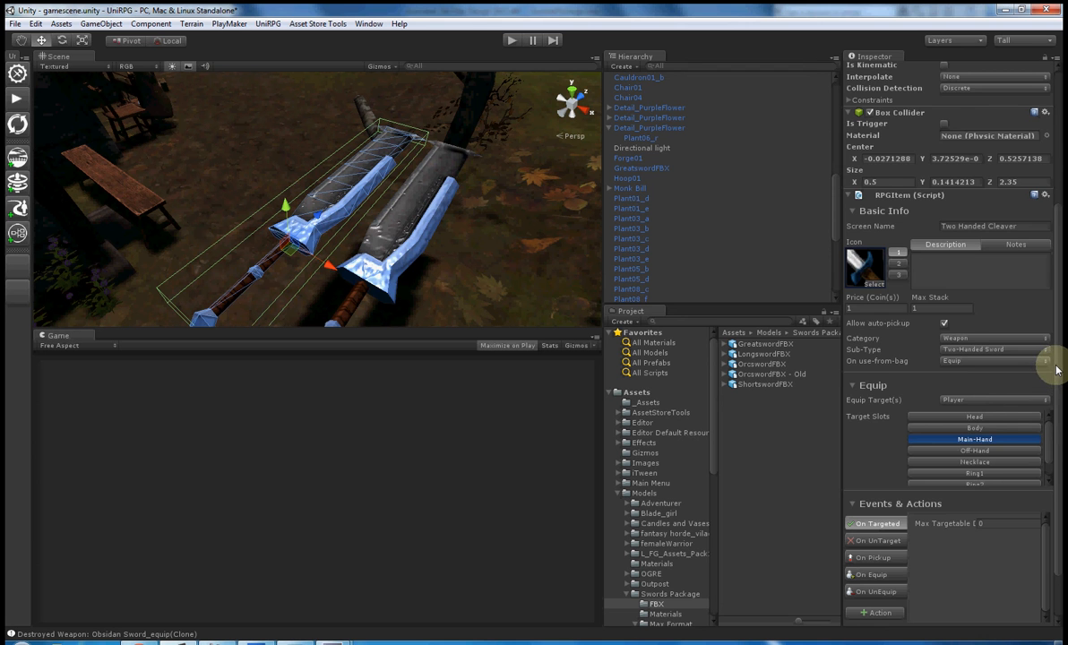
Step: Show the On Pickup event of the Two Handed Cleaver and examine its interaction range around the sword
left_click_drag(1056, 370, 1051, 455)
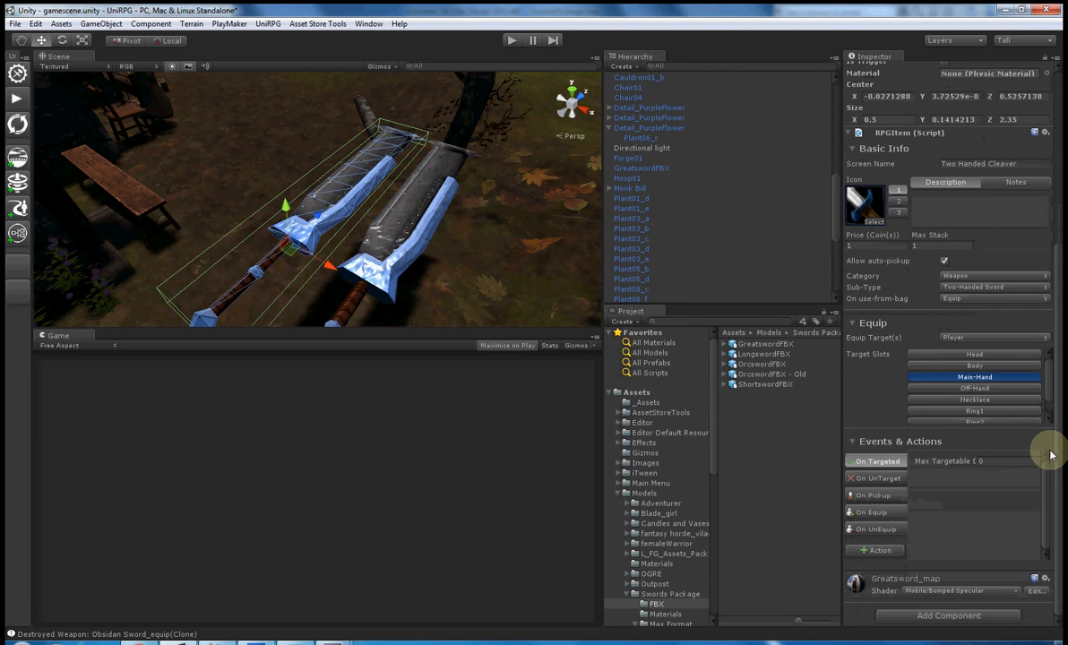
left_click(880, 497)
left_click_drag(470, 197, 405, 221, "alt")
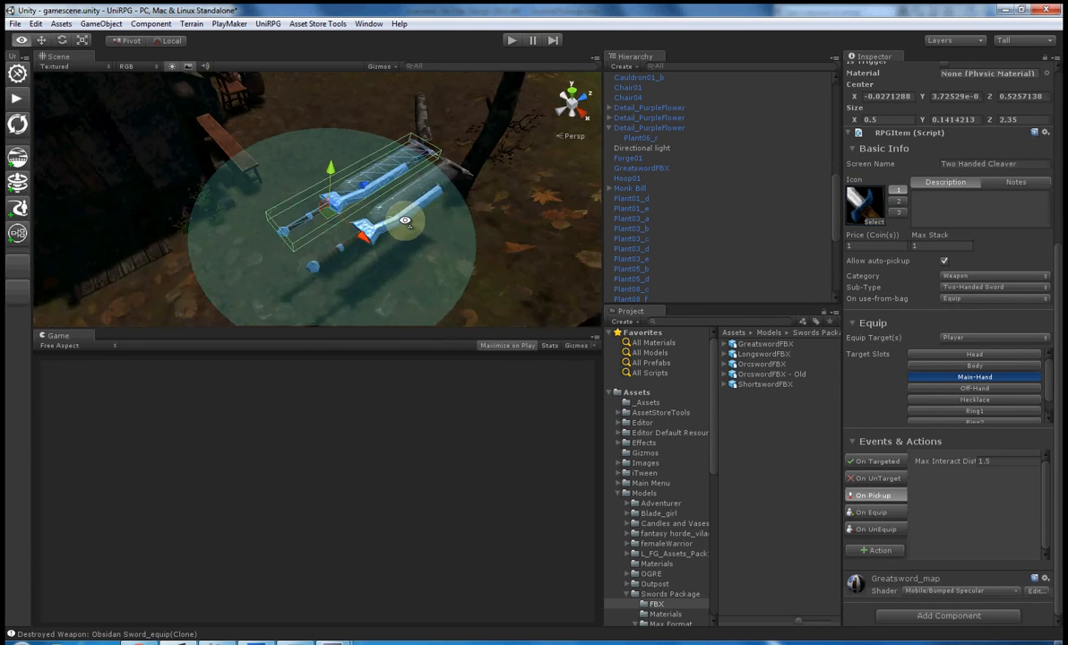
scroll(405, 222, "up", 4)
scroll(405, 222, "down", 3)
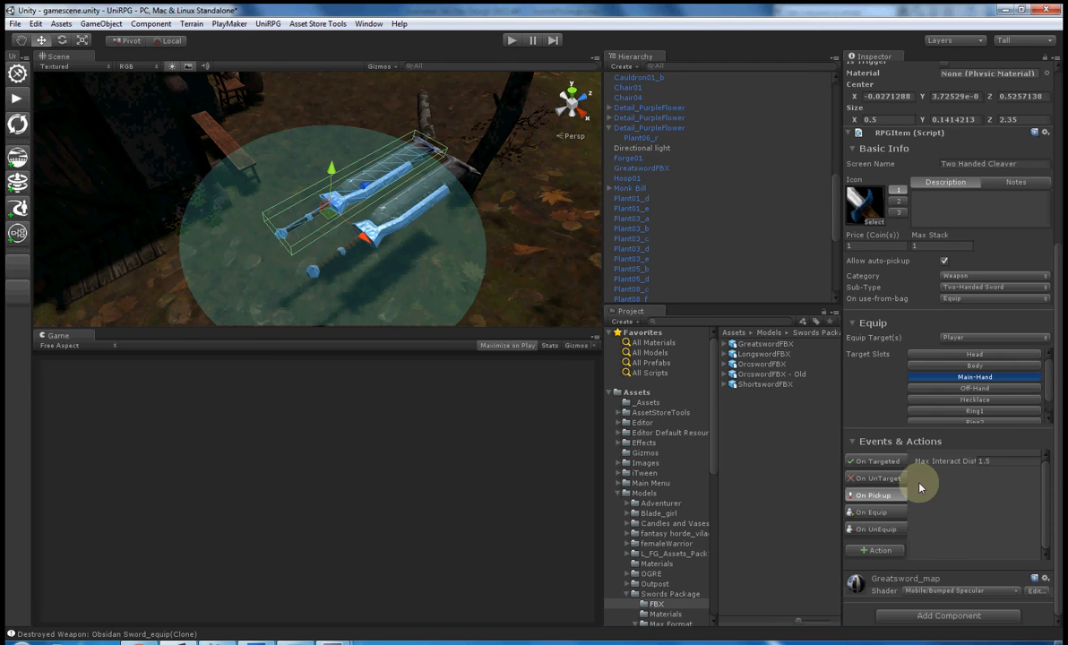
left_click(882, 550)
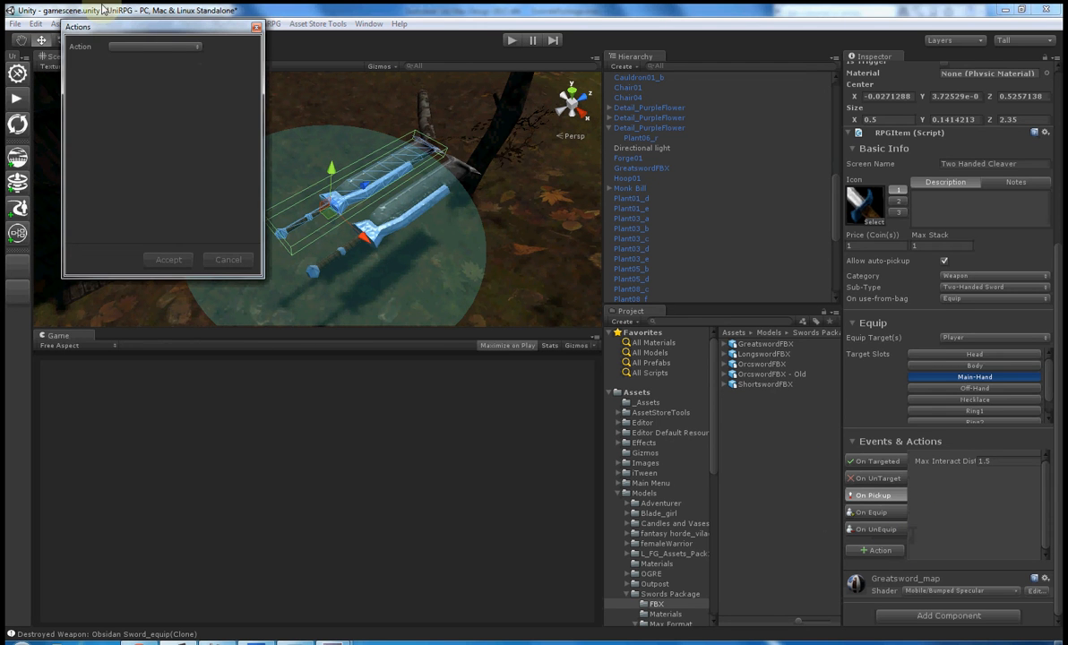
left_click(158, 47)
mouse_move(219, 63)
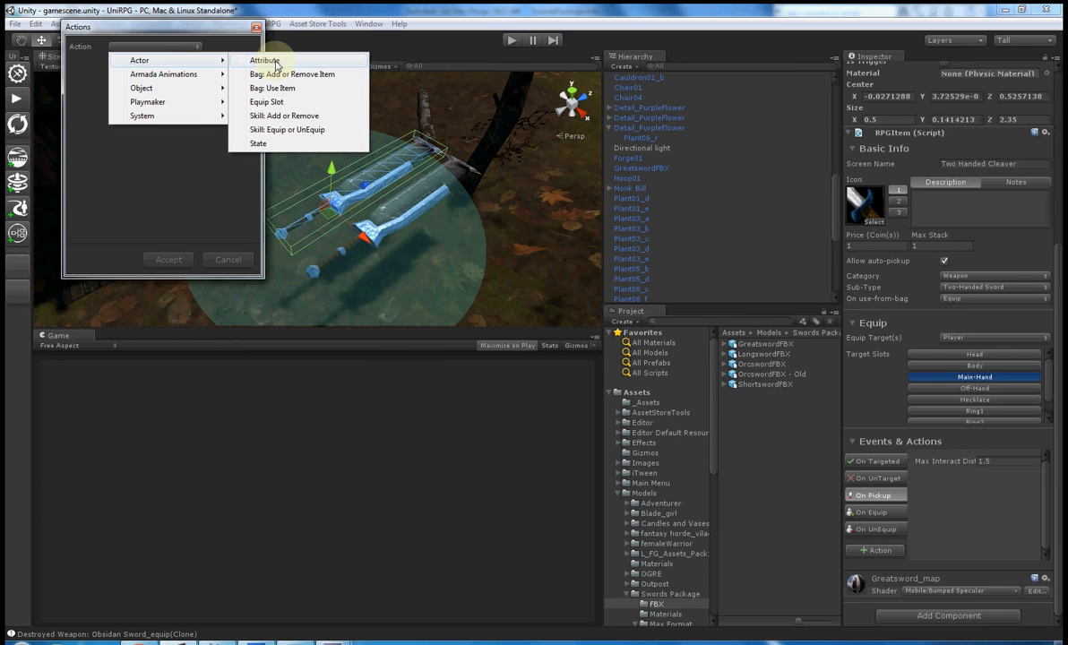
left_click(358, 41)
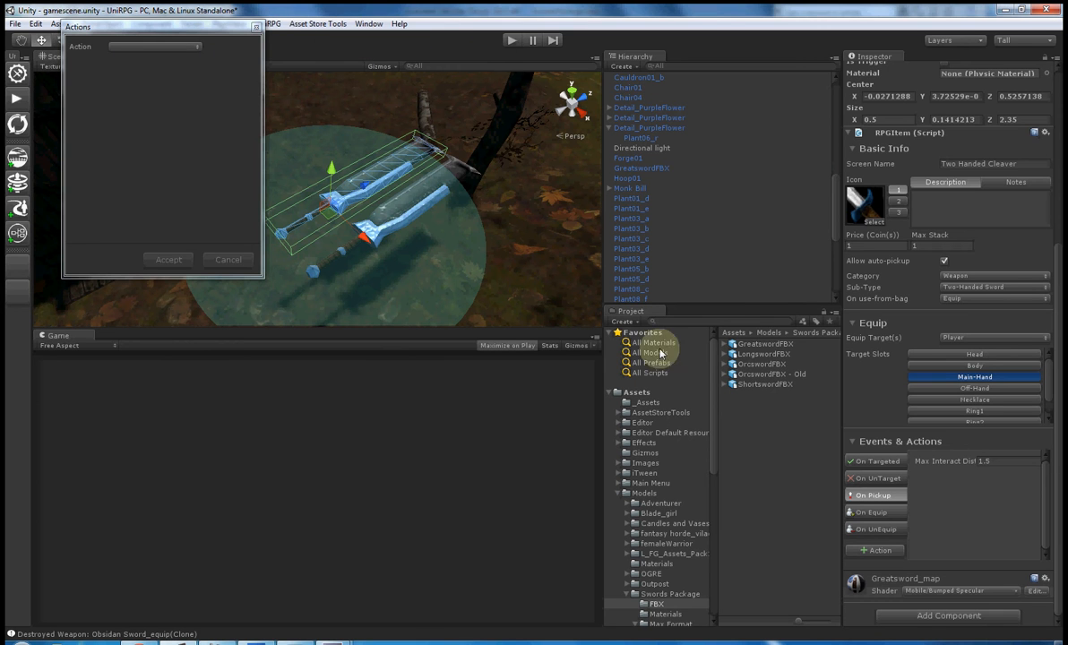
Step: Save the scene's Two Handed Cleaver as a new prefab in the _Assets folder without replacing any existing prefab
left_click(647, 402)
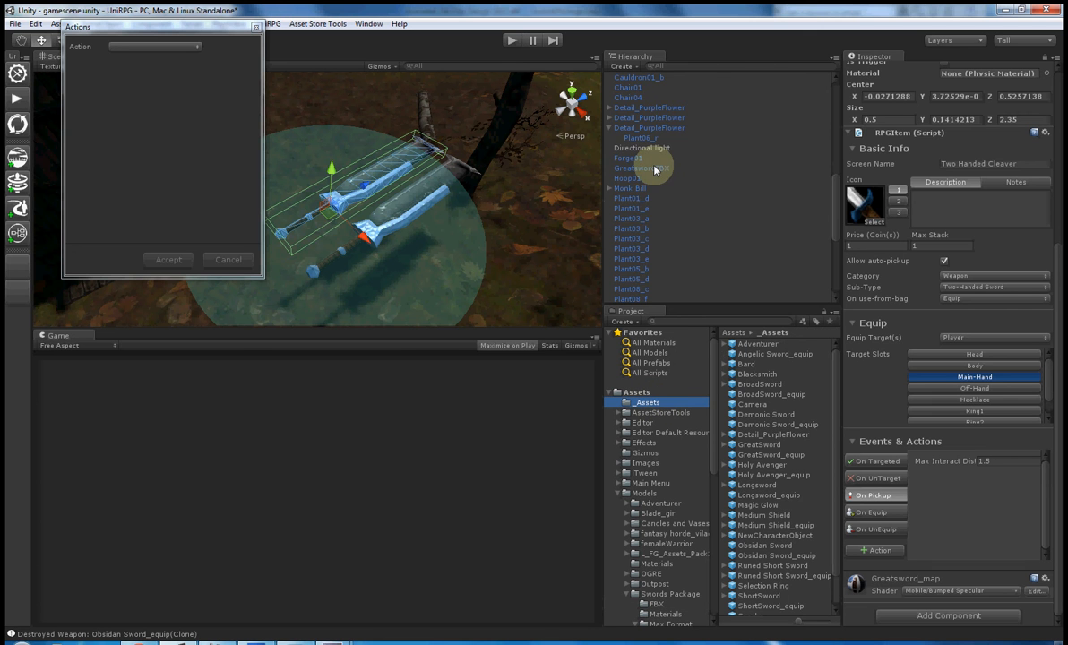
scroll(655, 170, "up", 5)
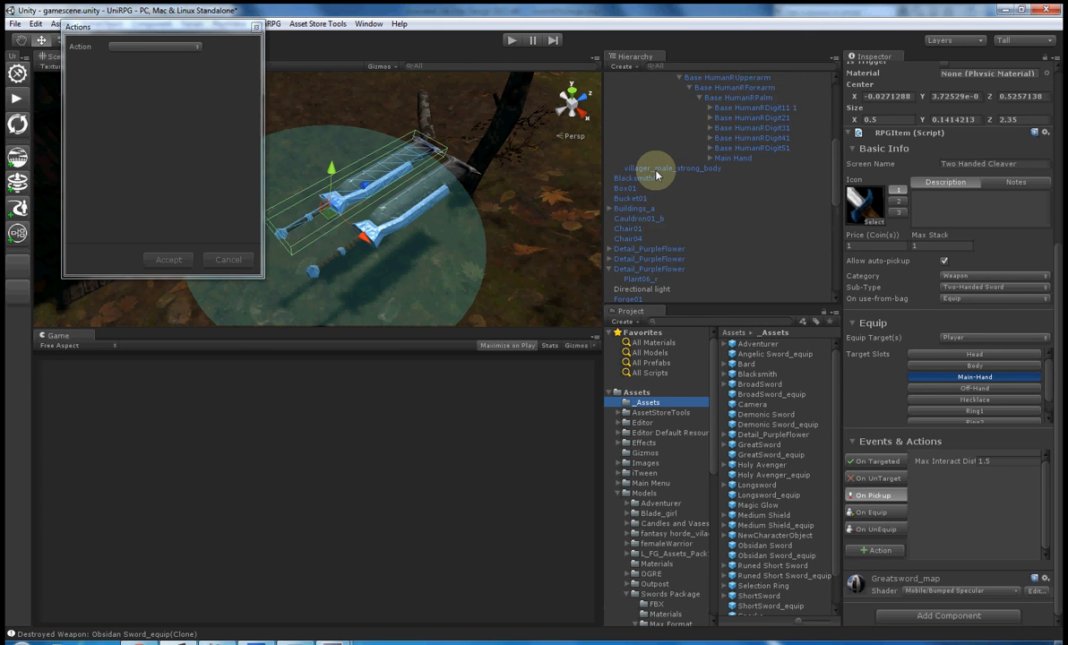
scroll(656, 176, "down", 10)
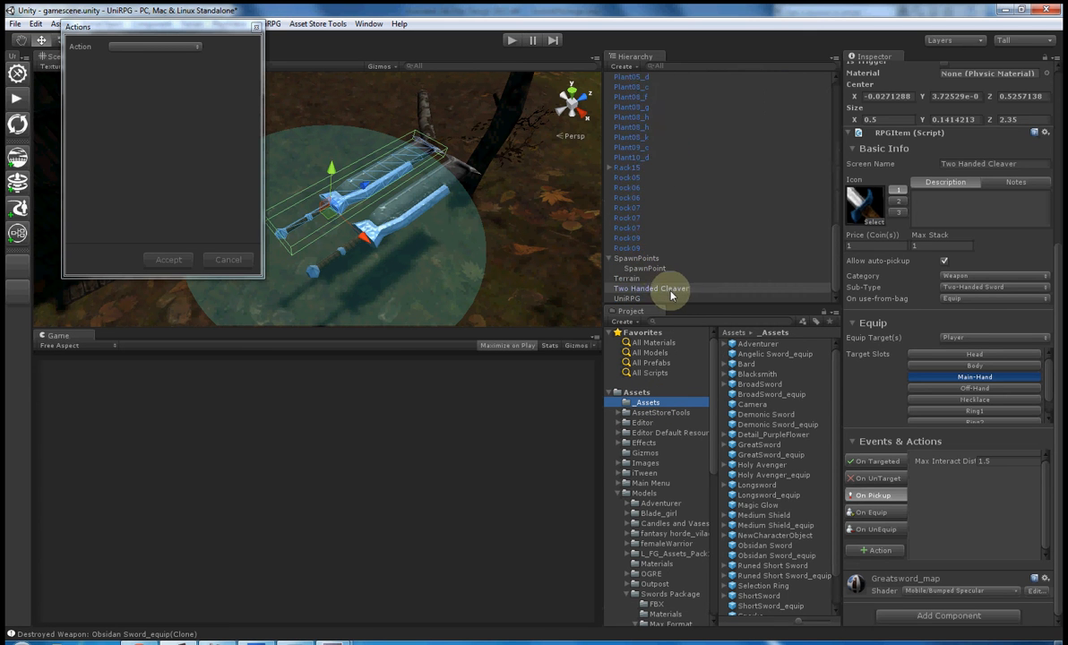
left_click_drag(671, 295, 734, 413)
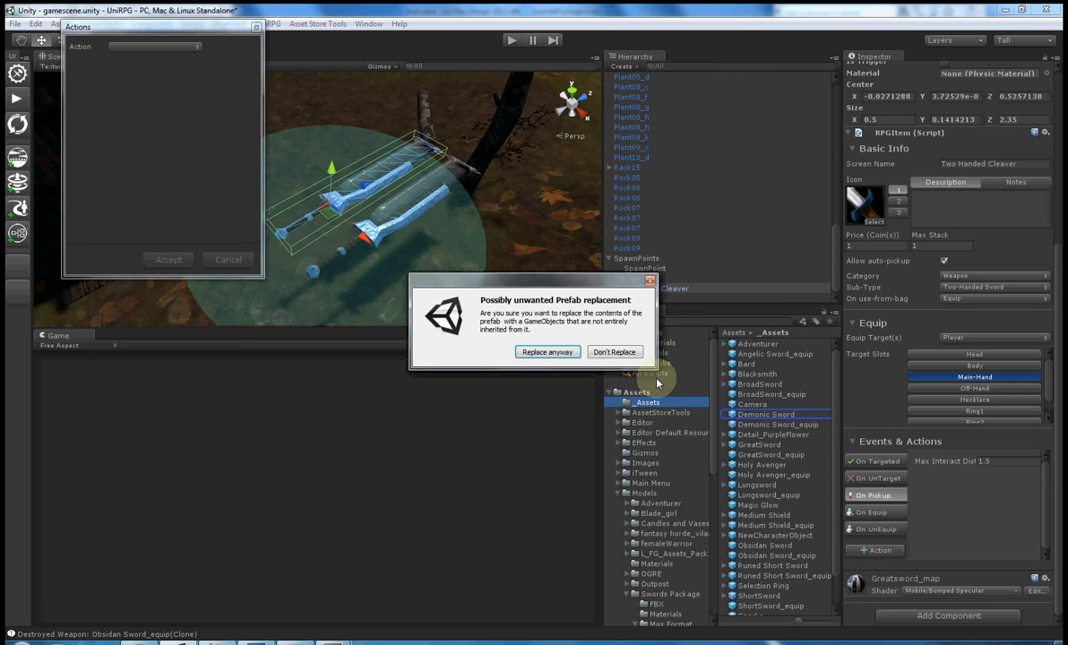
left_click(613, 353)
left_click_drag(800, 618, 811, 623)
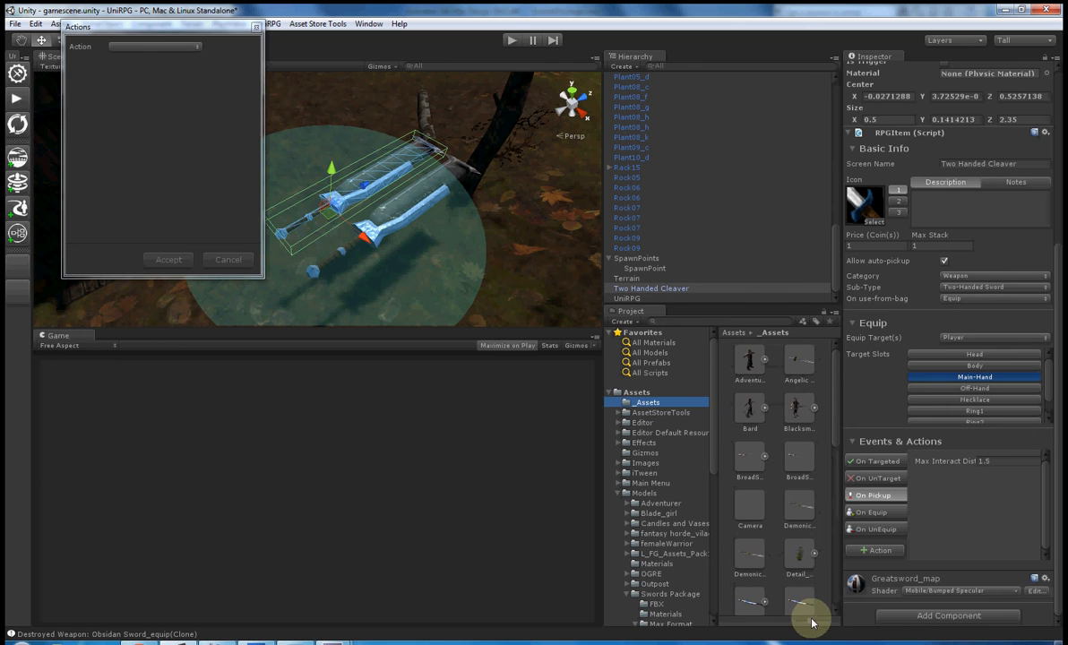
left_click_drag(663, 289, 725, 439)
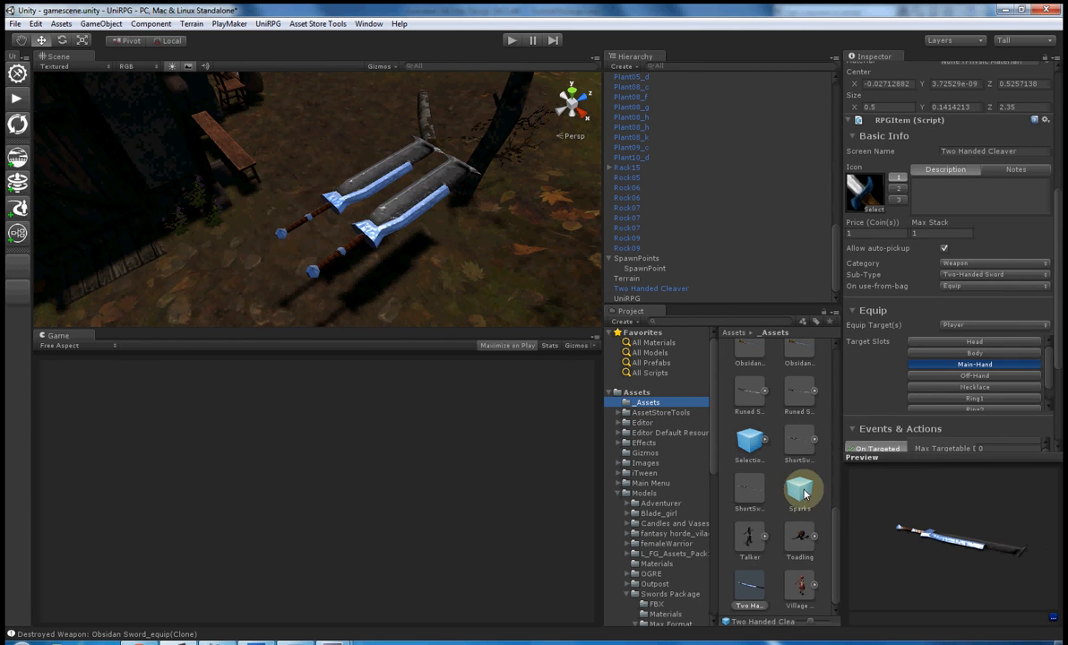
left_click_drag(824, 627, 802, 623)
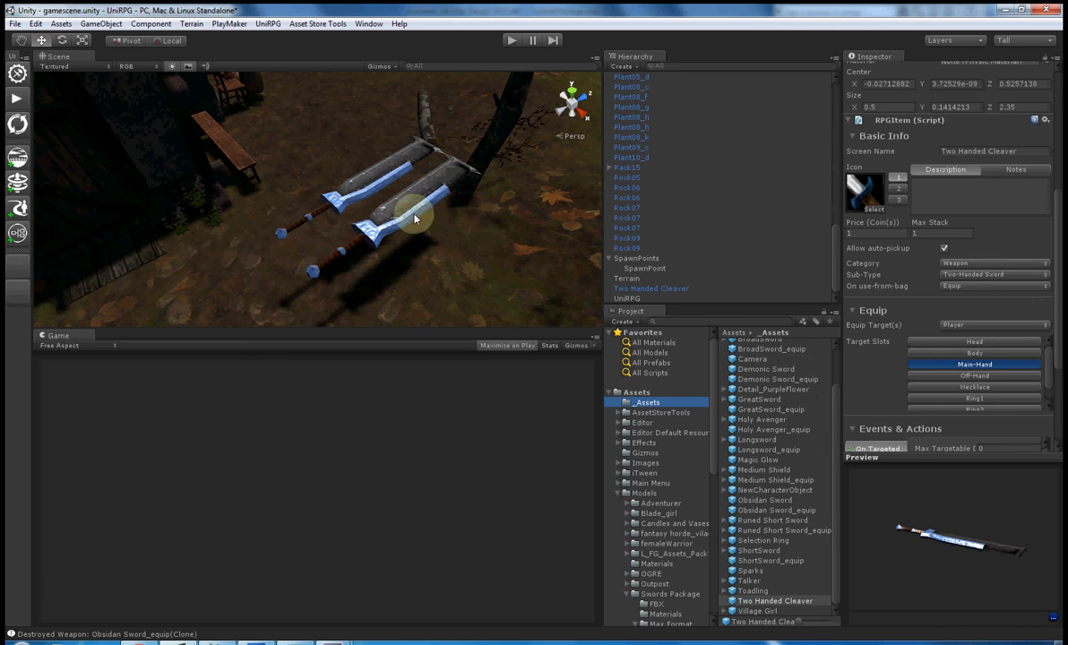
Step: Refresh the RPG Items list in the UniRPG settings and close the settings window
left_click(17, 73)
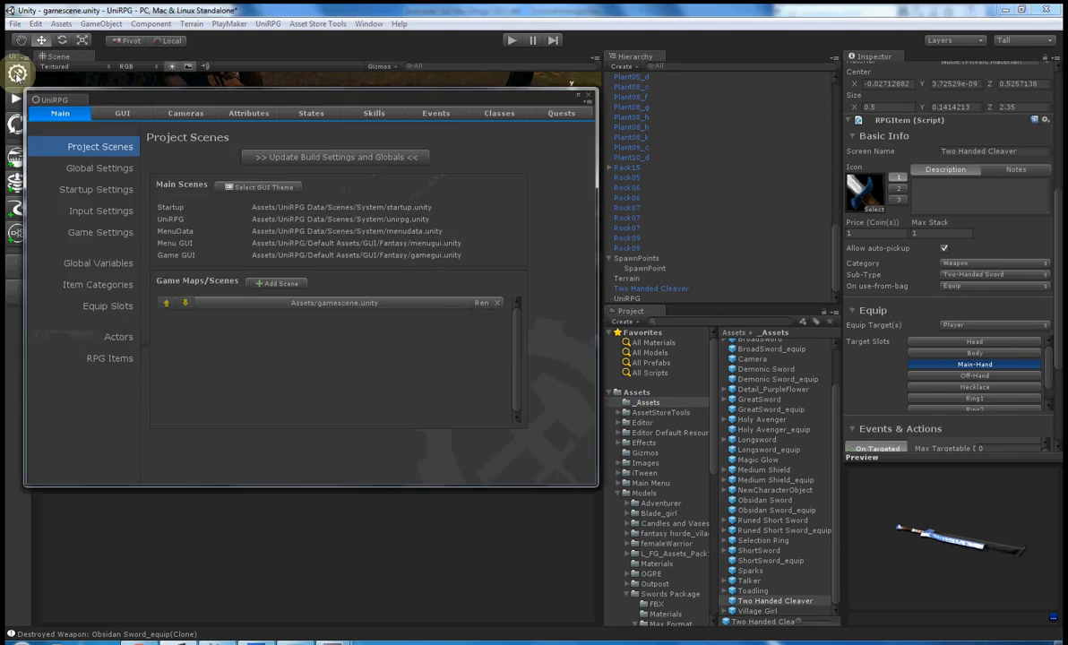
left_click(109, 357)
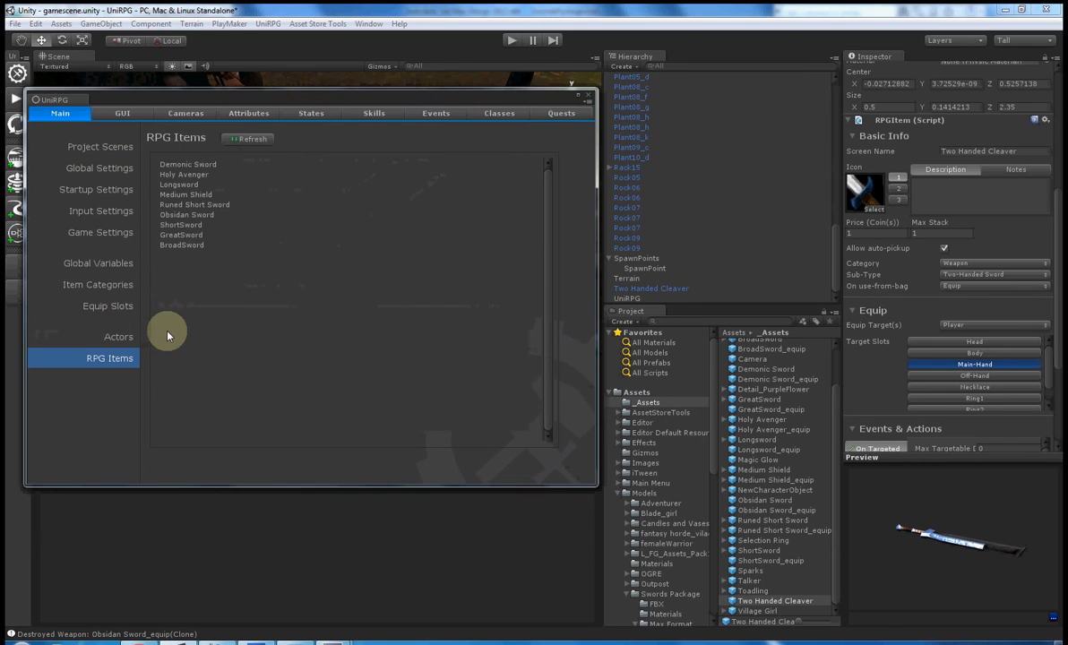
left_click(252, 139)
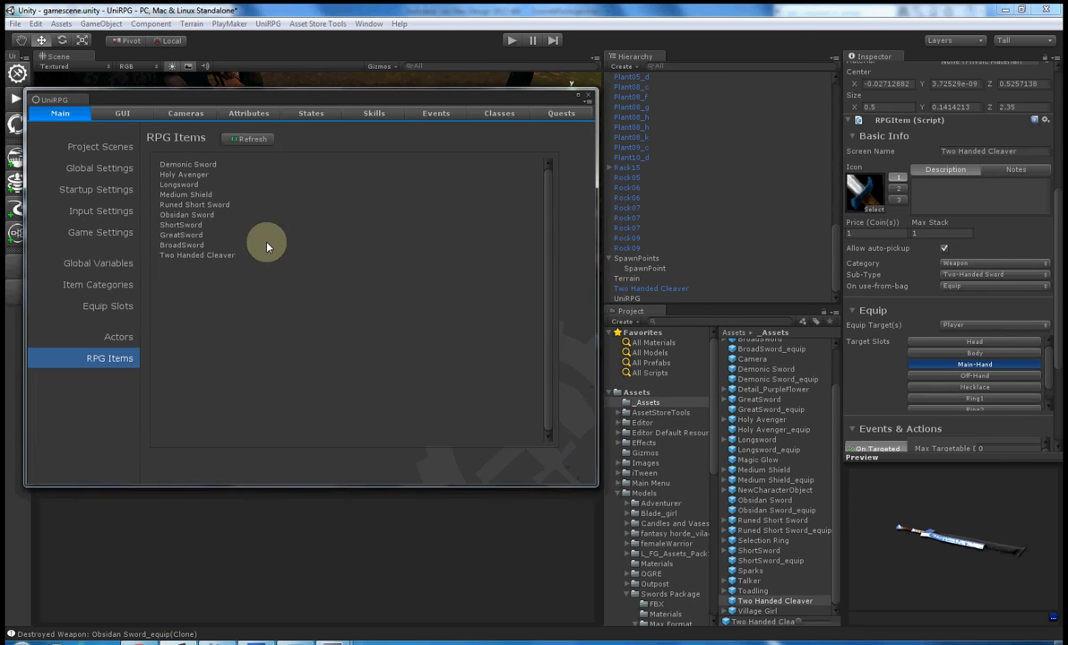
left_click(587, 94)
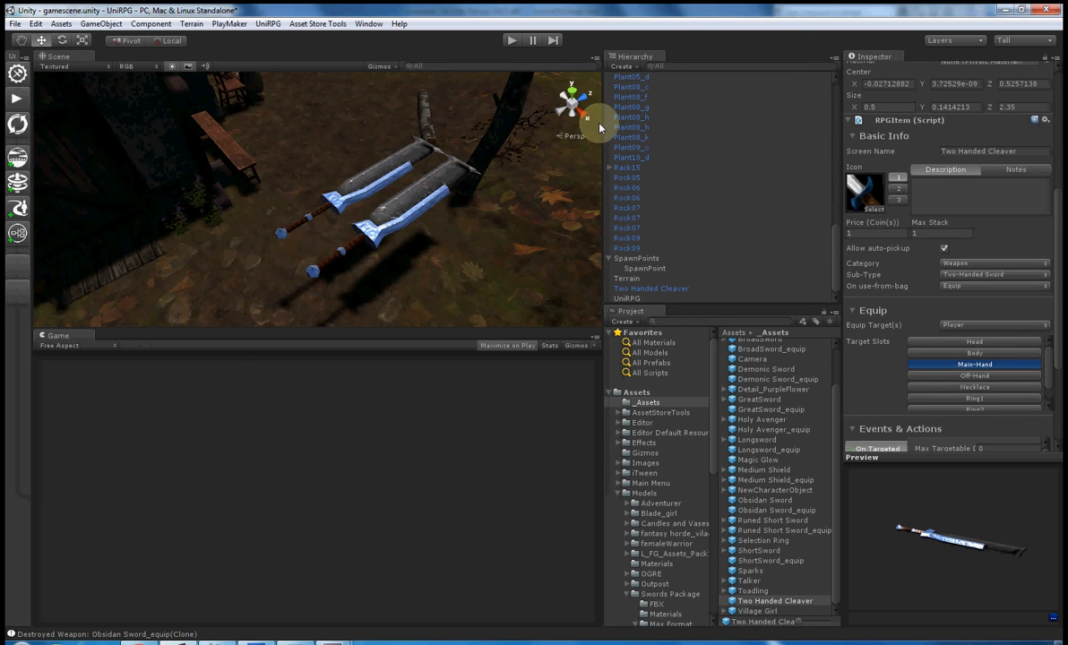
Step: Delete the Two Handed Cleaver from the scene and show the event settings of its prefab in the _Assets folder
left_click(661, 289)
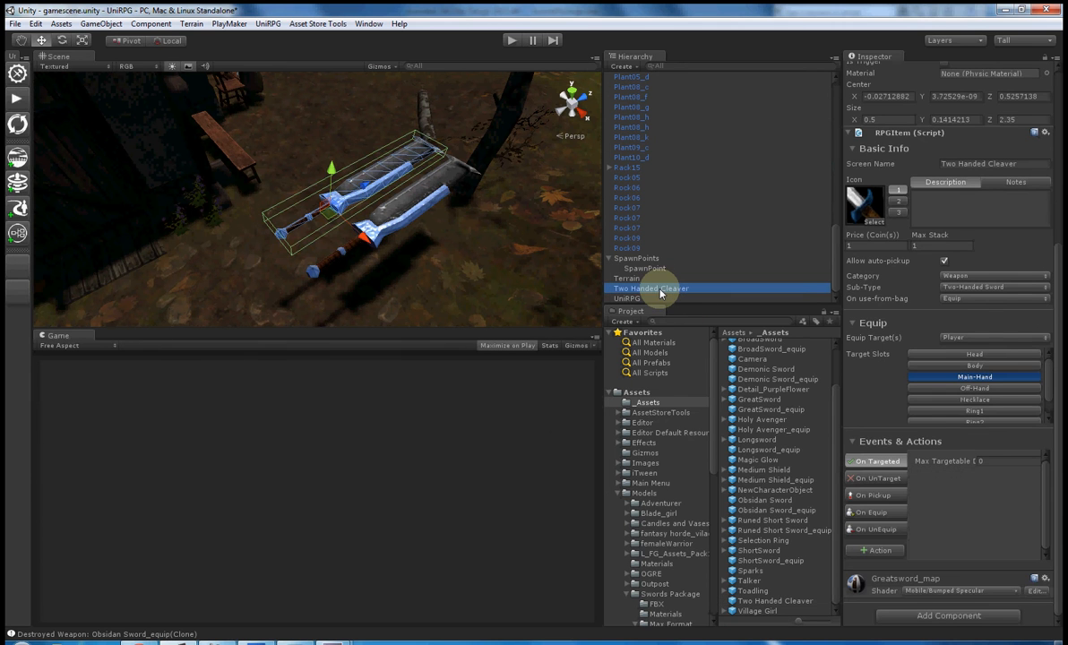
key("Delete")
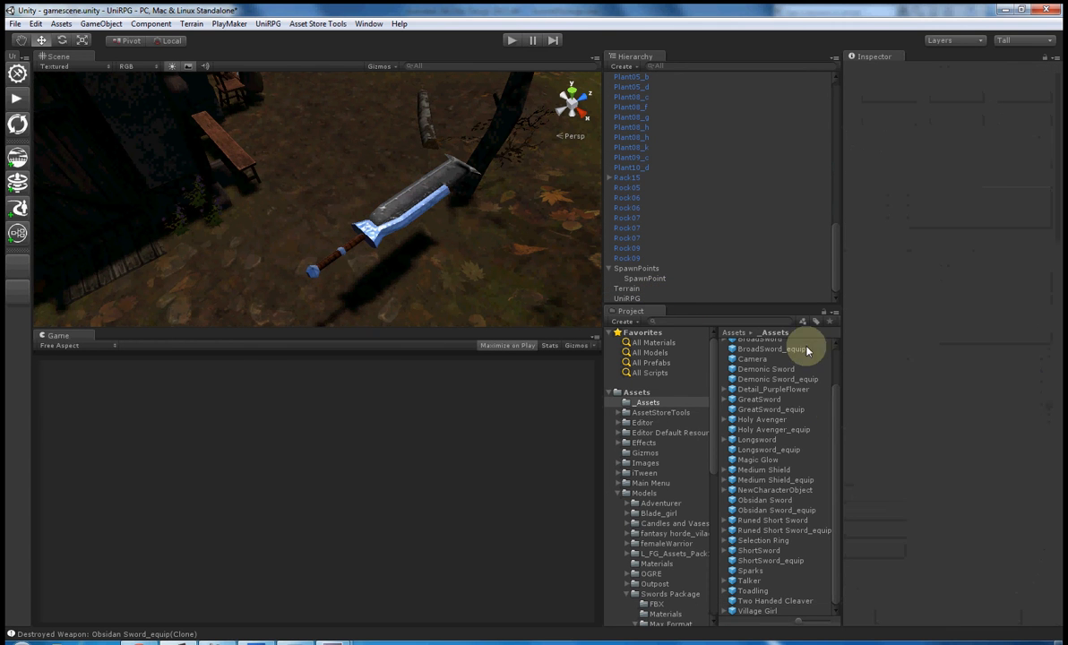
left_click(797, 601)
scroll(950, 359, "down", 5)
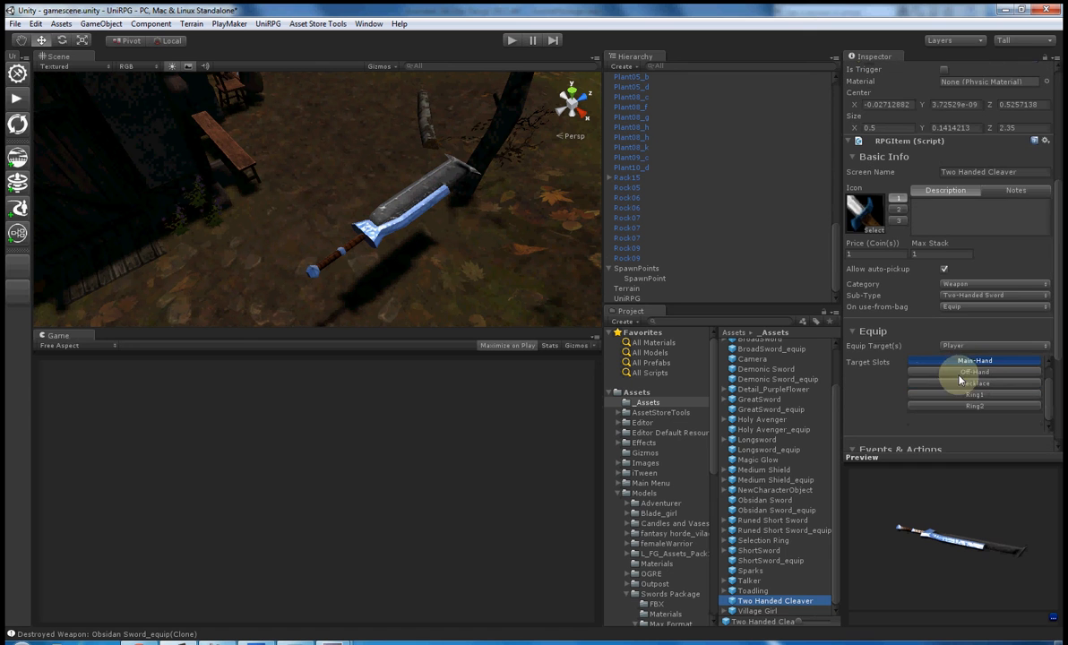
left_click_drag(1058, 309, 1058, 402)
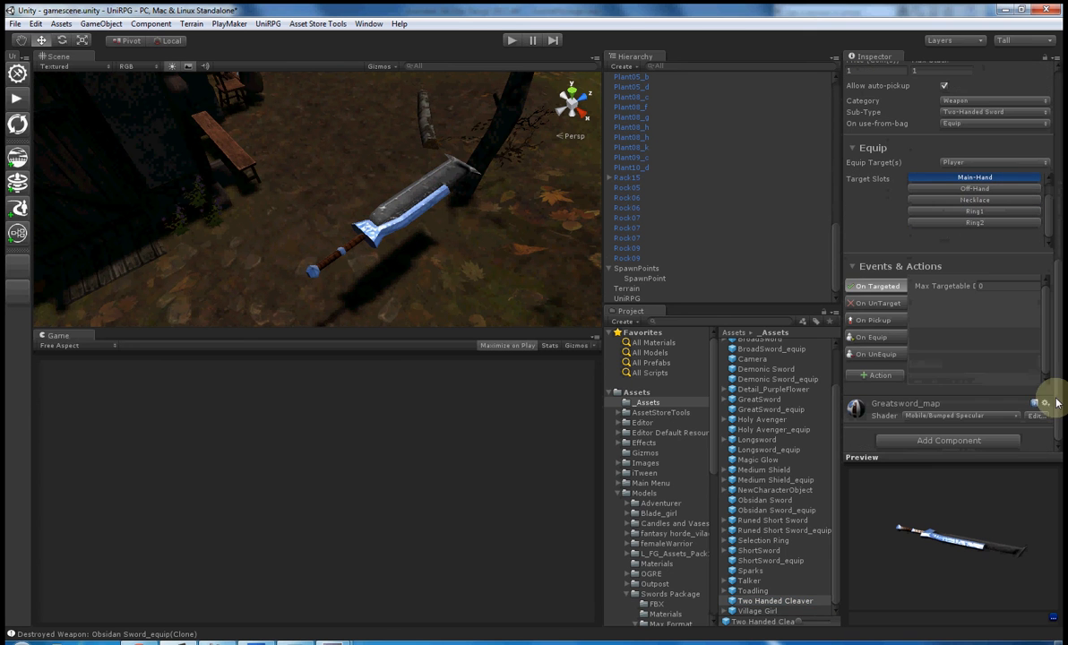
Step: Start an On Pickup action of type Bag: Add or Remove Item, acting on Player with Add Specified Item
left_click(874, 319)
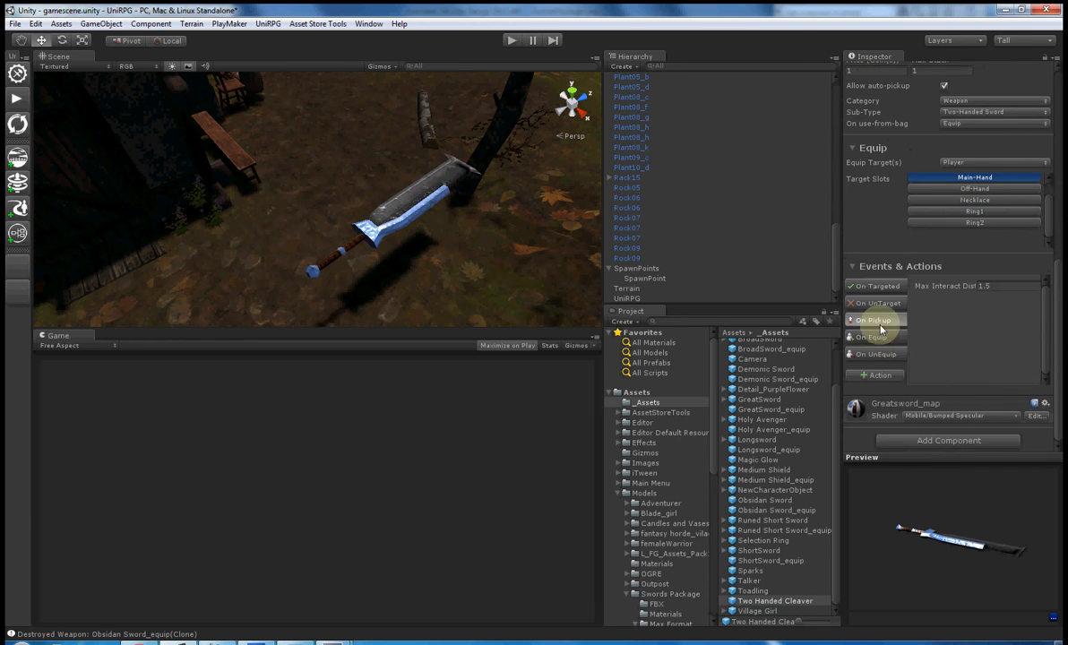
left_click(876, 373)
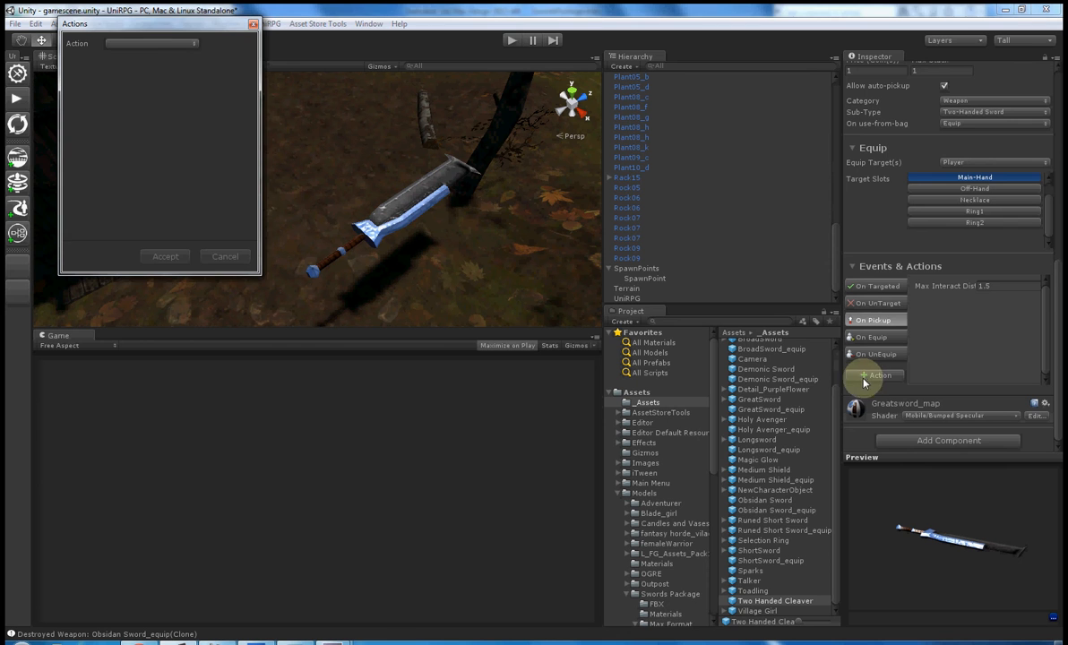
left_click(164, 45)
mouse_move(170, 56)
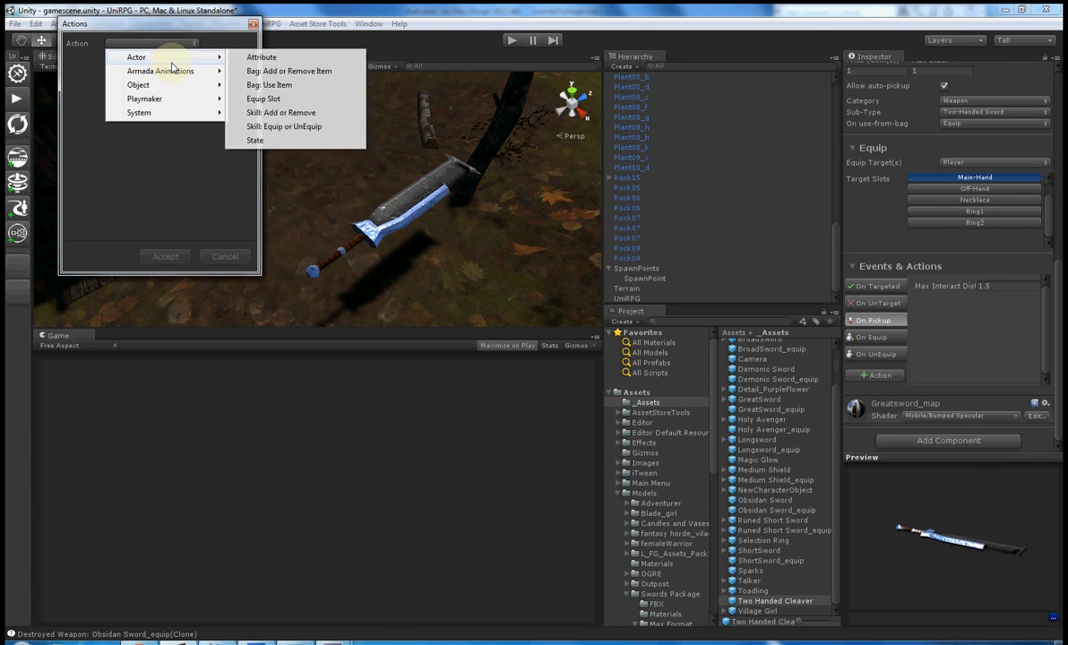
left_click(298, 73)
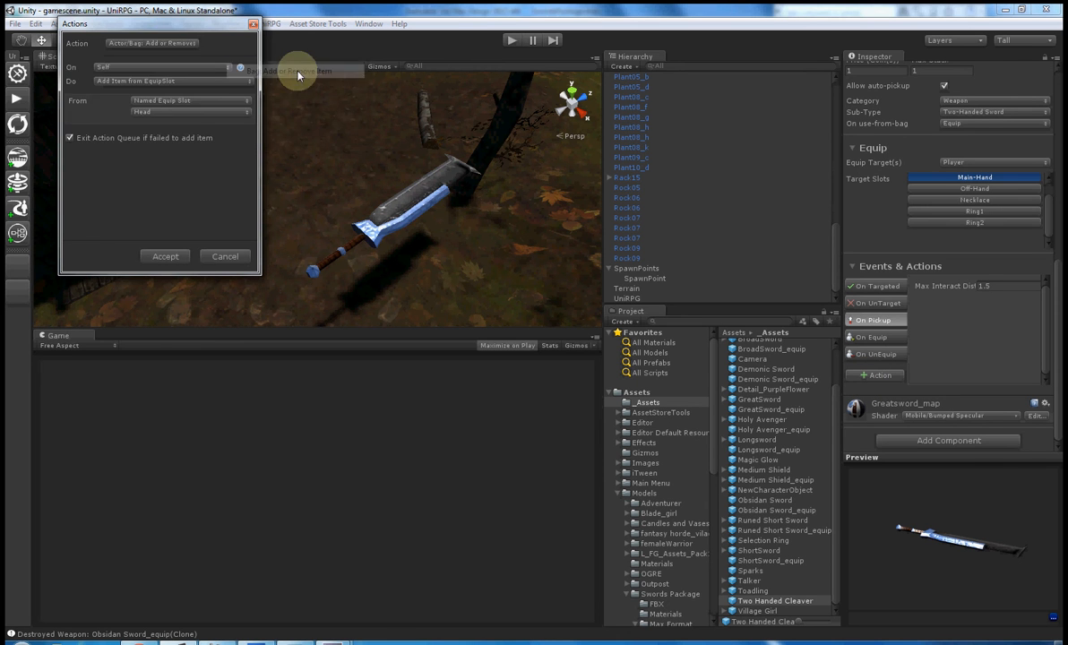
left_click(143, 65)
left_click(134, 150)
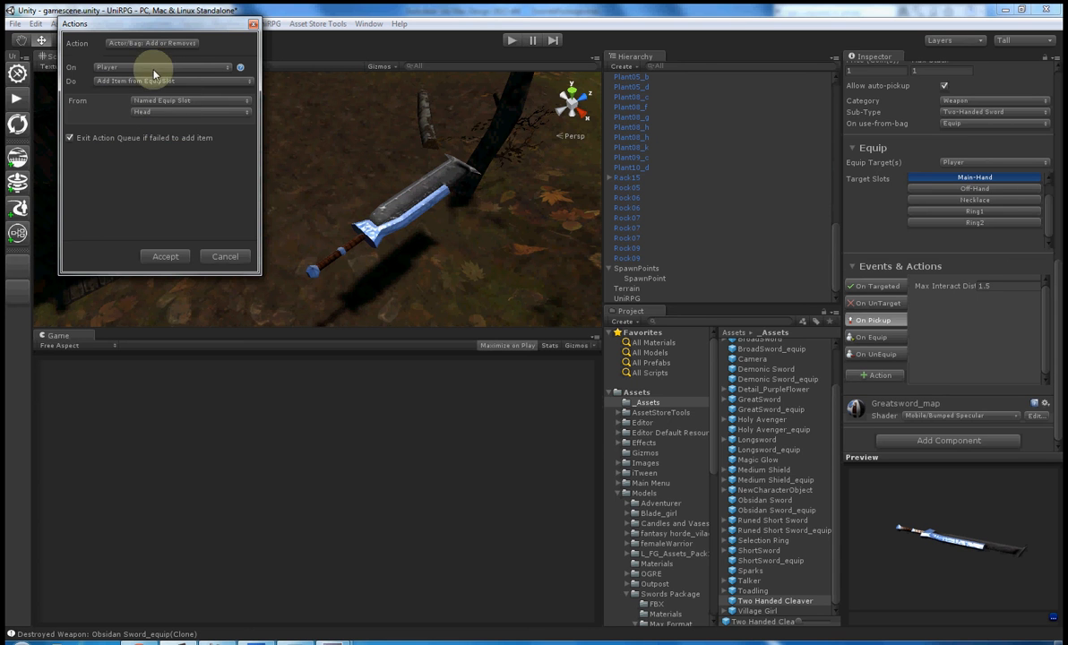
left_click(144, 80)
left_click(150, 109)
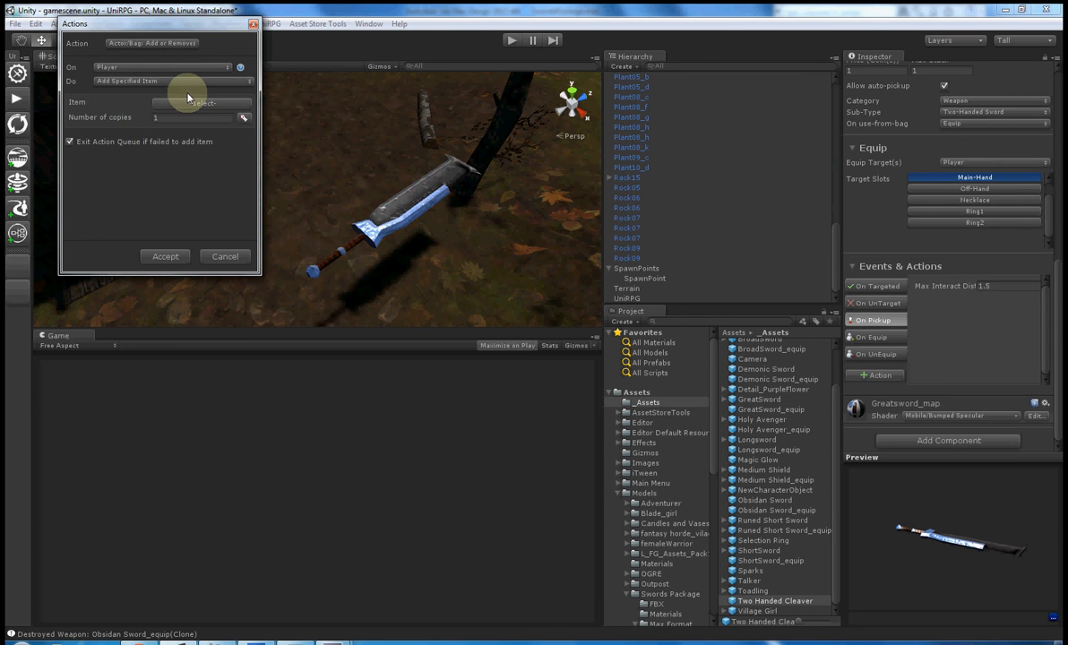
Step: Choose the Two Handed Cleaver as the item the pickup action adds and accept the action
left_click(188, 106)
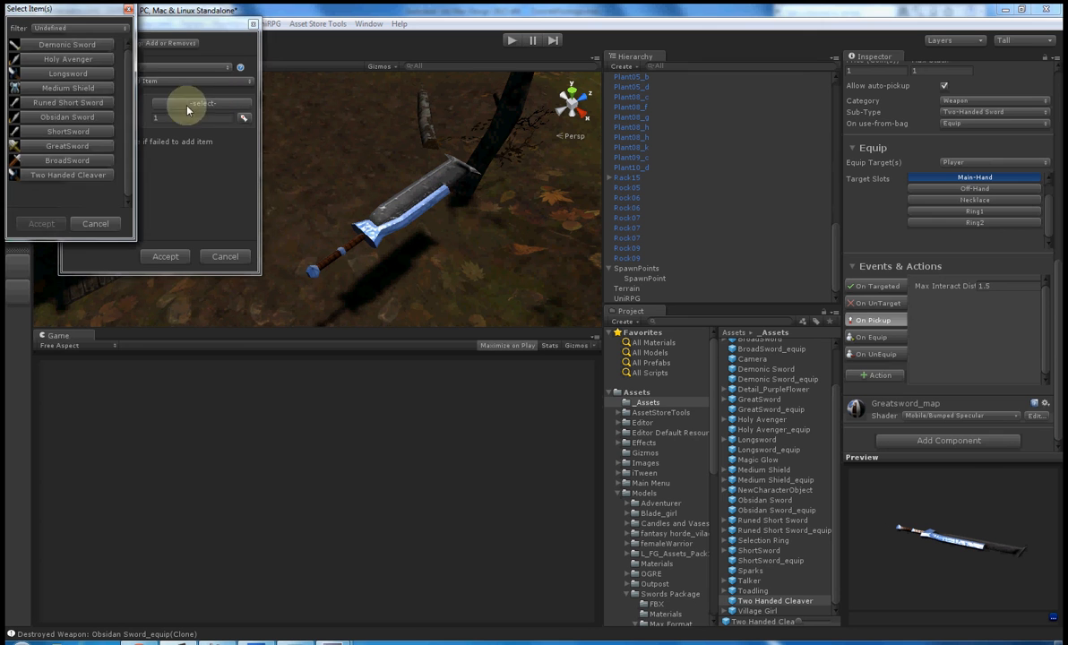
left_click(79, 175)
left_click(44, 223)
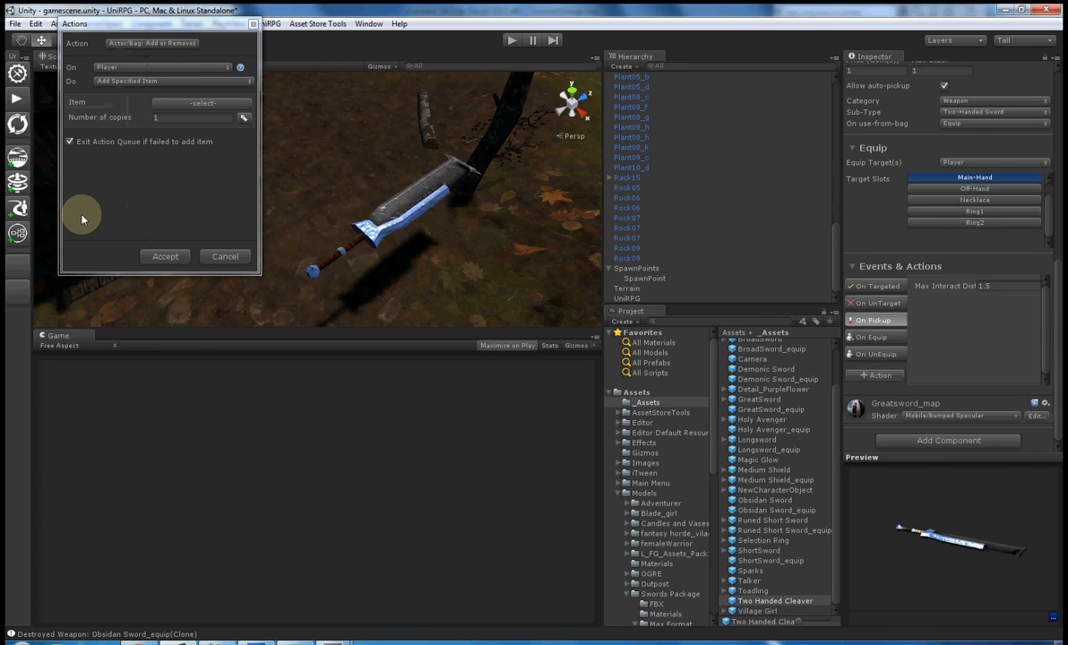
left_click(180, 258)
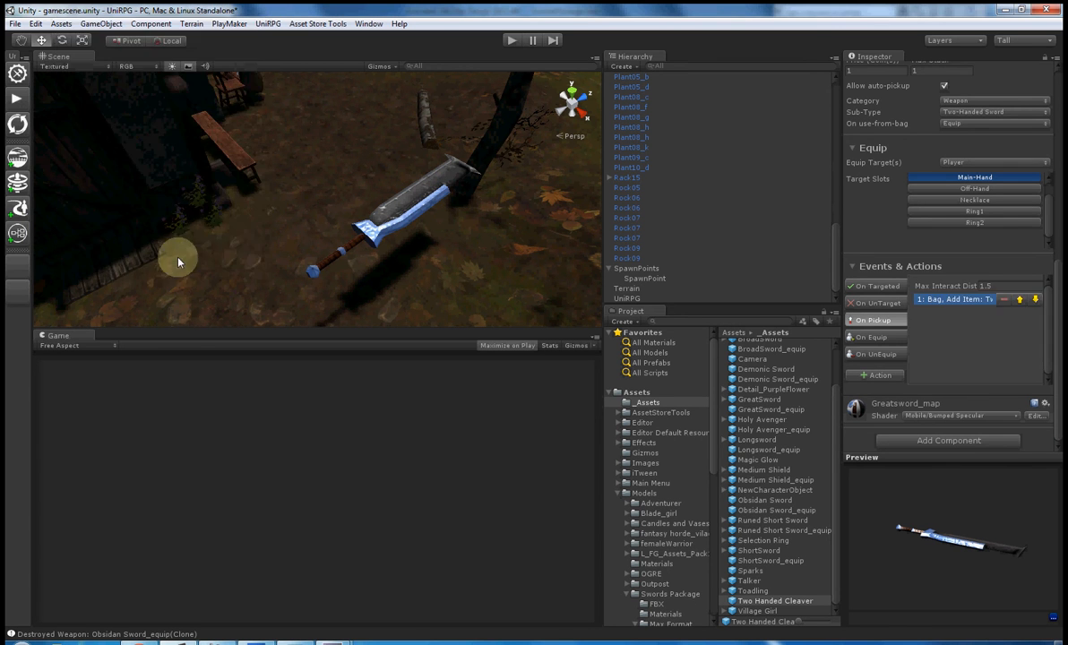
left_click(873, 338)
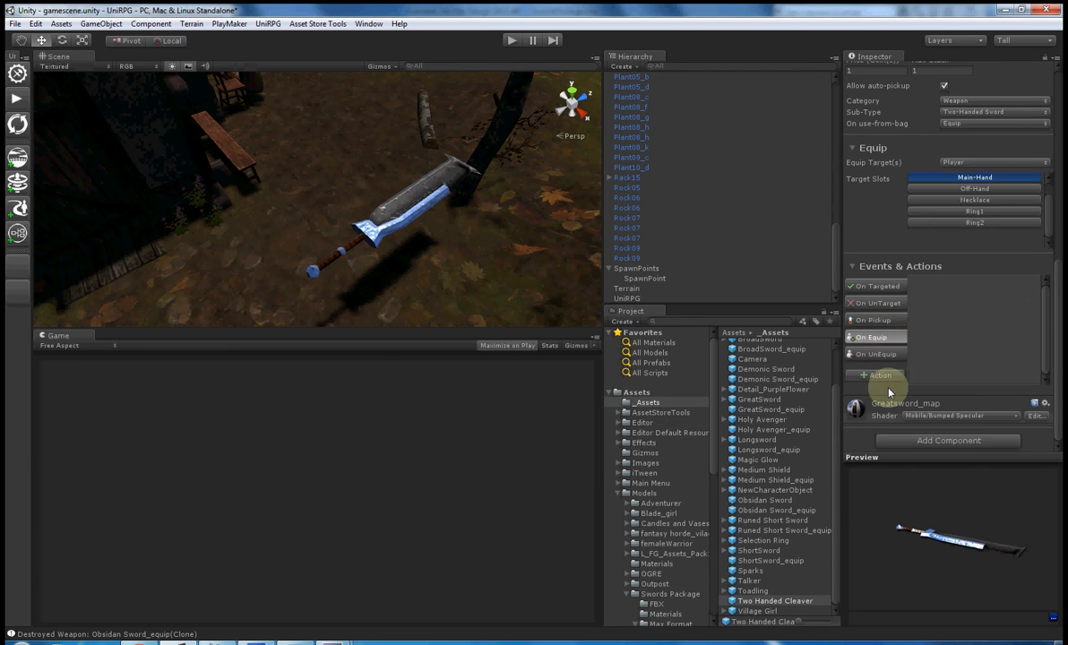
left_click(882, 376)
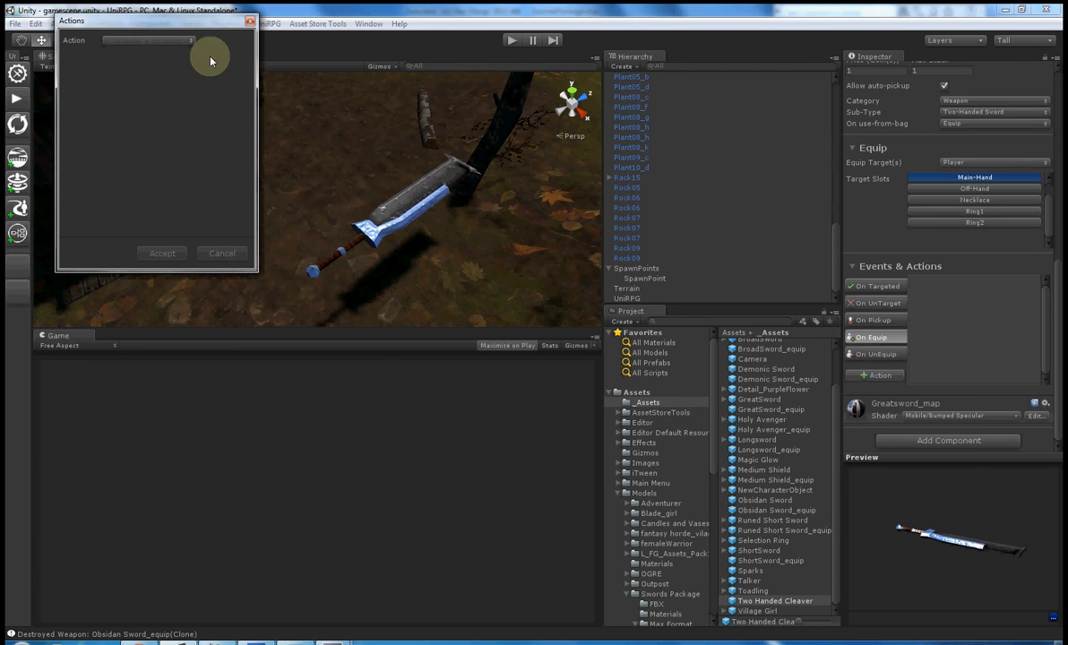
left_click(185, 43)
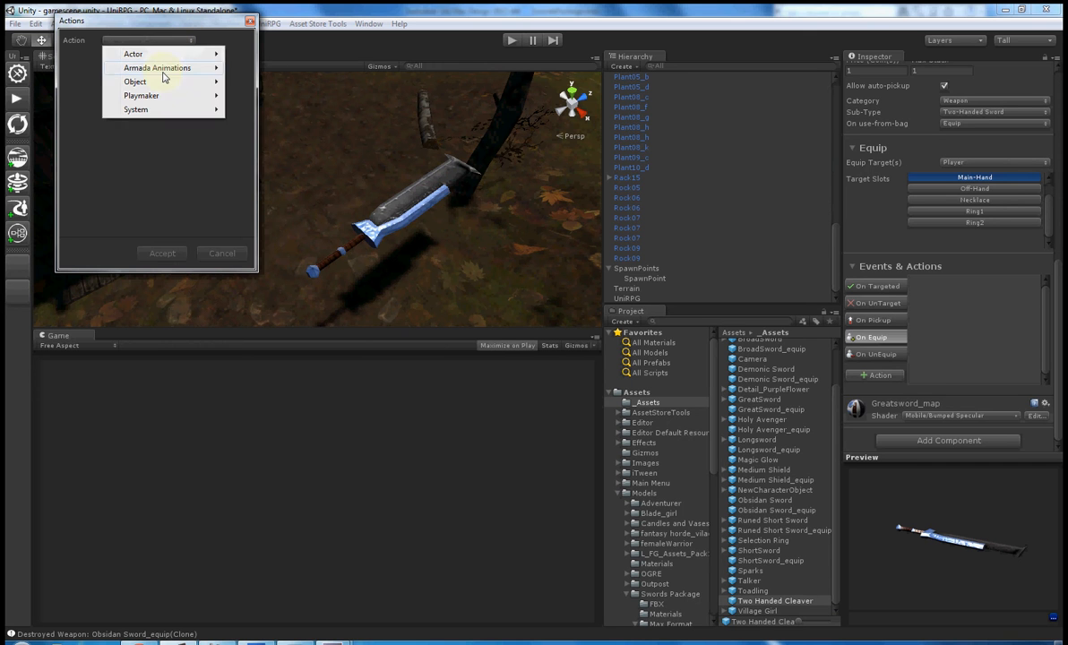
mouse_move(164, 77)
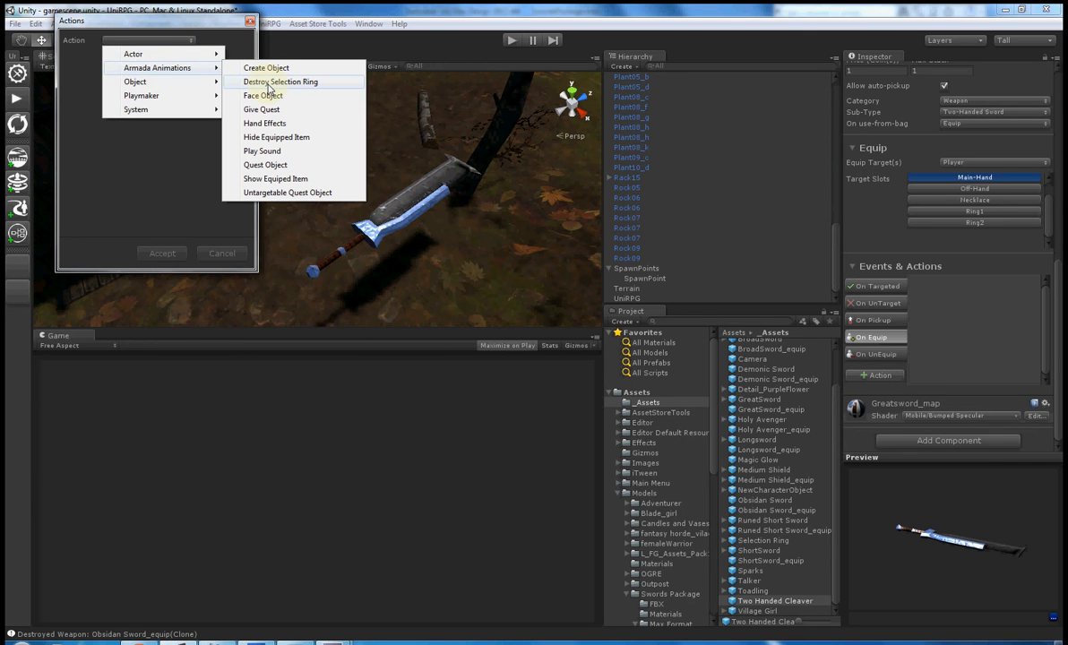
left_click(275, 178)
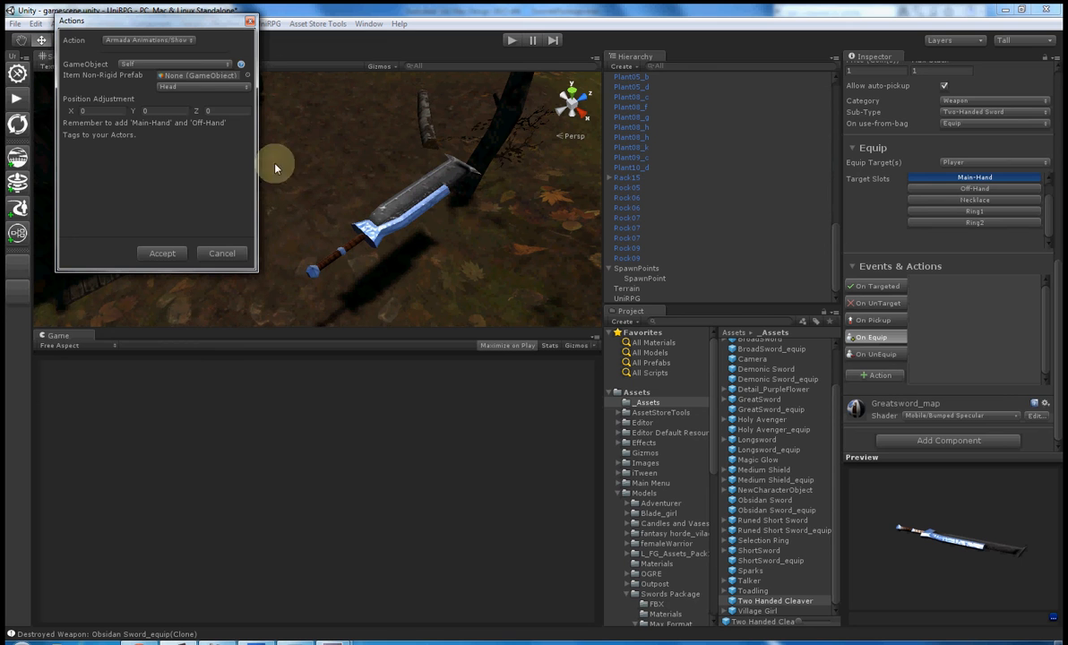
left_click(193, 64)
left_click(175, 148)
Step: Remove the Animation component from the GreatswordFBX model in the scene
left_click(401, 213)
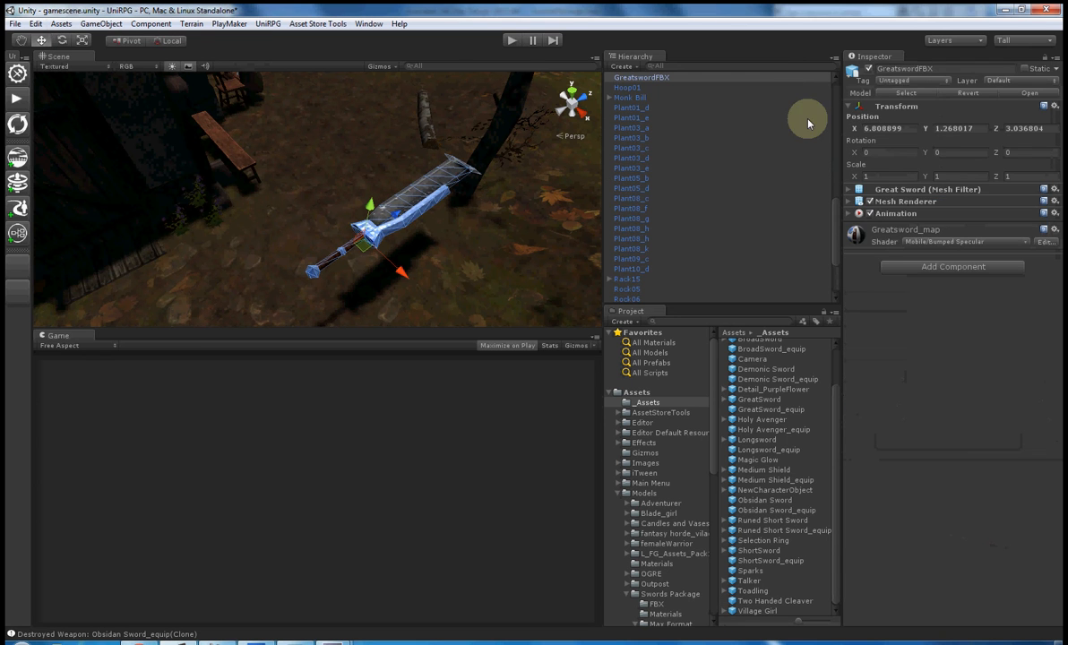
left_click(1057, 215)
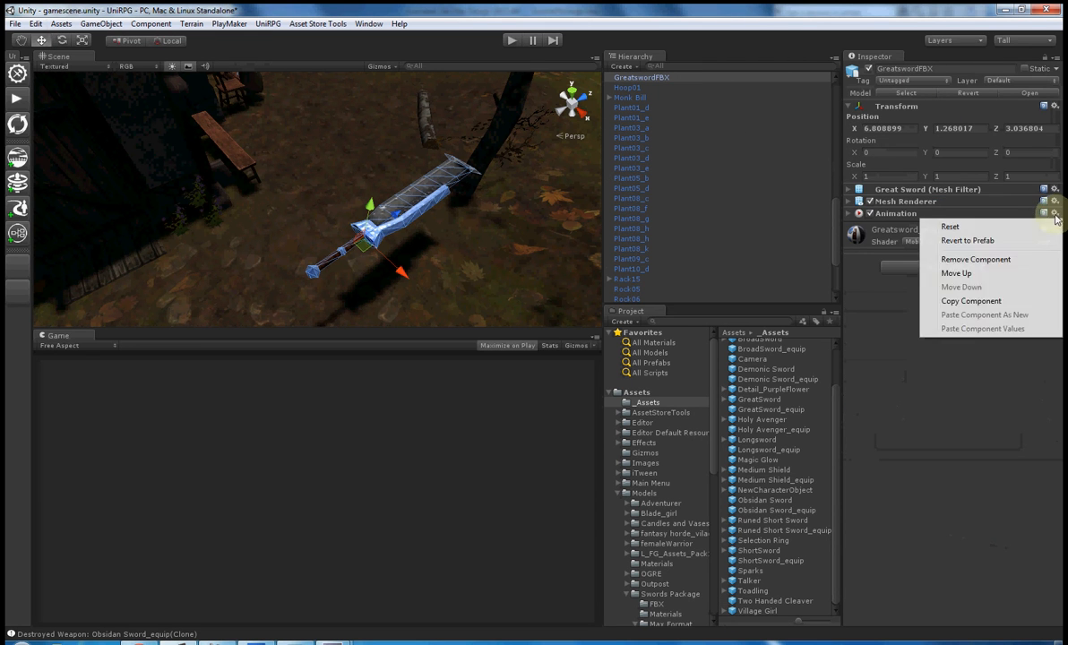
left_click(980, 261)
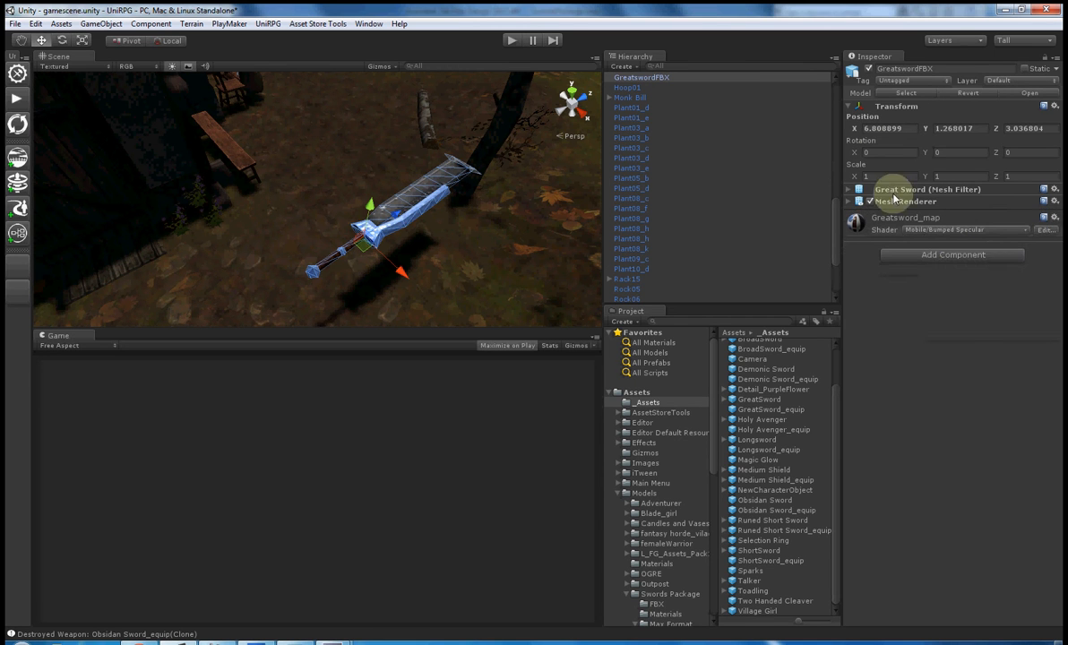
Step: Rename the GreatswordFBX object in the scene as Two Handed Cleaver_equip
left_click(953, 69)
type("Two")
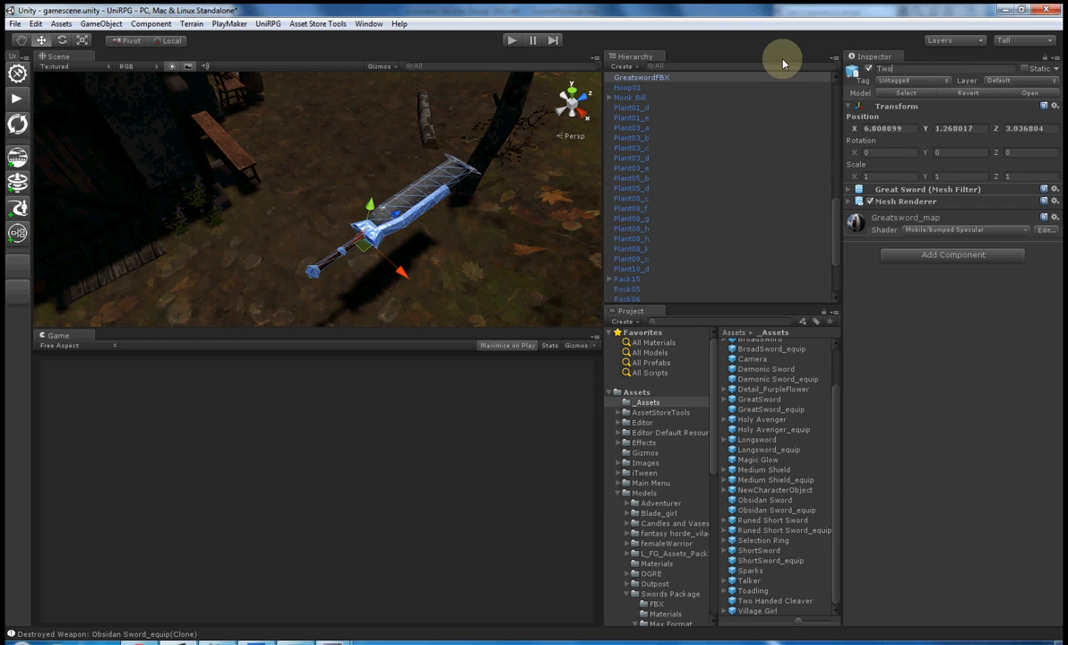
type(" Handed Cleaver")
key("Return")
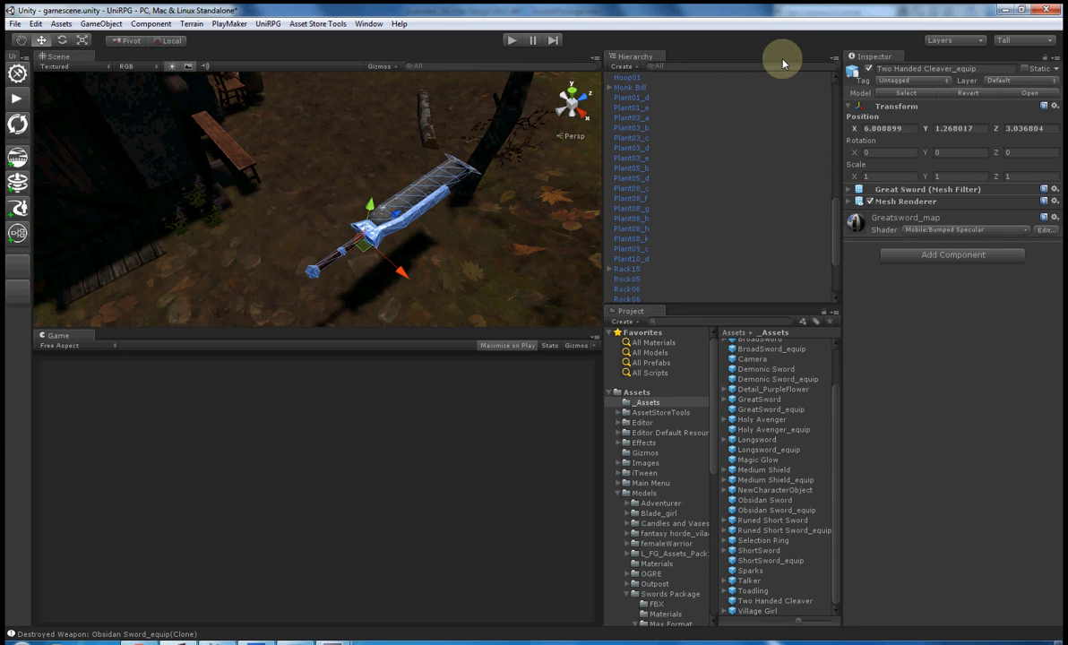
Step: Create a prefab of the Two Handed Cleaver_equip object in the _Assets folder
scroll(701, 226, "down", 3)
left_click(671, 291)
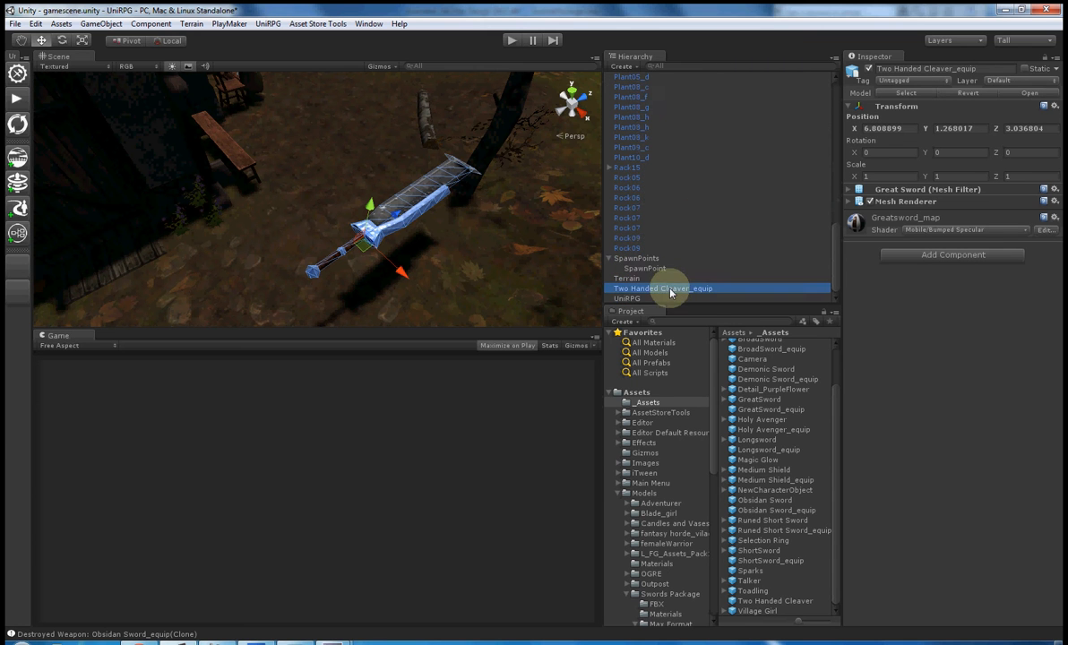
left_click_drag(801, 622, 815, 621)
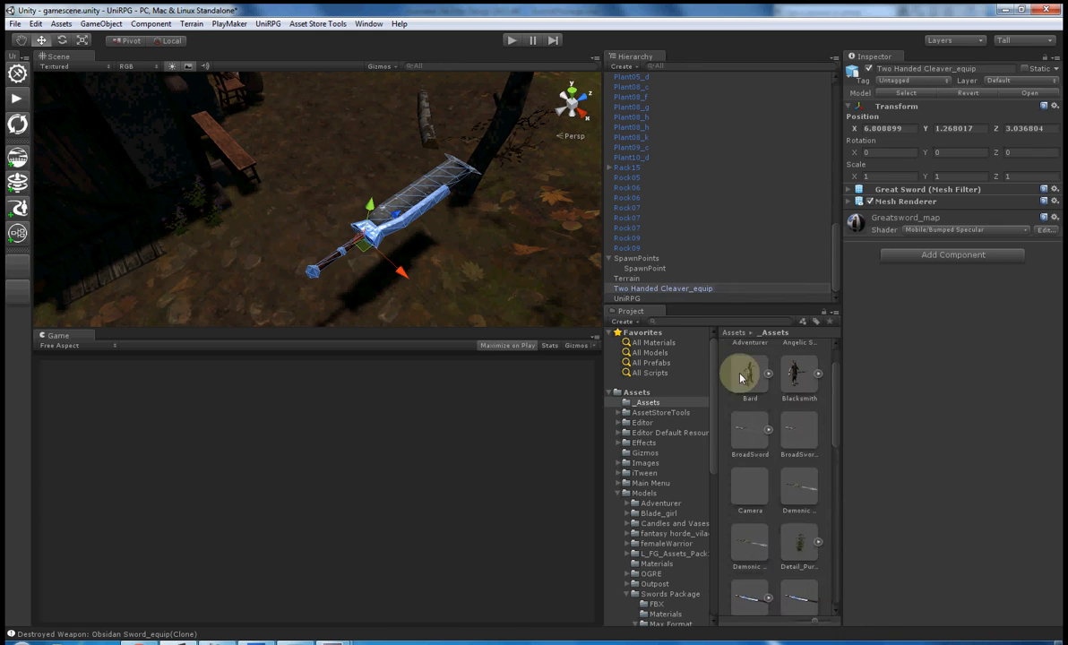
left_click_drag(674, 288, 722, 464)
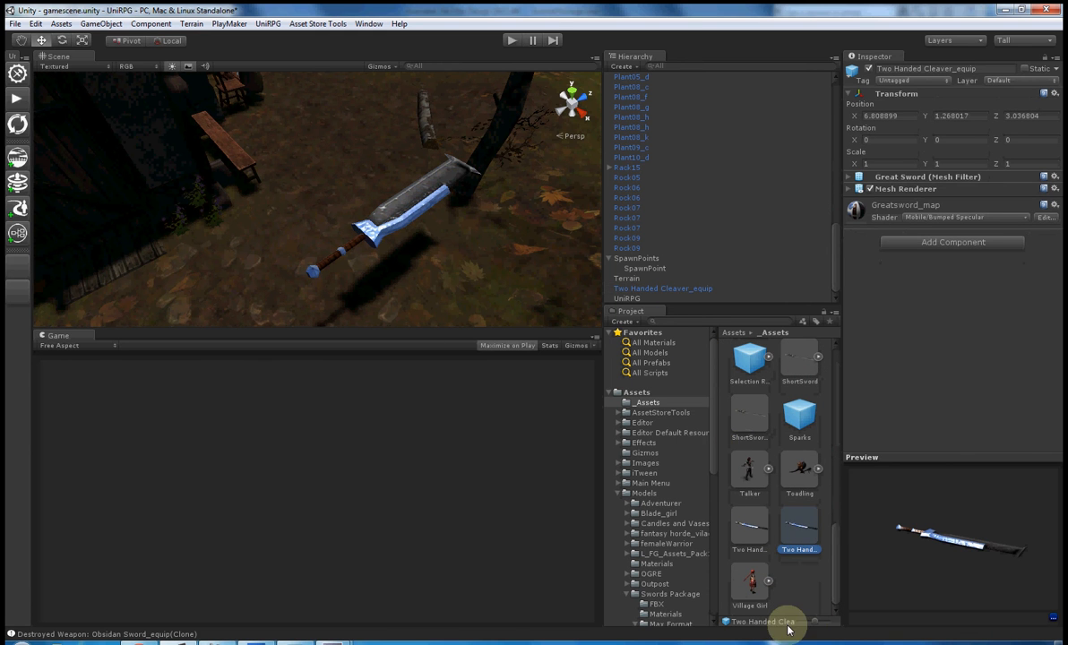
left_click_drag(812, 621, 799, 621)
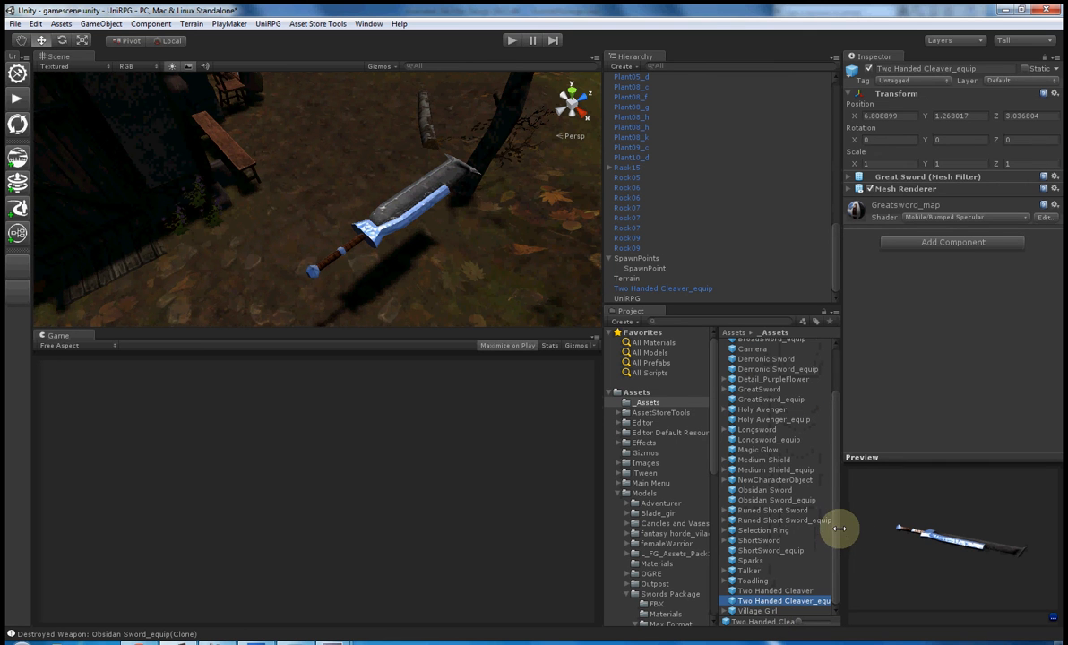
Step: Start an On Equip action of type Armada Animations: Show Equiped Item on the Two Handed Cleaver prefab
left_click(806, 591)
scroll(931, 224, "down", 10)
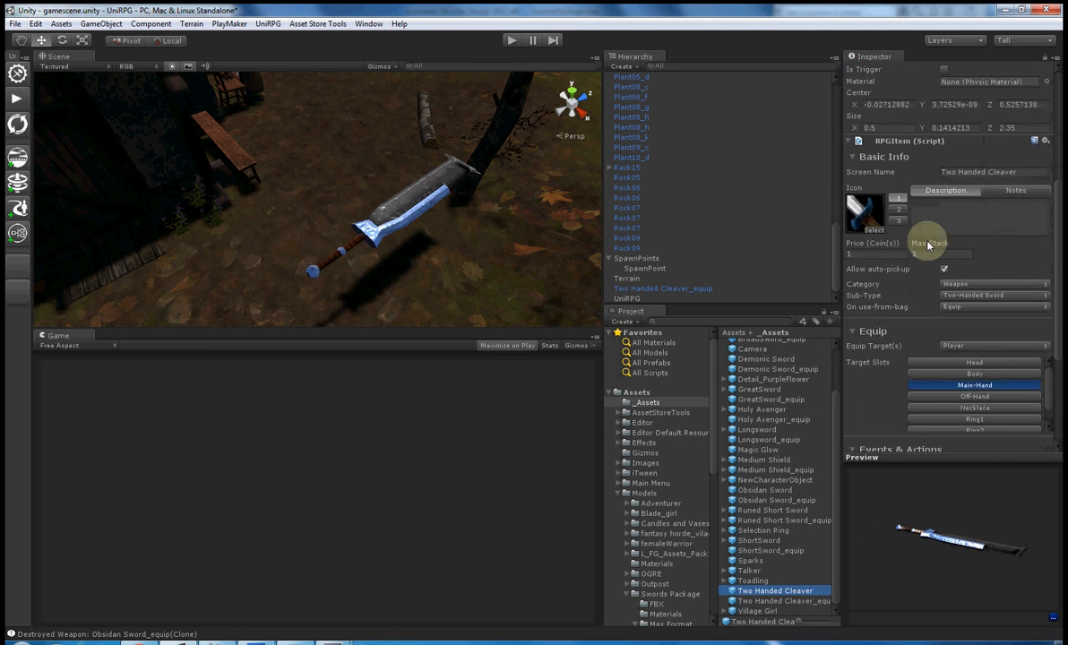
scroll(925, 257, "down", 3)
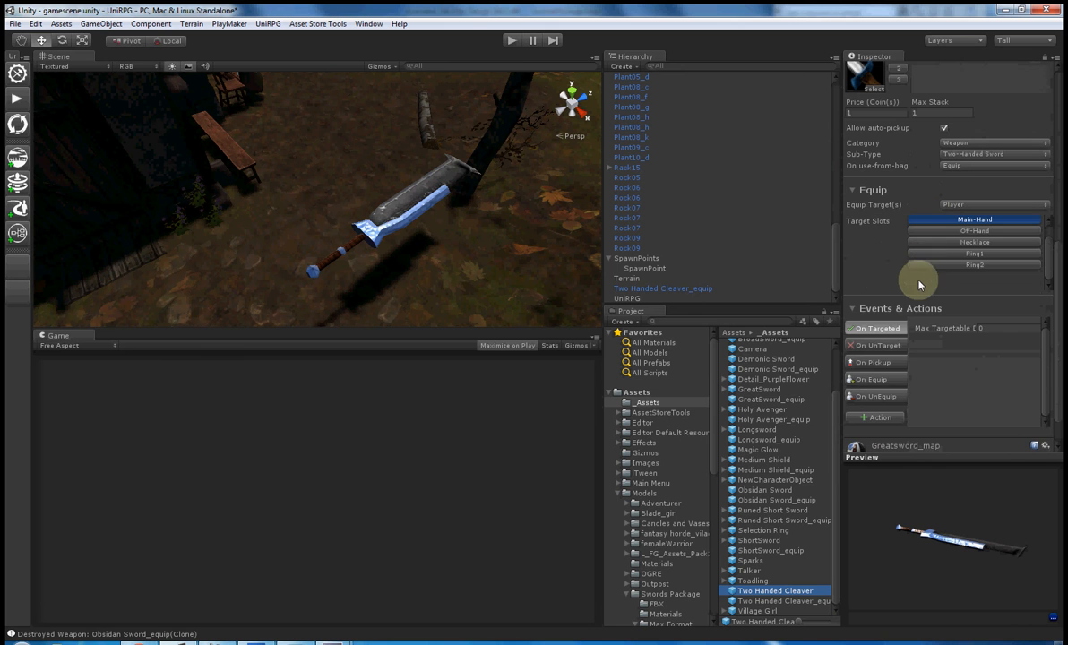
left_click(882, 377)
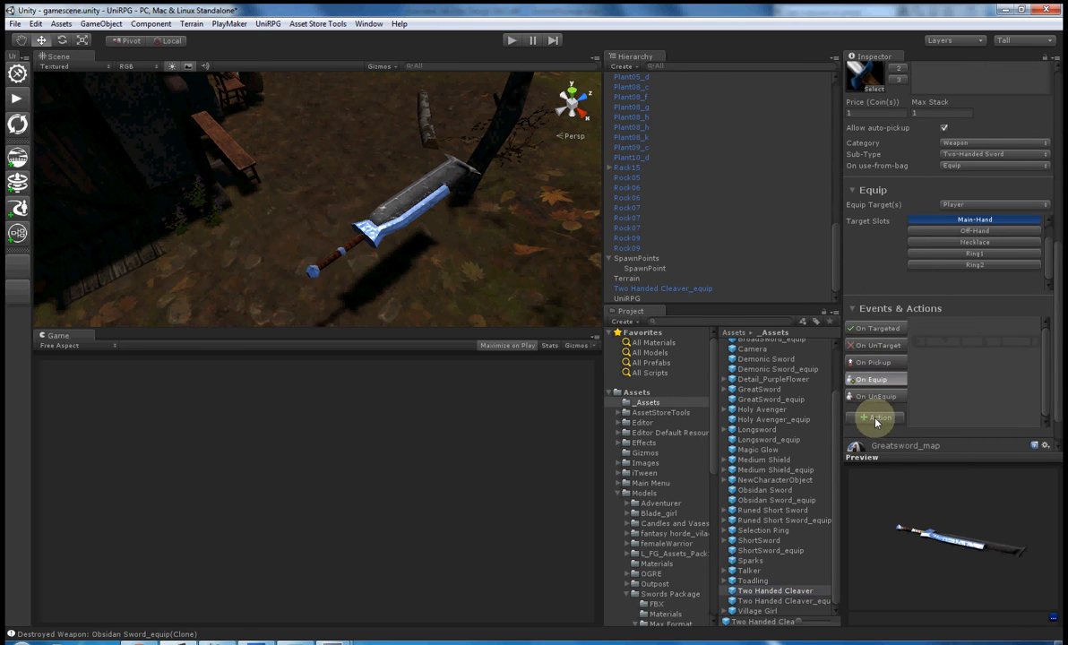
left_click(876, 418)
left_click(148, 37)
mouse_move(153, 67)
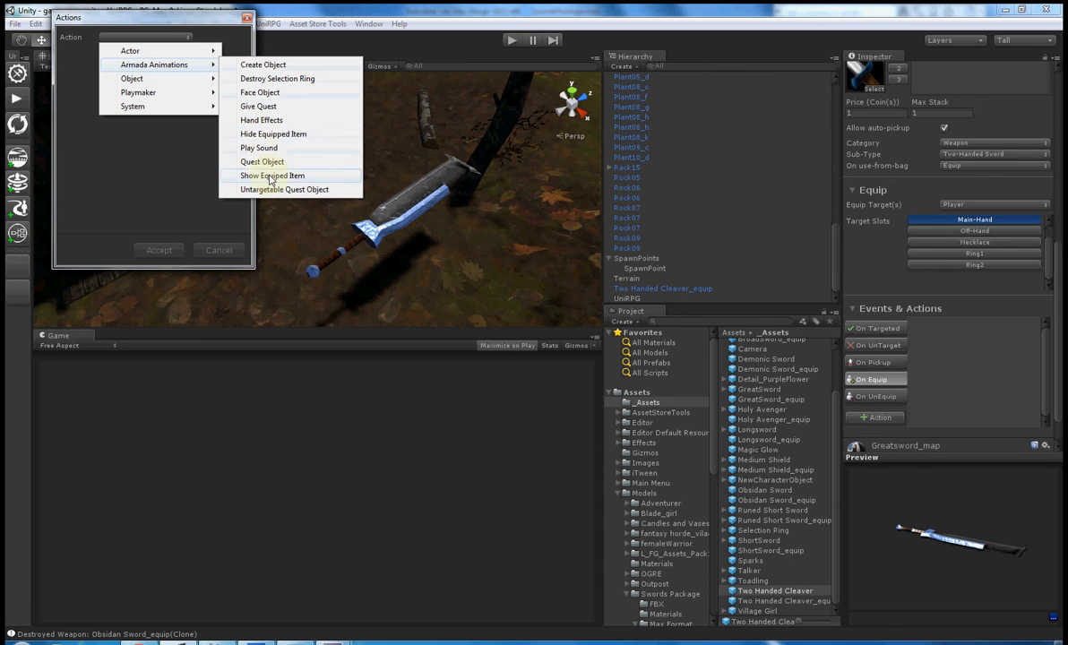
left_click(271, 176)
Step: Set the equip action to show Two Handed Cleaver_equip on Player in the Main-Hand slot and accept it
left_click(199, 61)
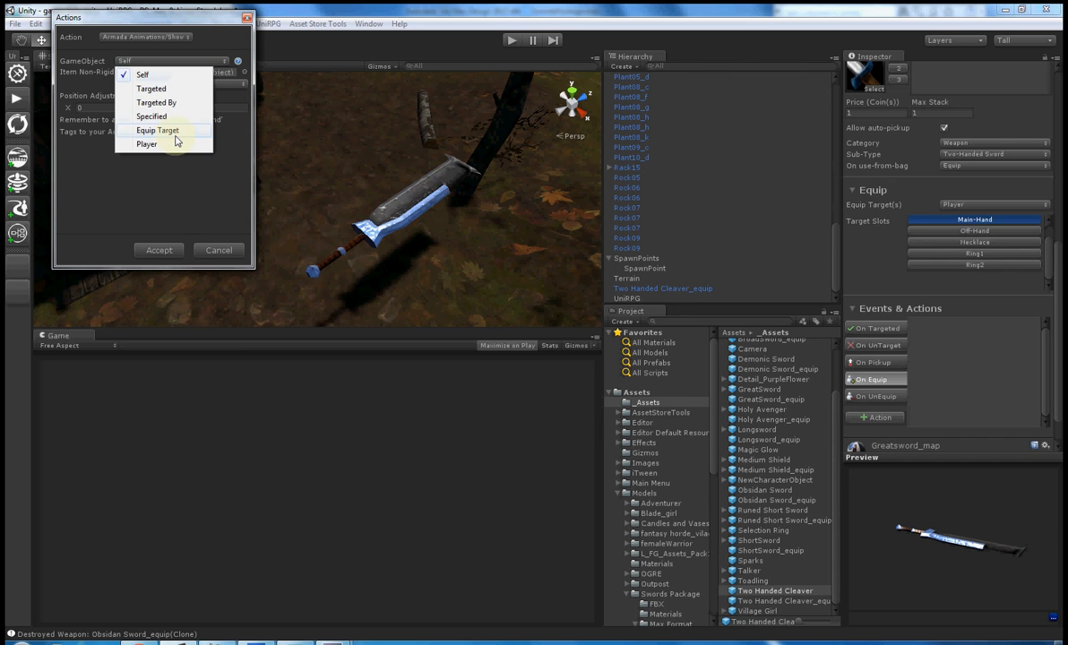
left_click(162, 144)
left_click_drag(803, 606, 175, 72)
left_click(187, 84)
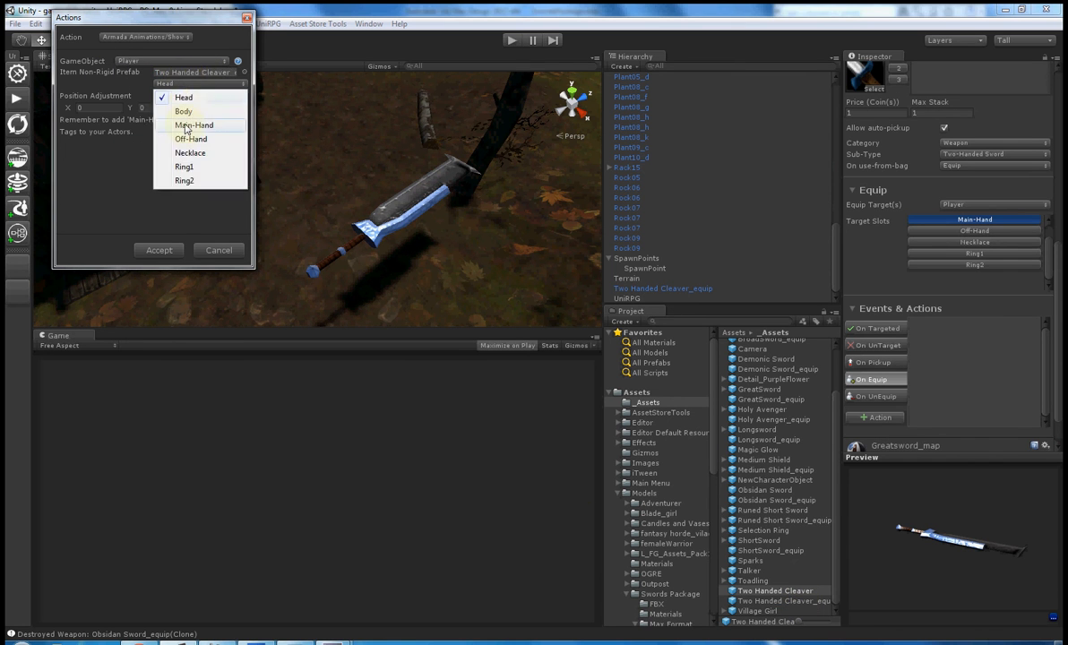
left_click(173, 122)
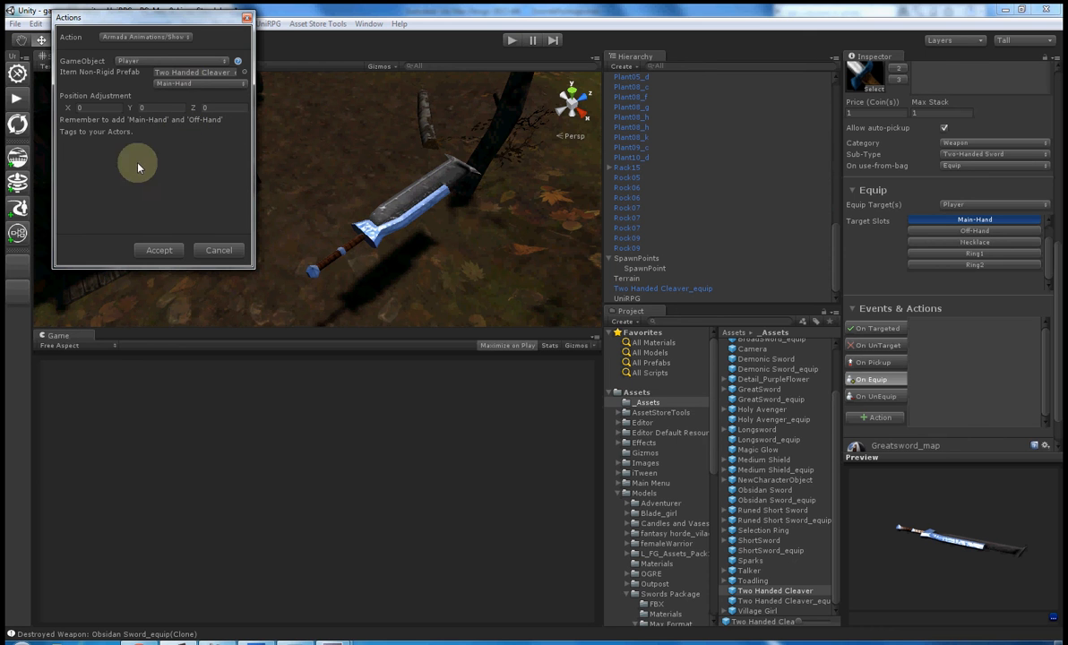
left_click(159, 251)
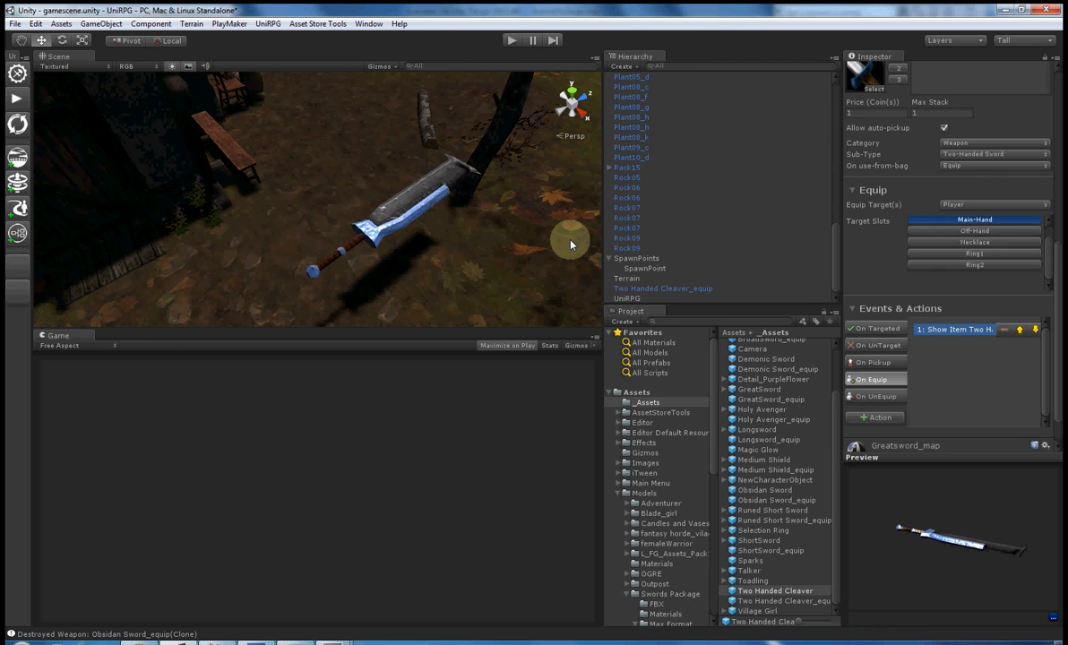
Step: Start an On UnEquip action of type Armada Animations: Hide Equipped Item for the Two Handed Cleaver
left_click(883, 396)
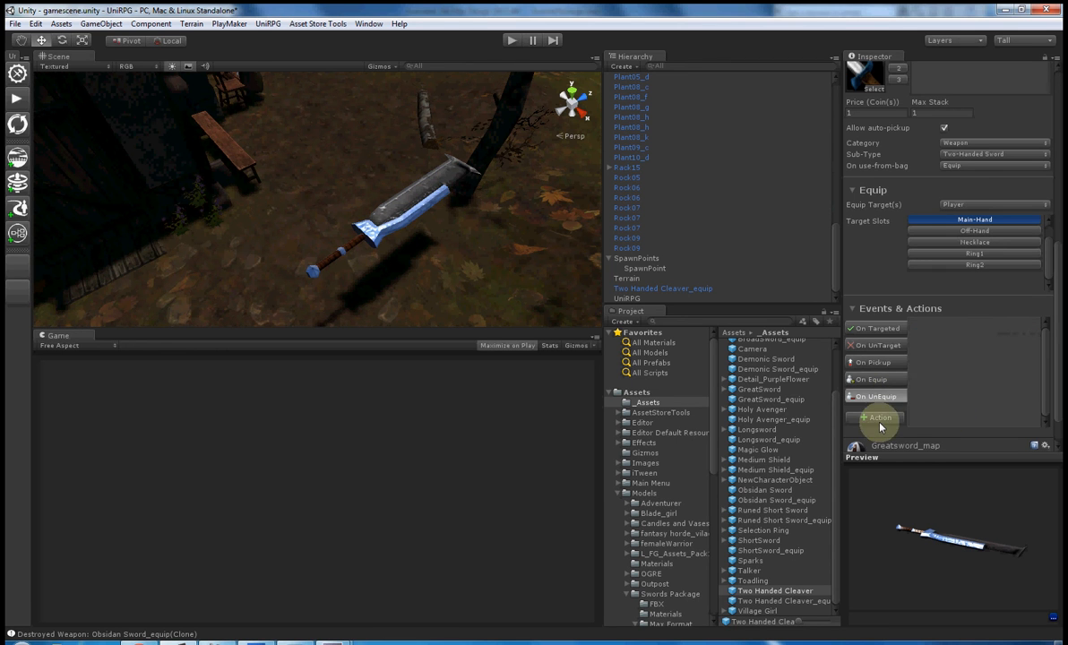
left_click(878, 418)
left_click(148, 33)
mouse_move(179, 61)
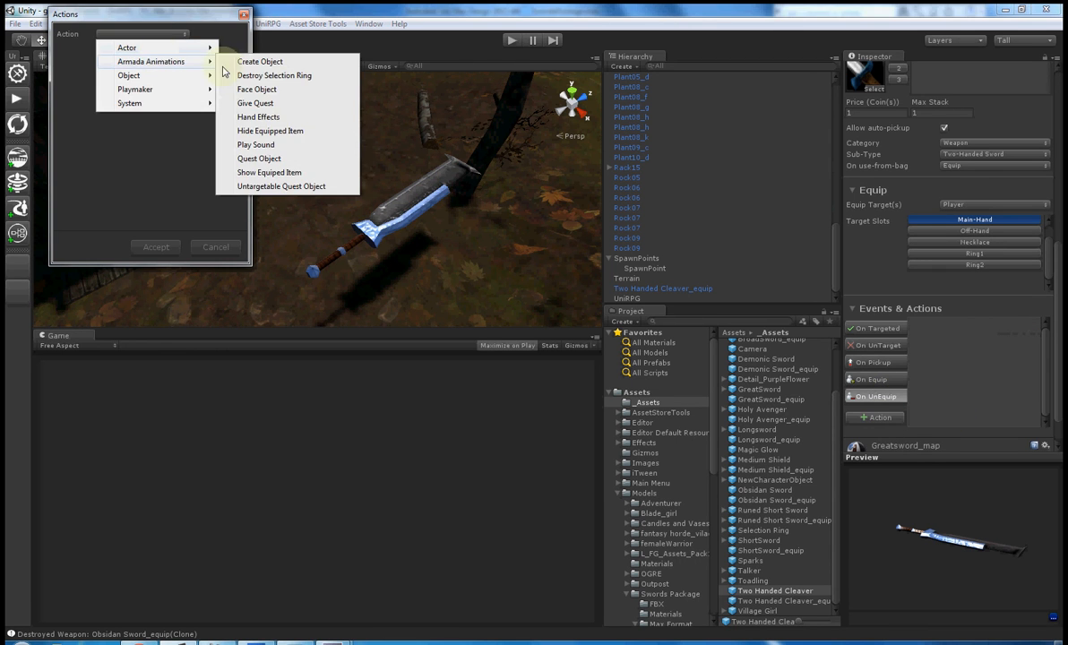
left_click(288, 132)
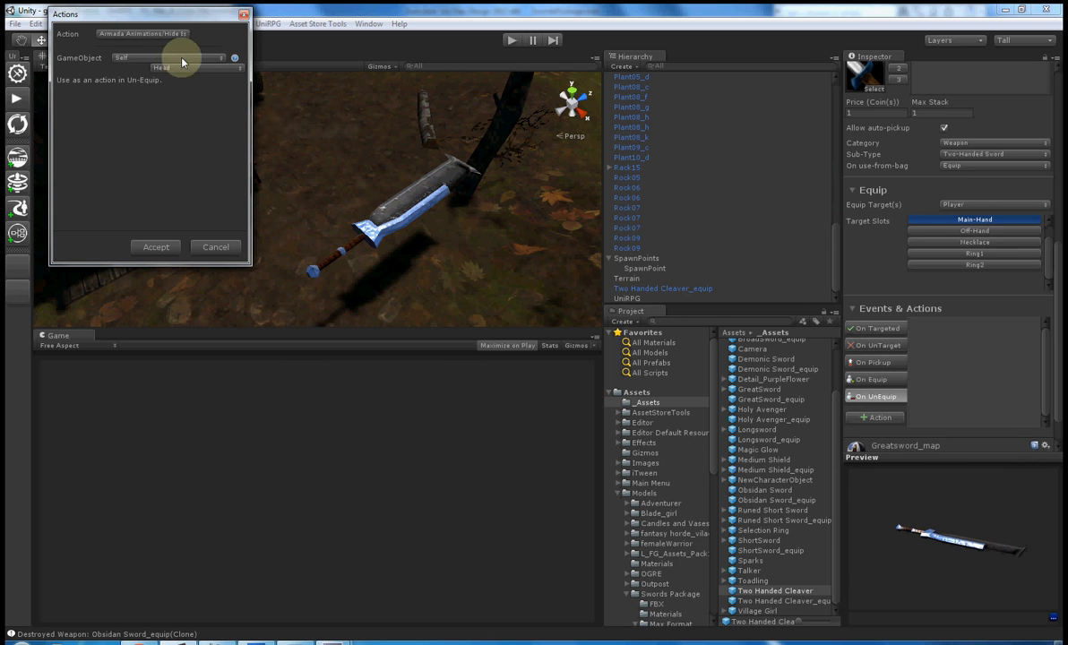
Step: Set the unequip action to act on Player's Main-Hand slot, accept it and review the cleaver's event actions
left_click(169, 57)
left_click(144, 142)
left_click(175, 68)
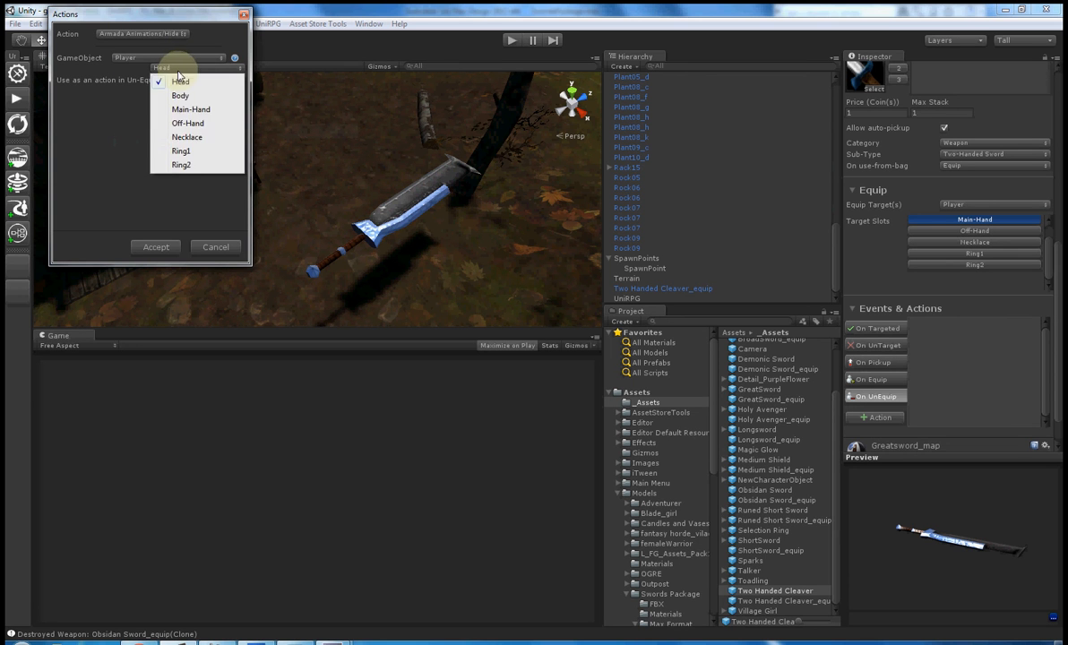
left_click(175, 110)
left_click(156, 246)
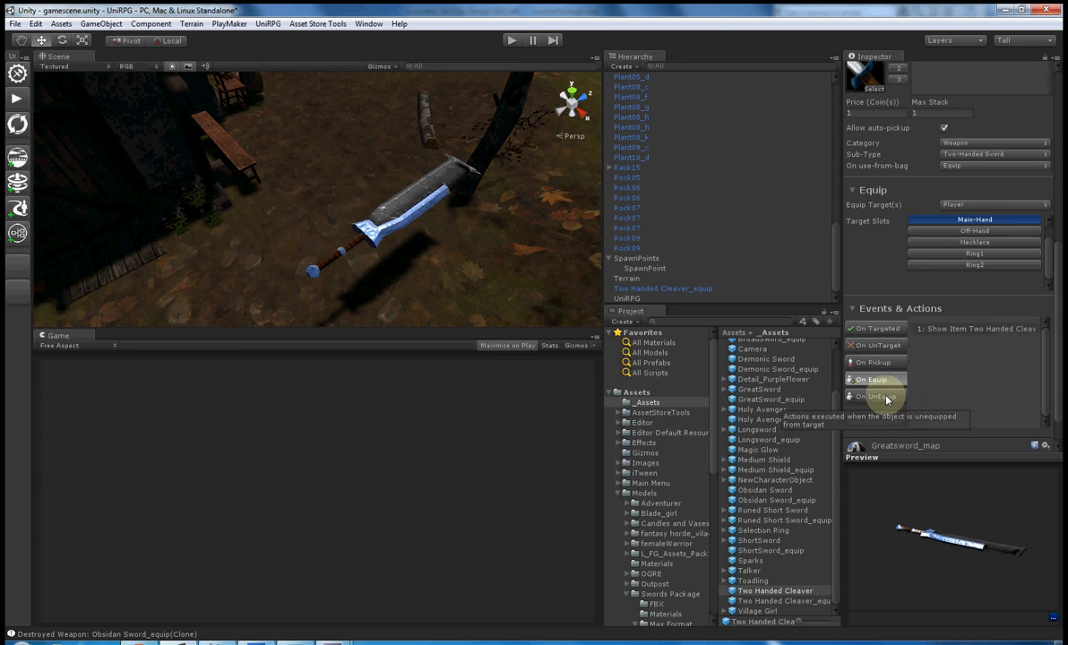
left_click(887, 365)
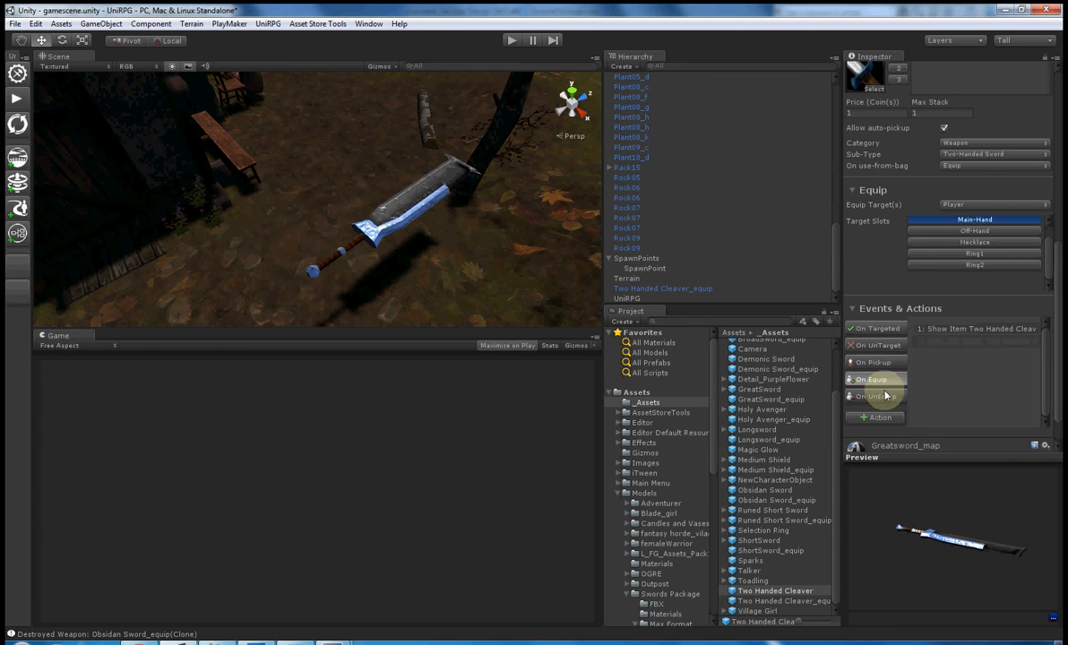
Step: Replace the Two Handed Cleaver_equip object in the scene with the Two Handed Cleaver prefab
left_click(430, 199)
key("Delete")
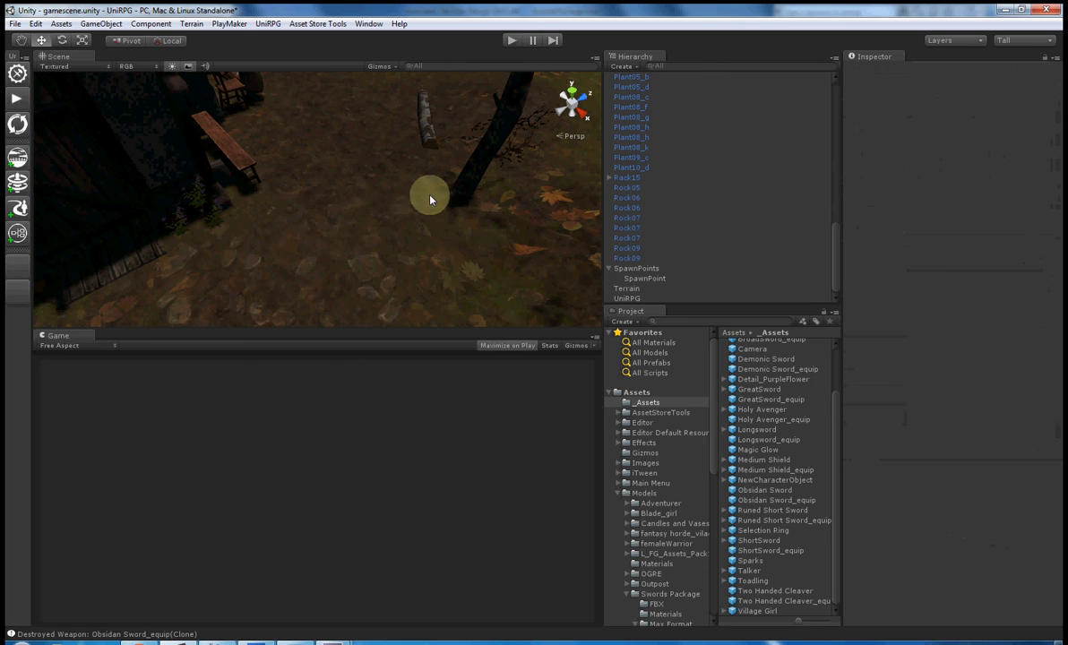
left_click_drag(792, 594, 341, 174)
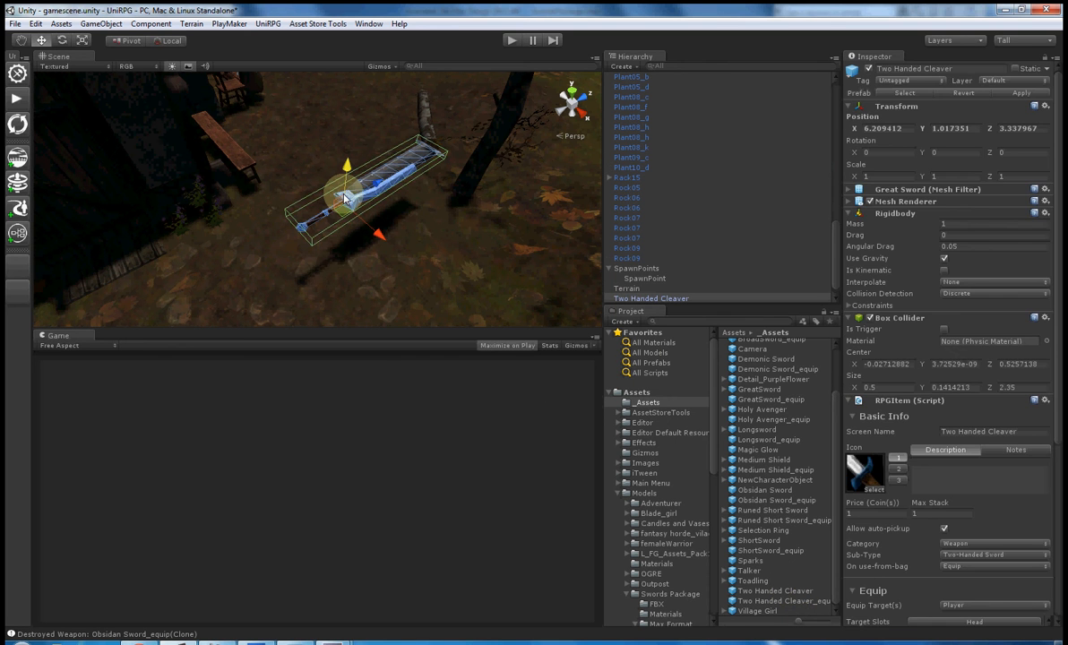
Step: Playtest the scene by picking up the Two Handed Cleaver and equipping it from the bag
left_click(513, 41)
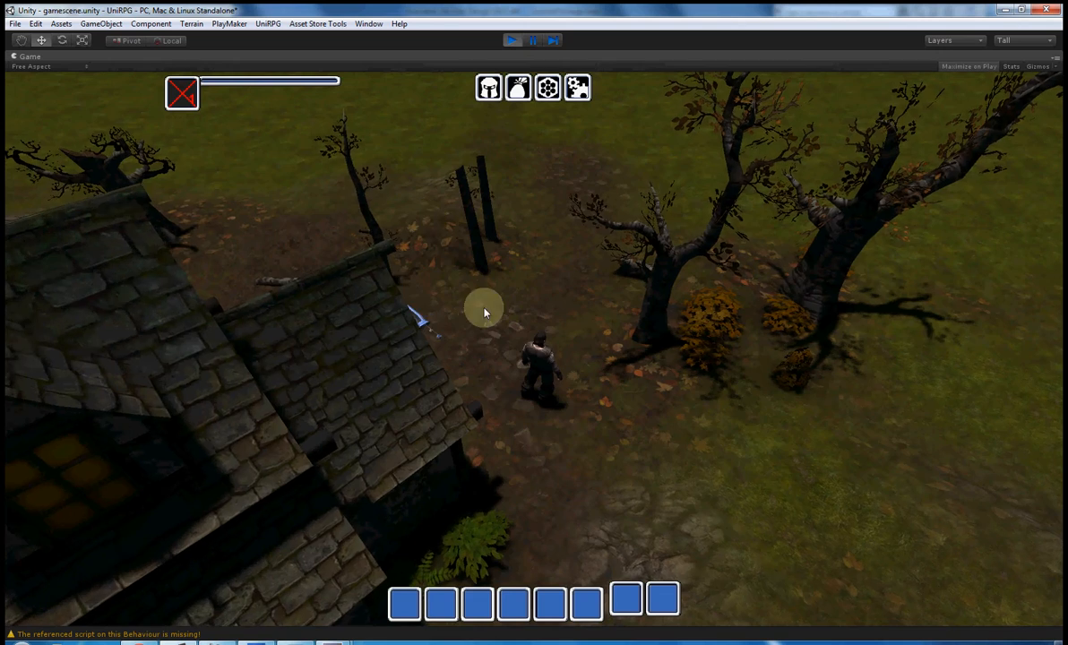
left_click(412, 344)
left_click(497, 369)
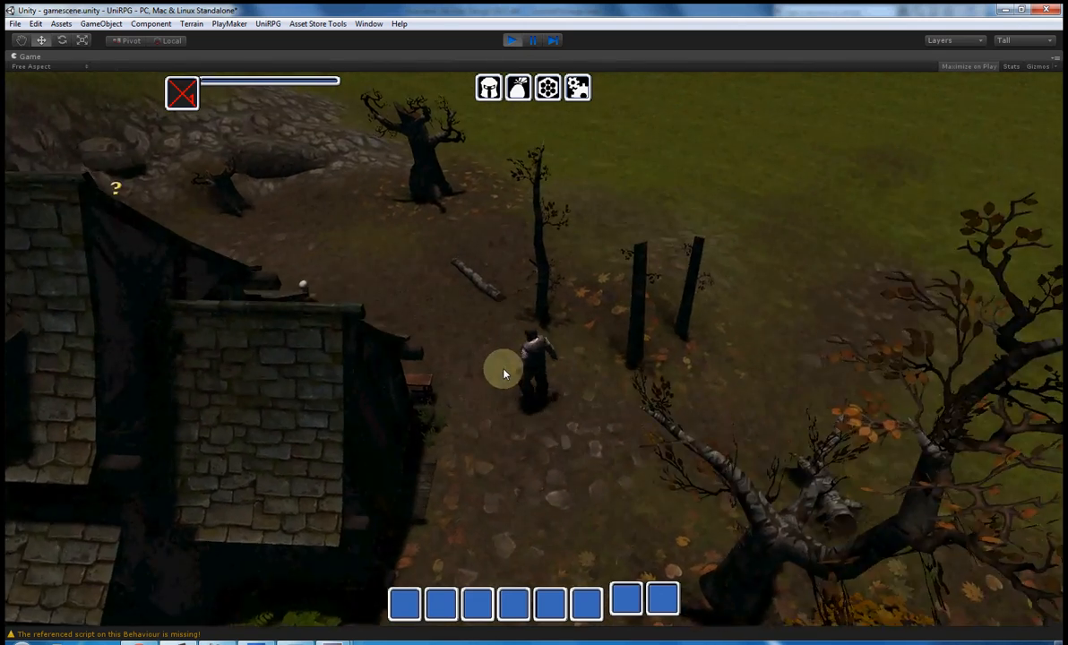
key("i")
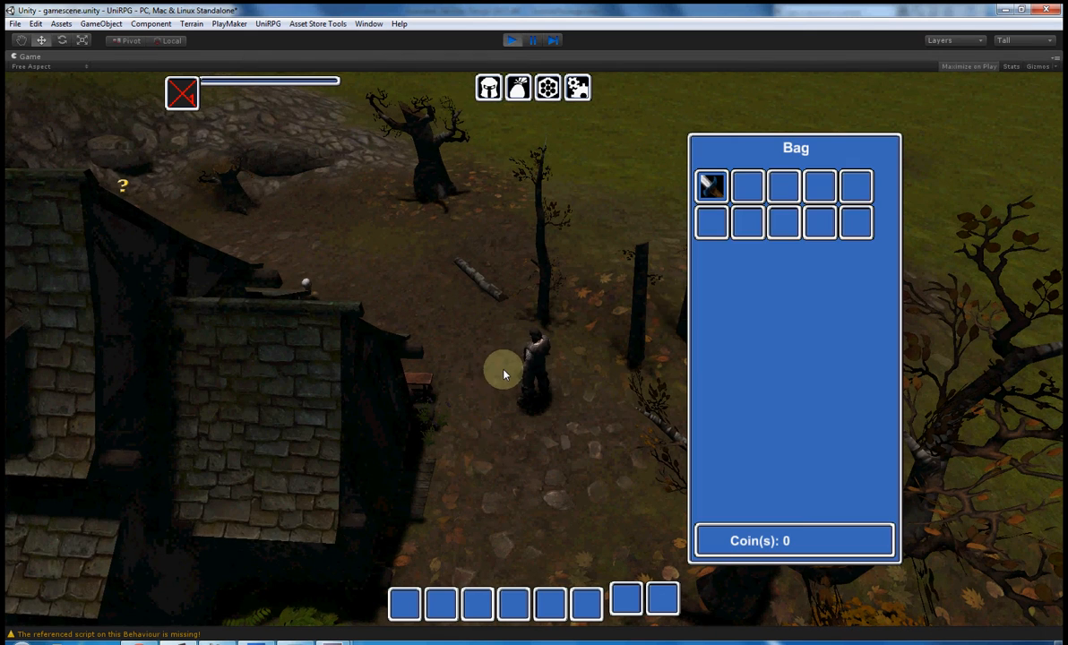
left_click(709, 186)
left_click(721, 187)
left_click(730, 188)
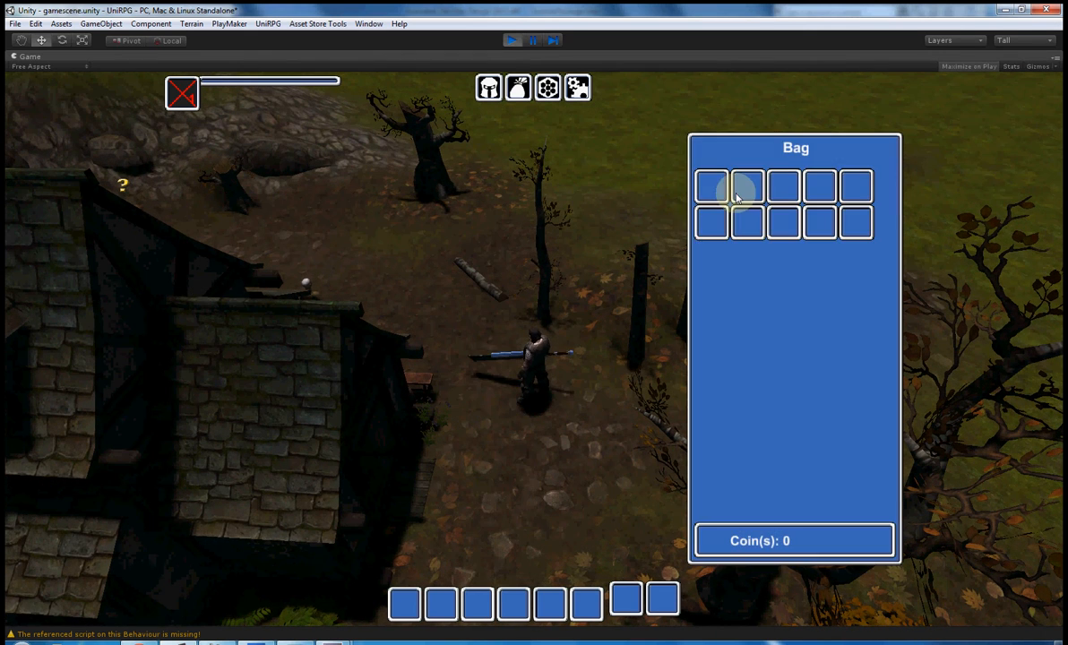
Step: Examine the equipped cleaver on the character up close and its Main-Hand slot, then end the playtest
key("i")
key("c")
key("c")
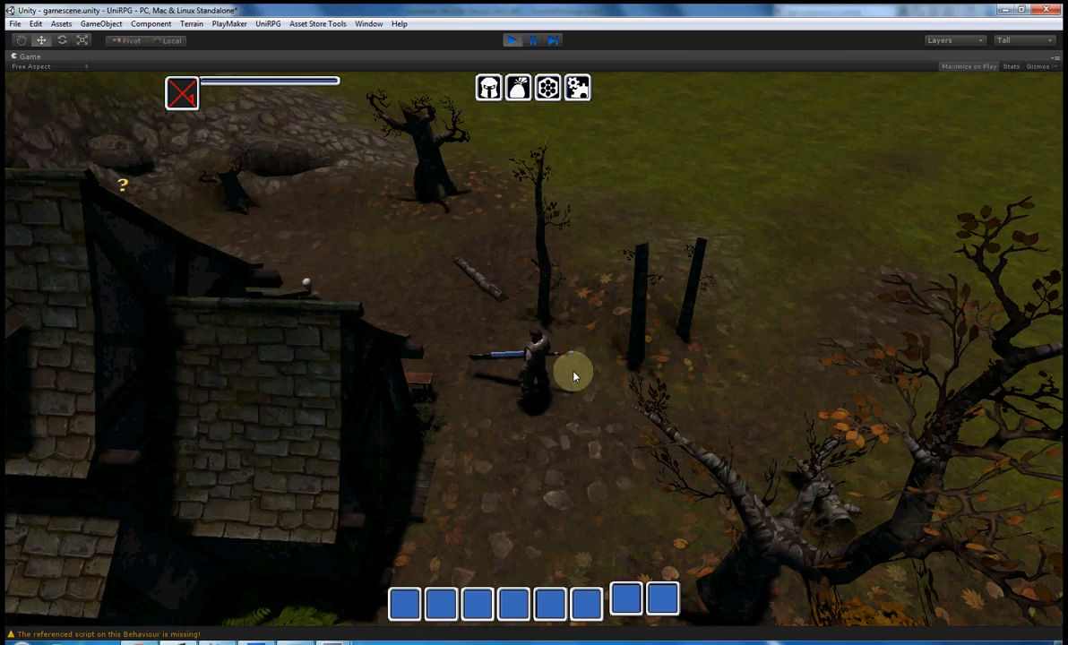
scroll(601, 434, "up", 5)
middle_click_drag(601, 434, 376, 327)
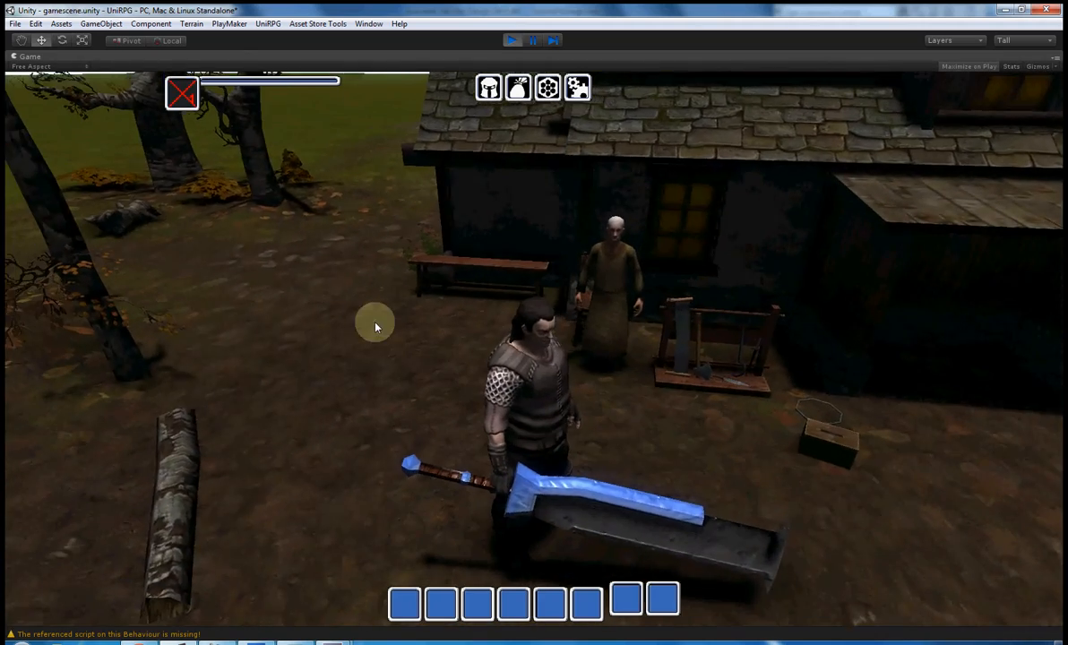
key("c")
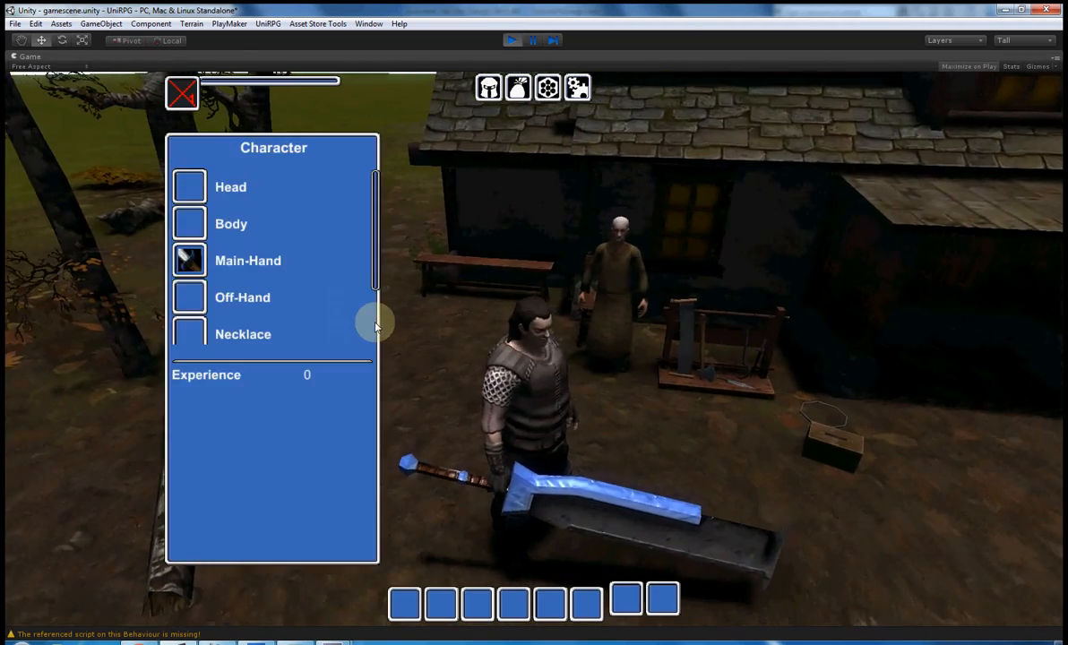
key("c")
key("b")
key("c")
key("Escape")
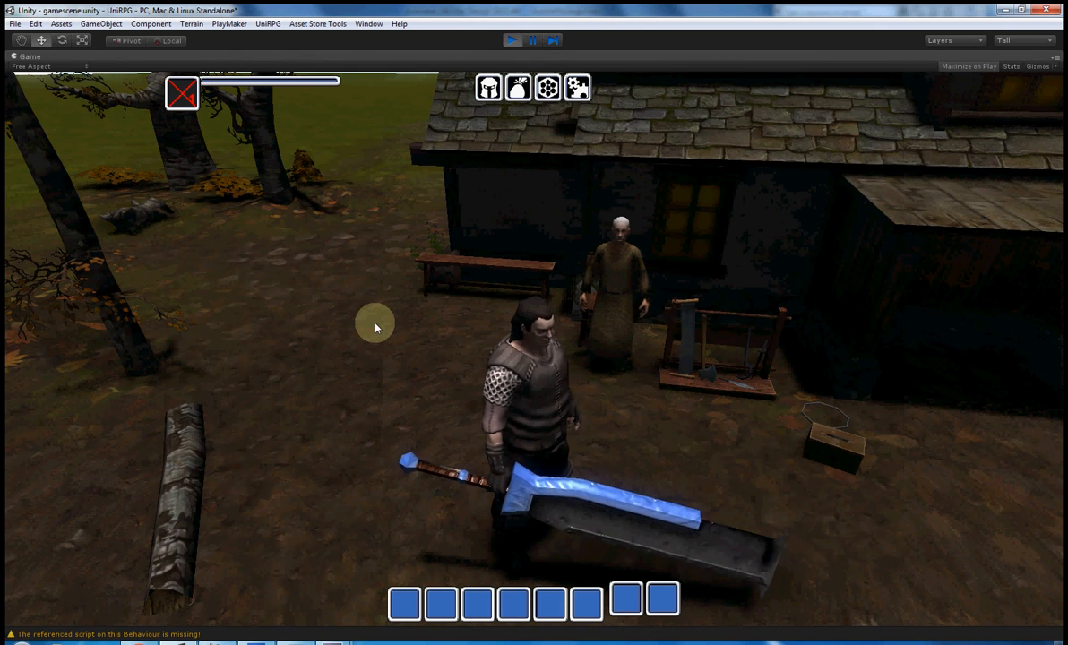
left_click(511, 41)
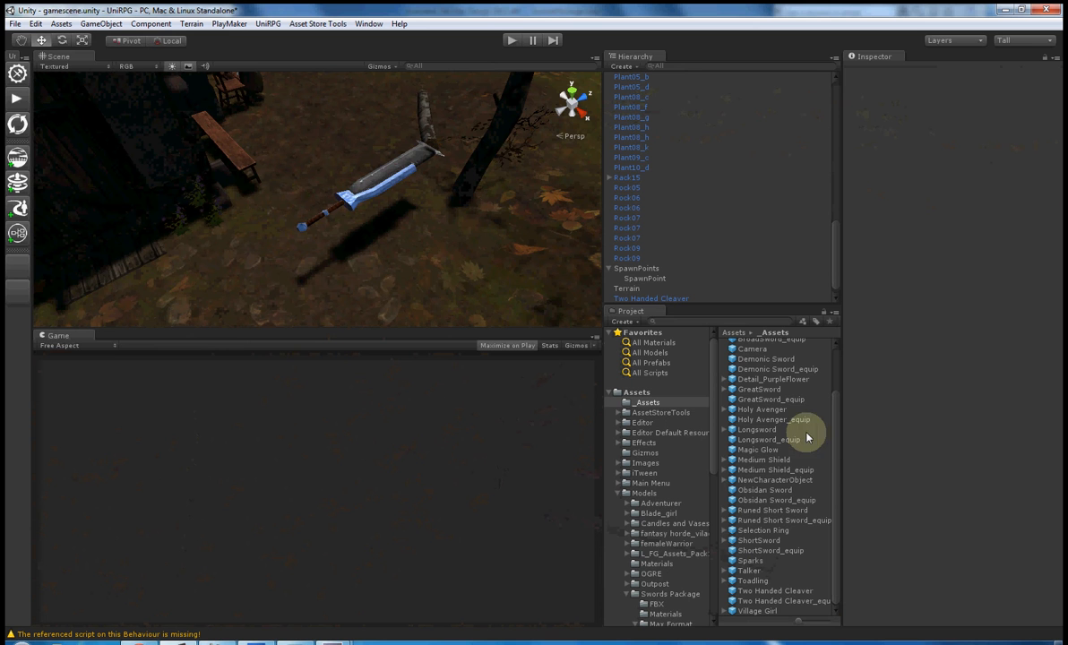
Step: Place the Adventurer prefab in the scene and collapse the Blacksmith's object hierarchy
right_click_drag(513, 254, 467, 201)
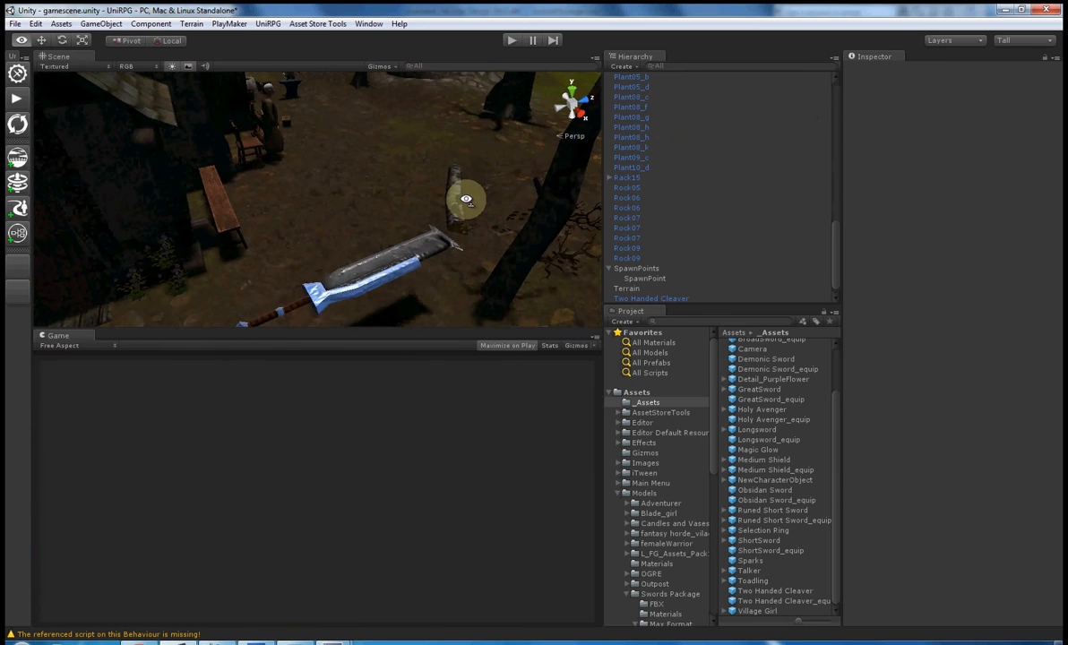
scroll(466, 200, "down", 4)
scroll(789, 428, "up", 2)
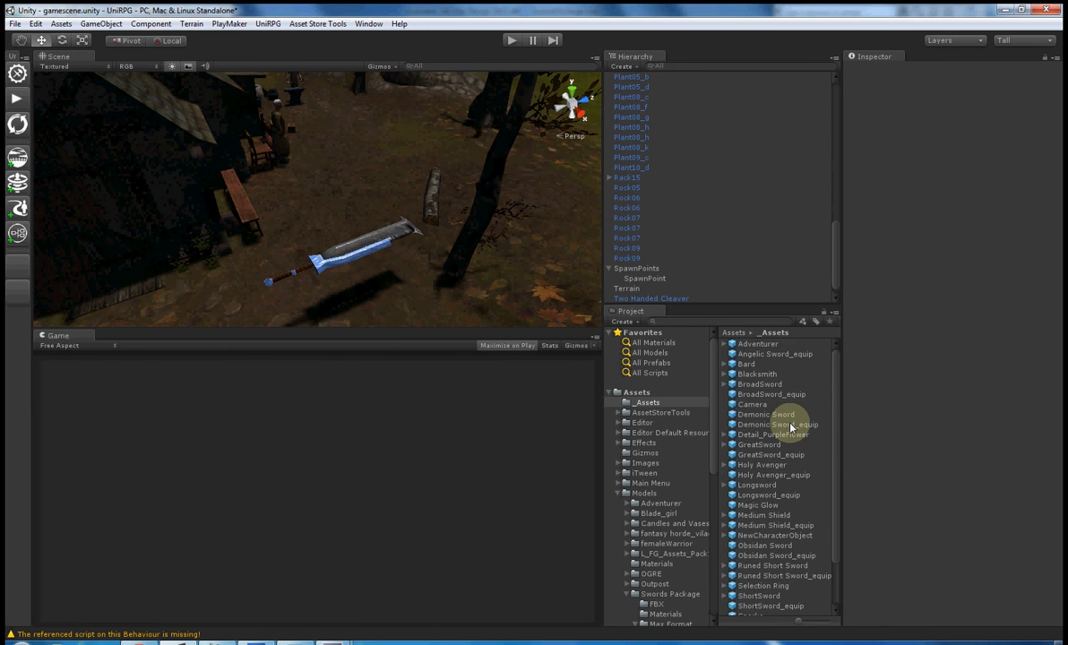
left_click(763, 345)
left_click_drag(765, 348, 368, 148)
right_click_drag(368, 148, 102, 119)
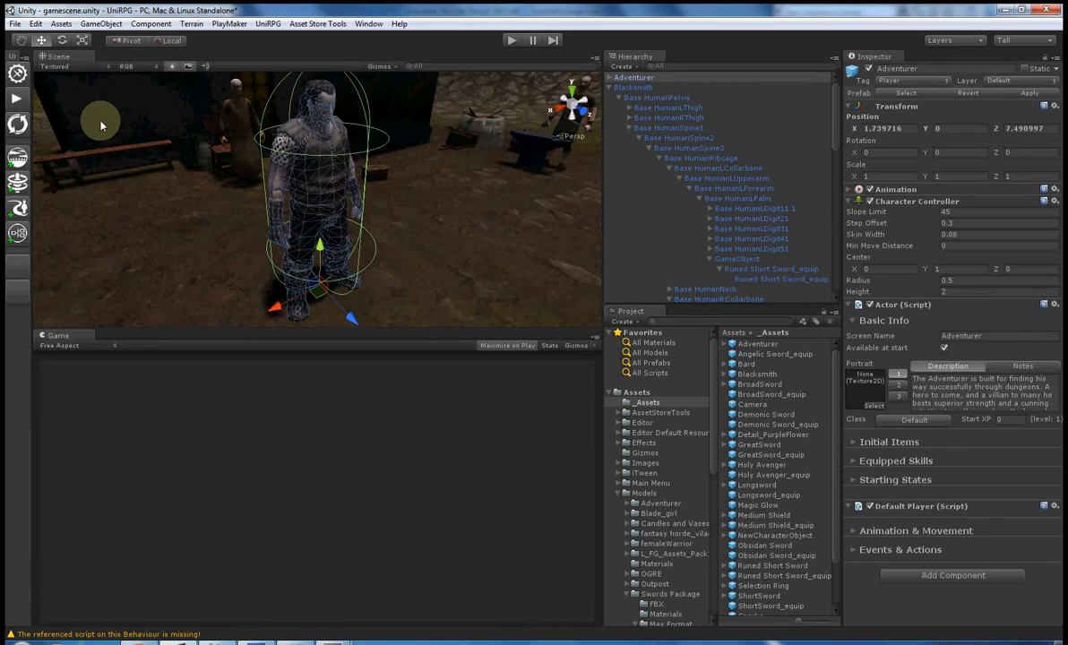
left_click(611, 87)
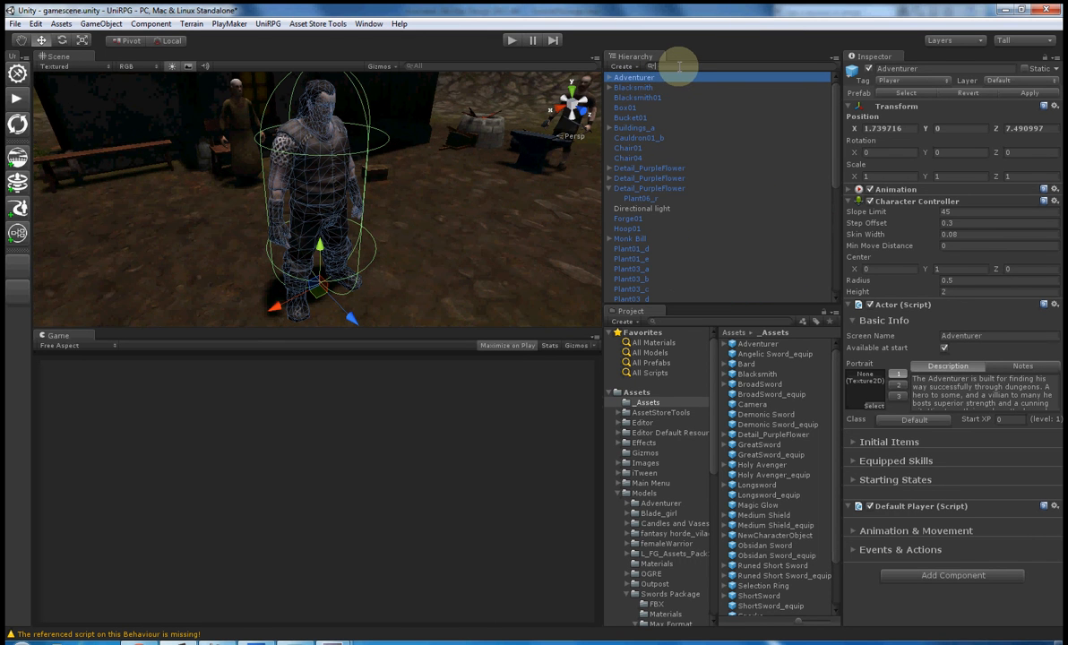
Step: Search the hierarchy for "hand" and inspect the Adventurer's Bip01 R Hand and Bip01 L Hand bones
left_click(680, 66)
type("hand")
left_click(654, 88)
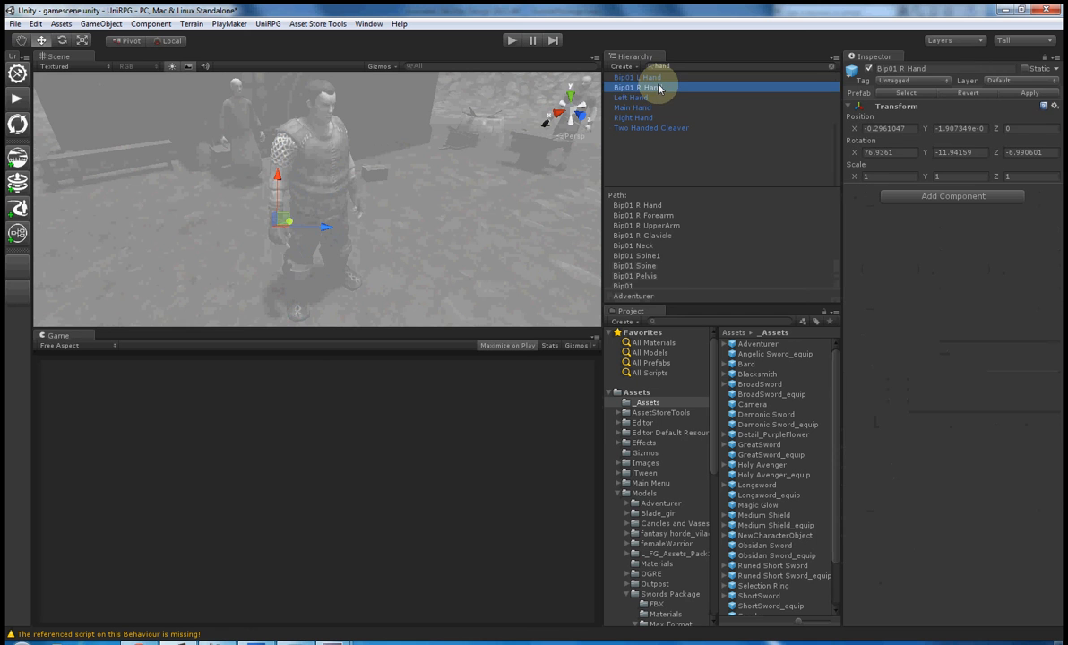
left_click(655, 78)
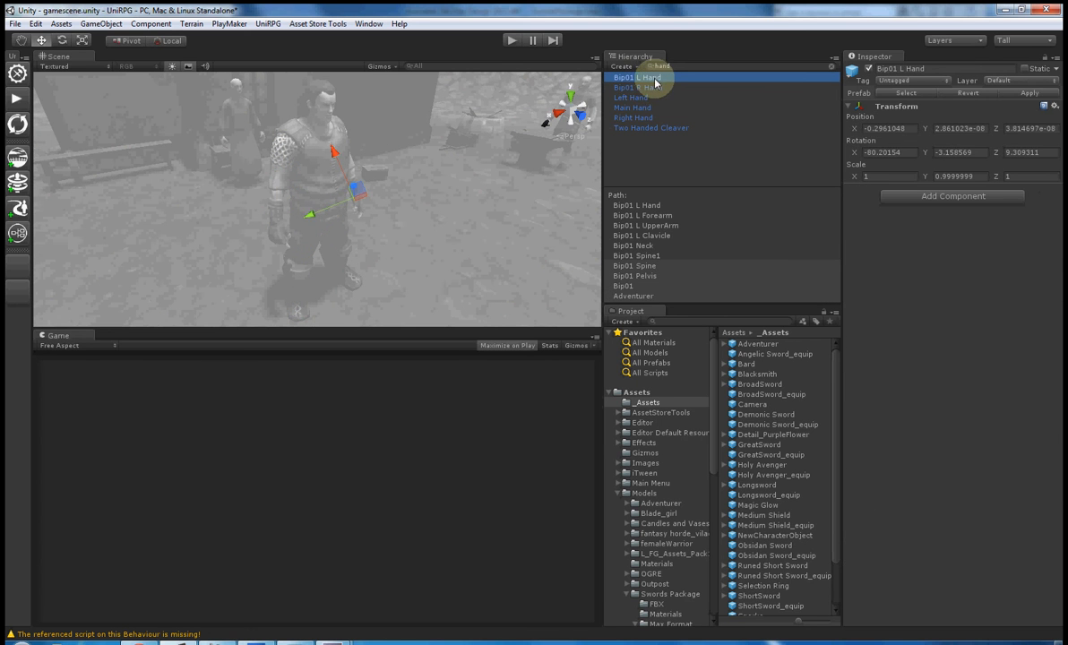
left_click(655, 88)
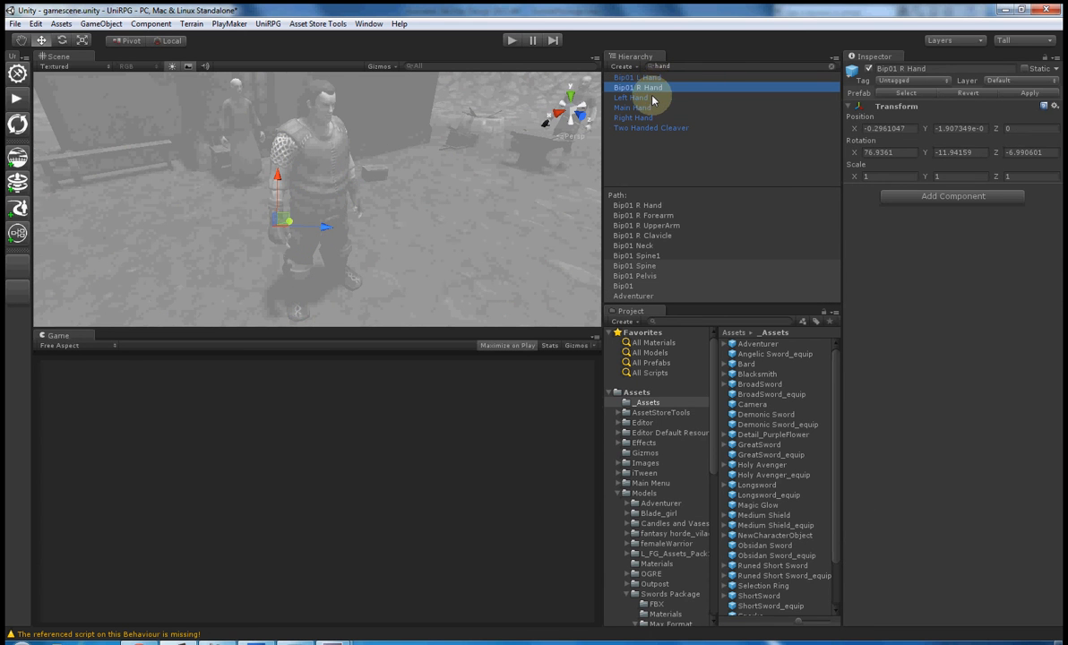
Step: Compare the tags and parent paths of the Left Hand, Main Hand and Right Hand mount objects
left_click(652, 108)
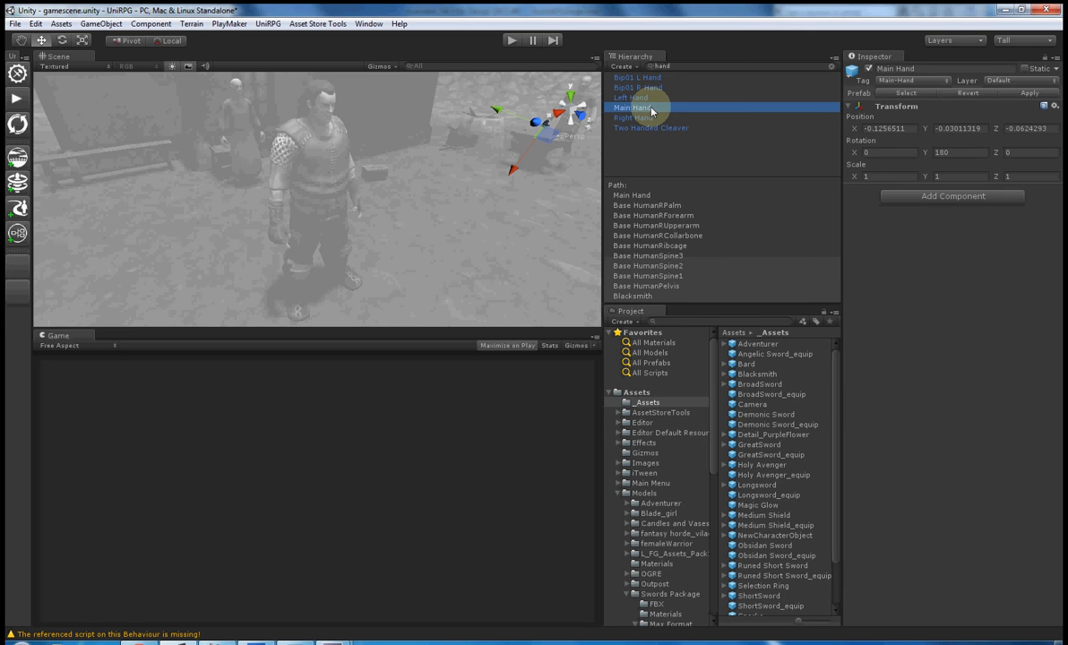
left_click(650, 117)
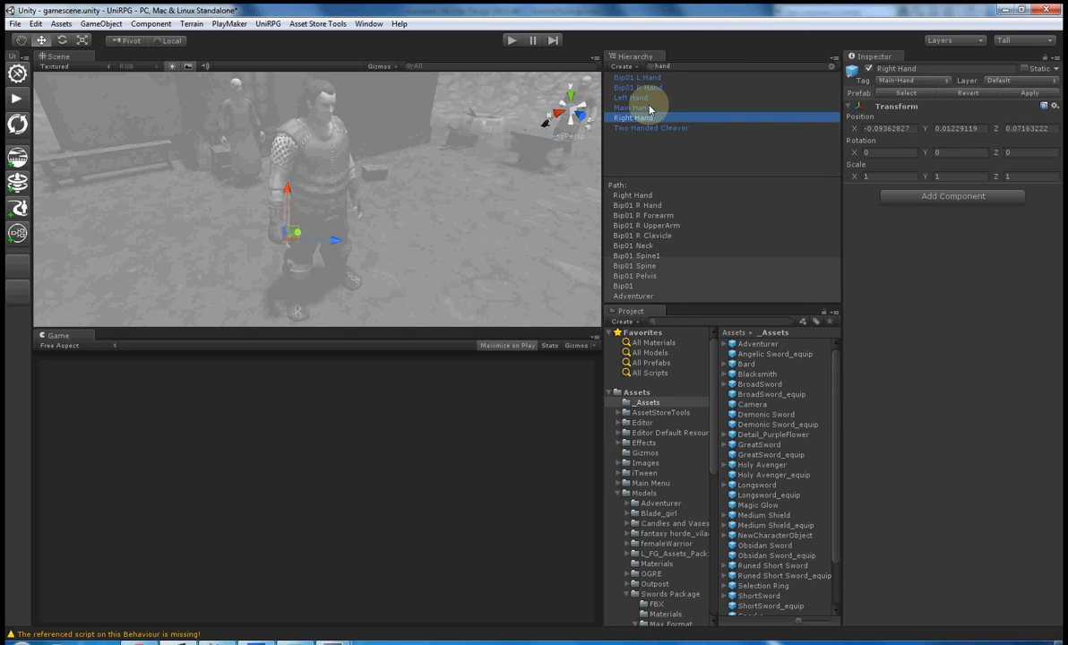
left_click(649, 99)
left_click(647, 117)
left_click(647, 100)
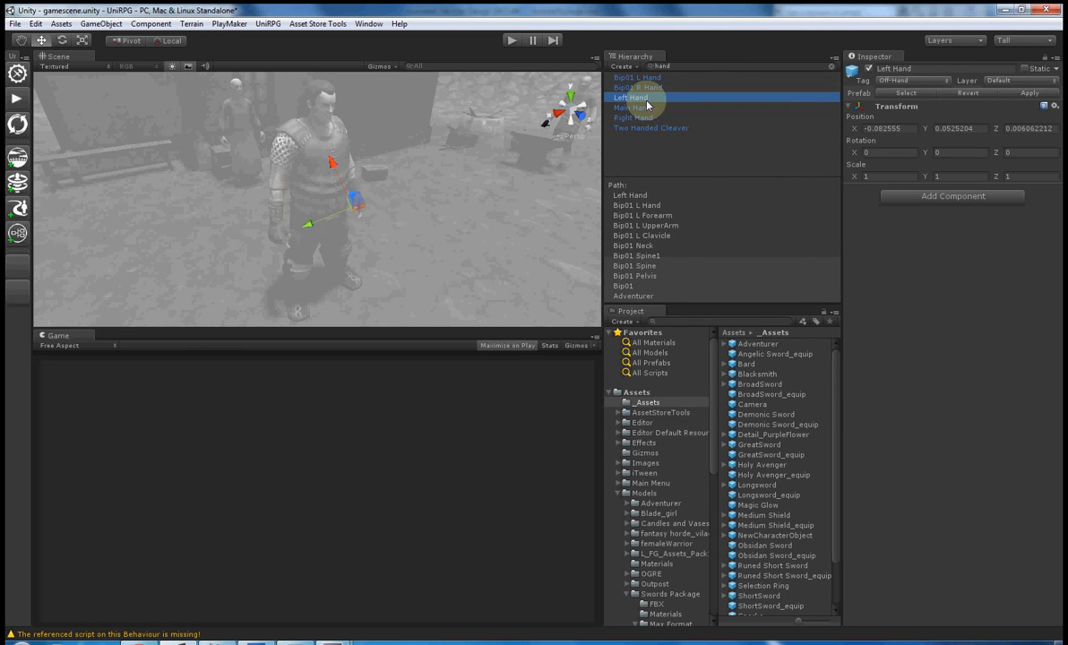
left_click(644, 108)
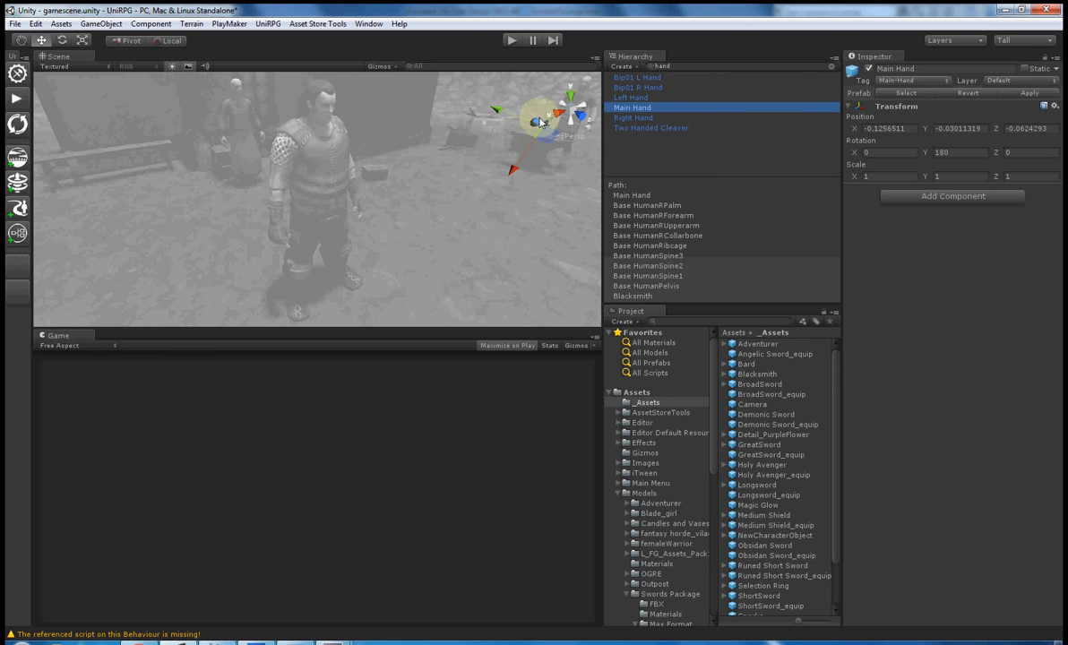
left_click(632, 117)
left_click(631, 97)
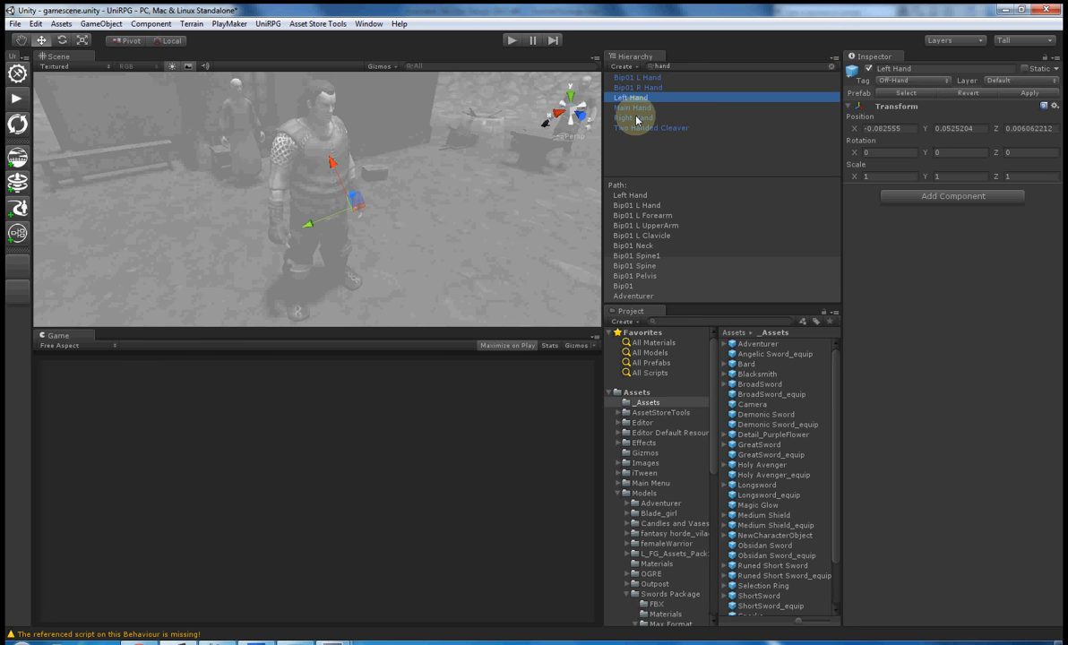
left_click(635, 118)
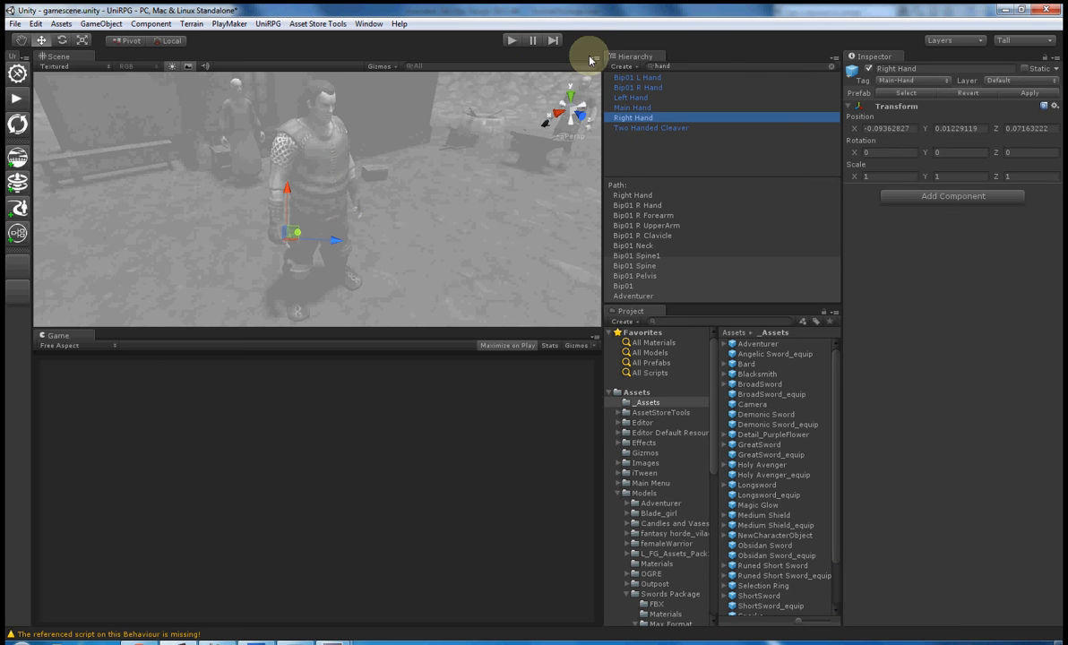
Step: Clear the hierarchy search and check the tag options of the Adventurer's Right Hand up close, keeping Main-Hand
left_click(830, 67)
right_click_drag(337, 213, 299, 228)
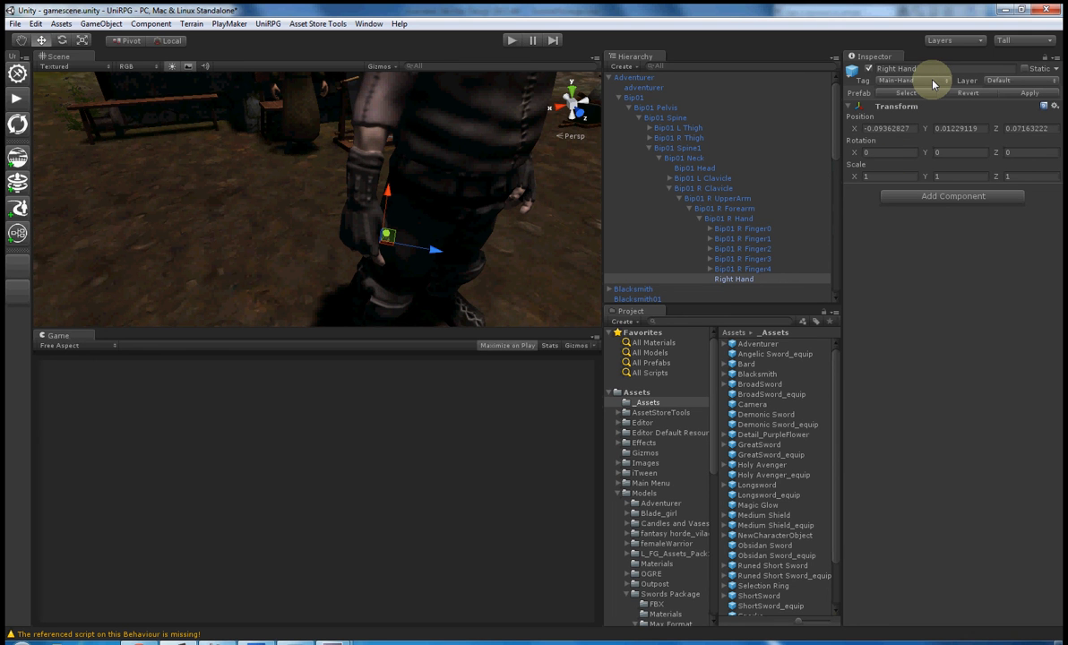
left_click(909, 79)
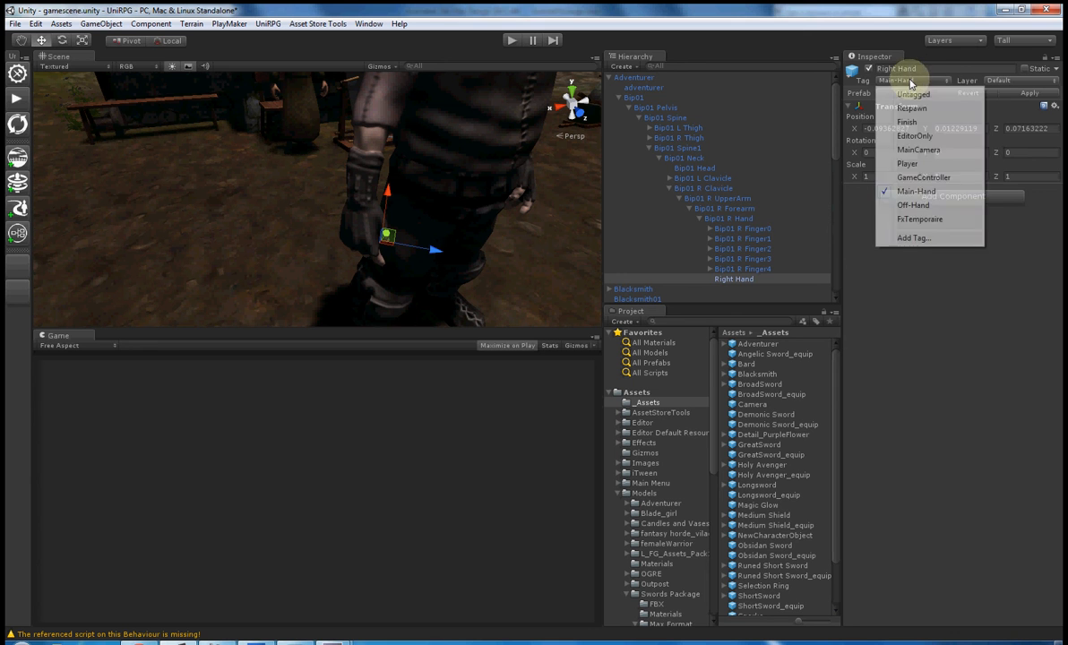
left_click(907, 192)
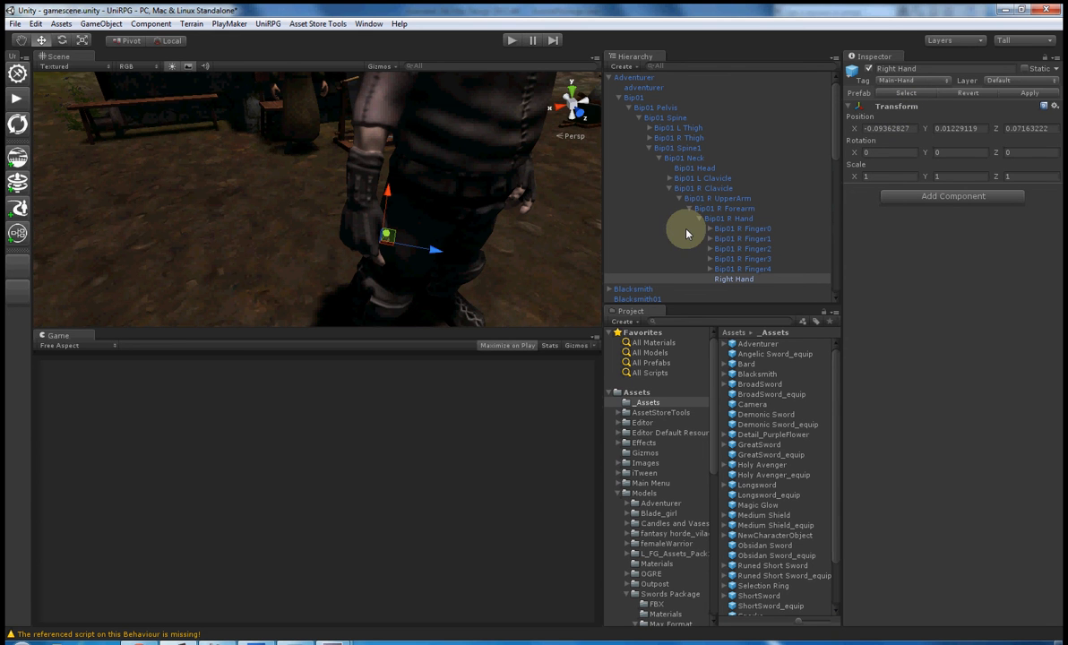
left_click_drag(425, 199, 453, 195, "alt")
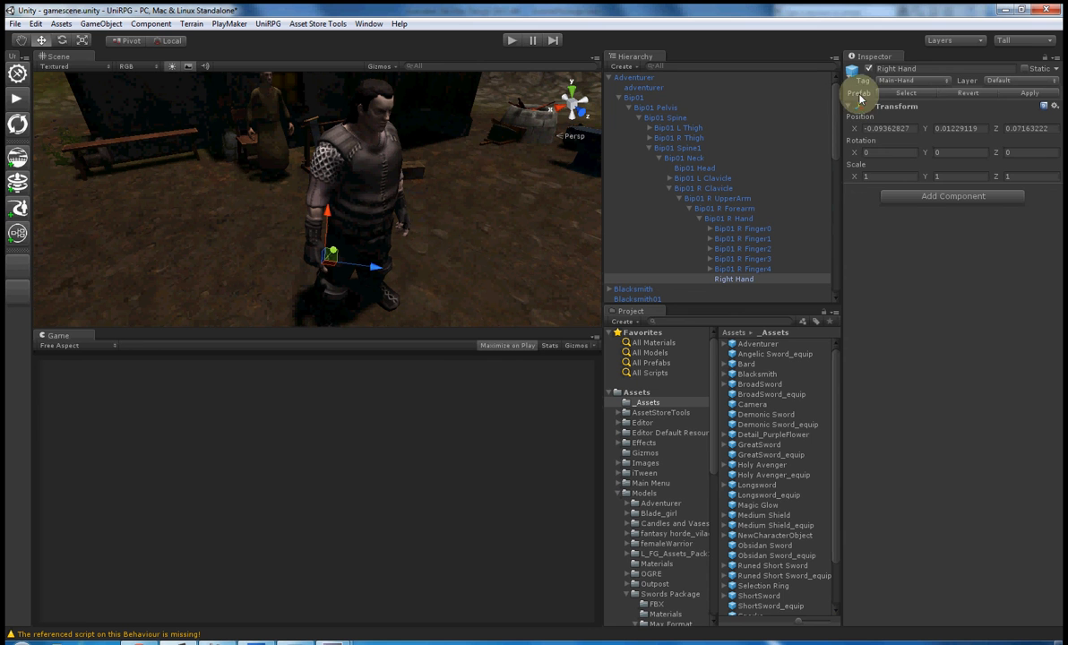
Step: Collapse the Adventurer's object hierarchy and delete the Adventurer from the scene
left_click(609, 78)
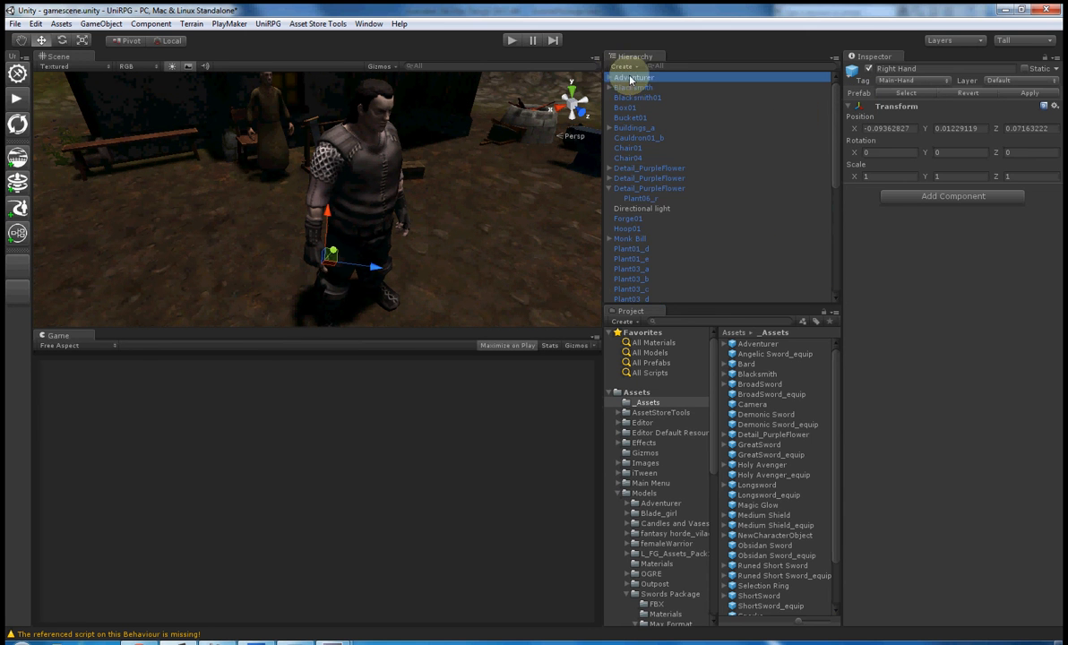
left_click(633, 78)
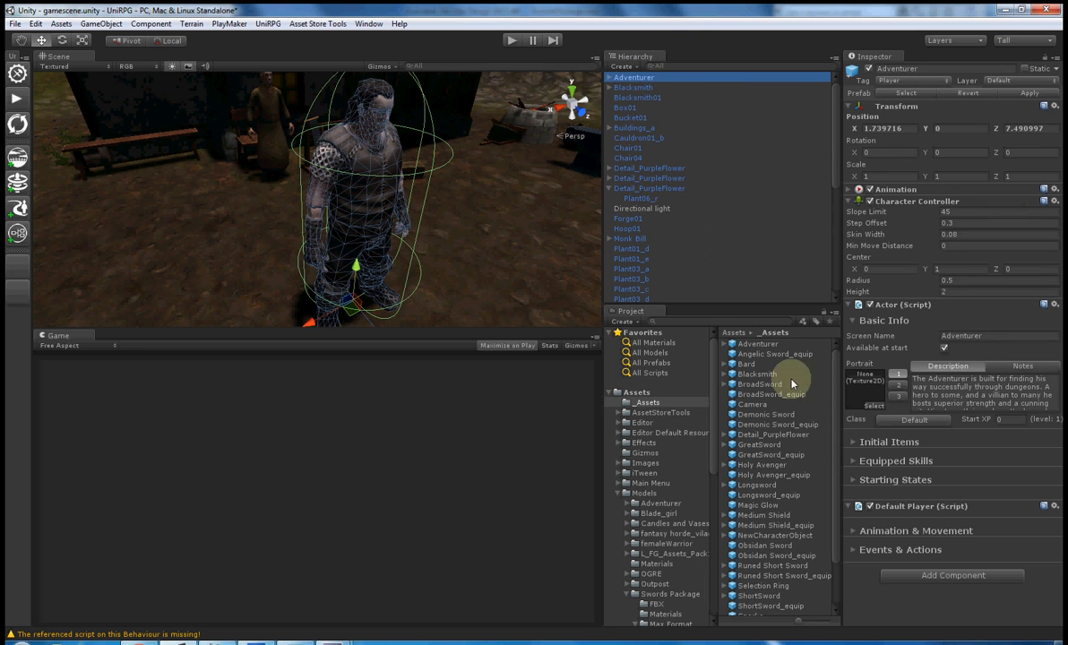
left_click(608, 78)
left_click(608, 78)
left_click(608, 78)
left_click(608, 78)
left_click(366, 218)
left_click_drag(366, 217, 379, 241, "alt")
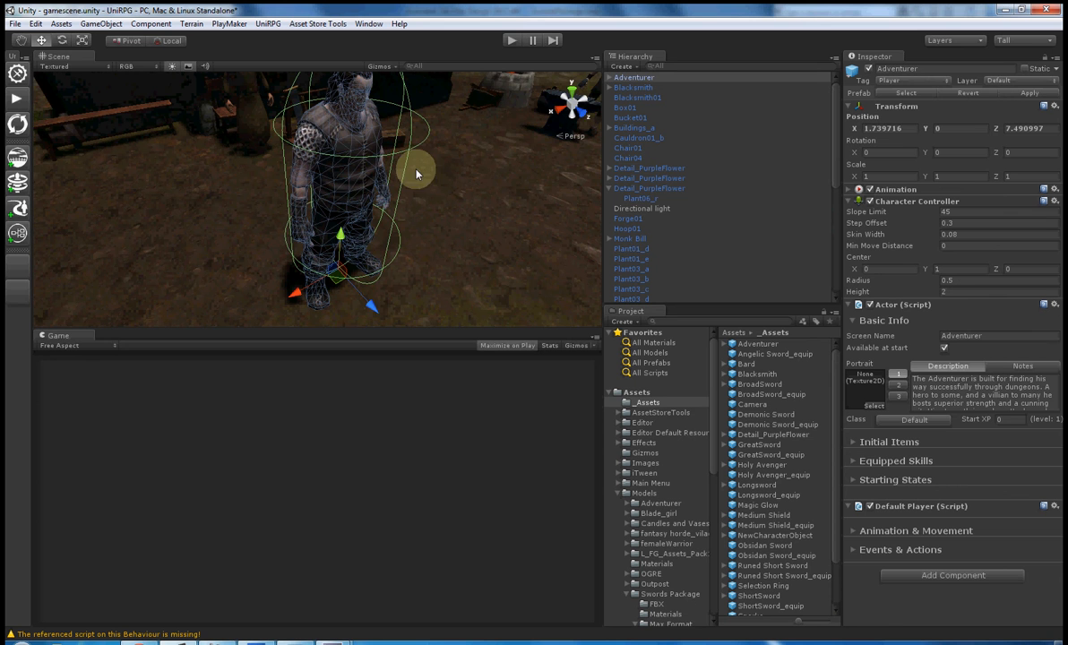
left_click_drag(416, 173, 387, 162, "alt")
left_click_drag(448, 217, 450, 236, "alt")
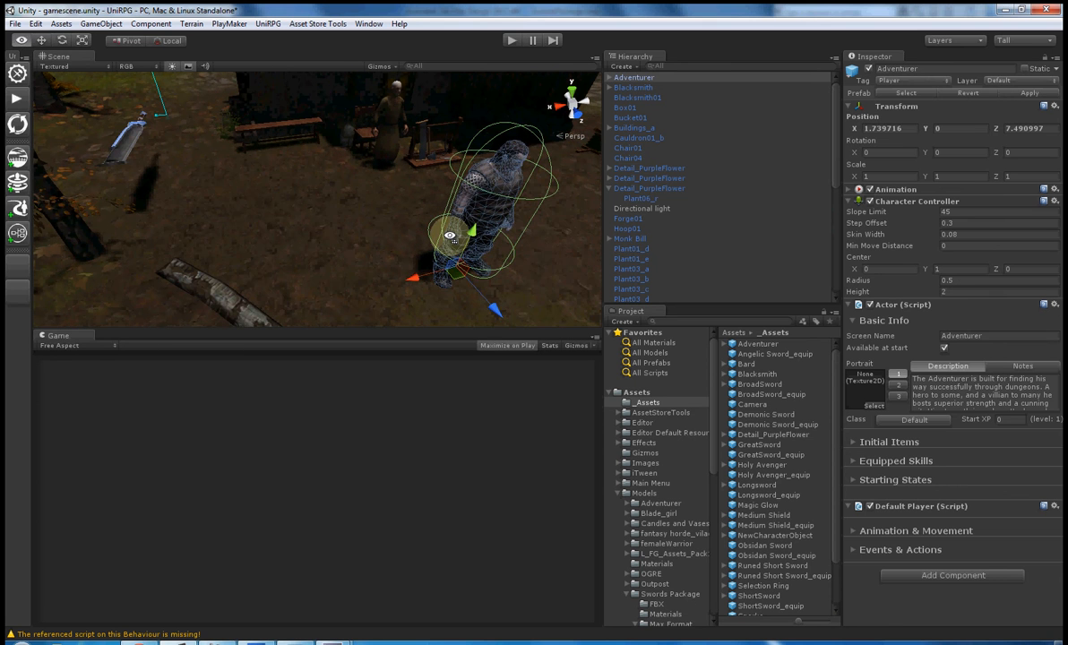
key("Delete")
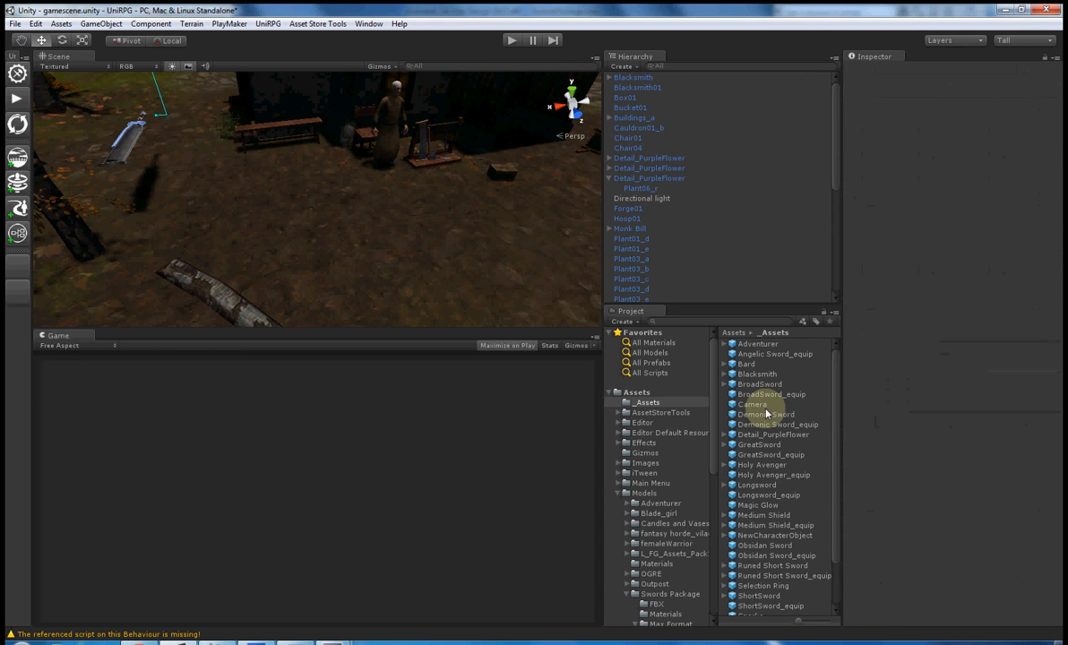
Step: Place the Demonic Sword, Holy Avenger and Medium Shield prefabs on the open ground of the scene
left_click_drag(766, 414, 333, 162)
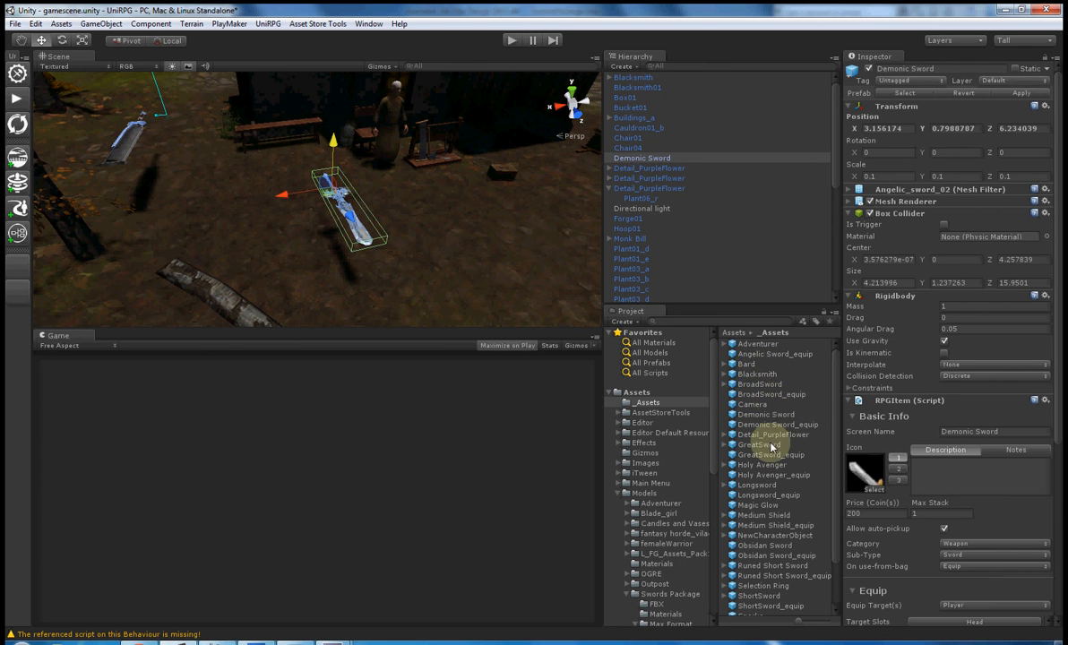
left_click_drag(770, 468, 219, 130)
left_click(235, 234)
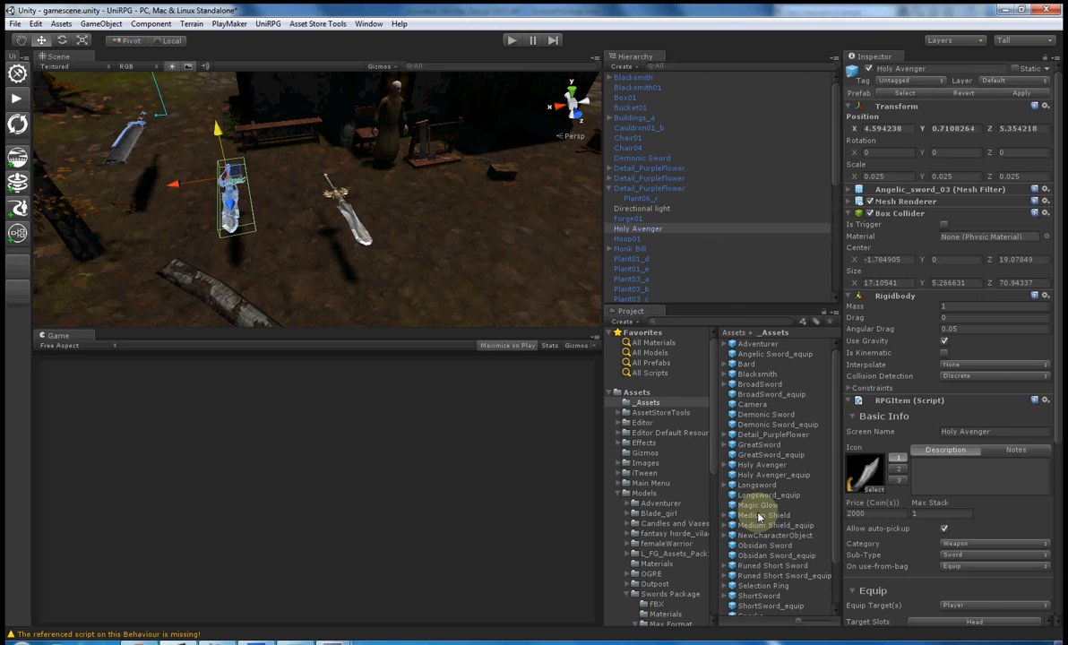
left_click_drag(759, 518, 481, 168)
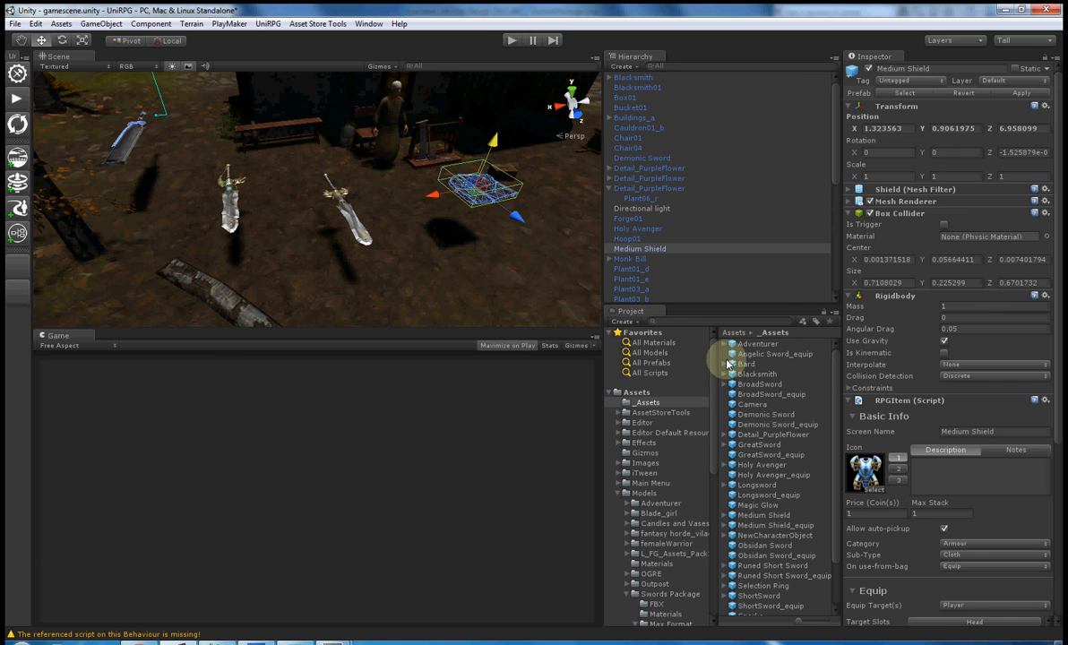
Step: Start a playtest and walk the character over the cleaver, both placed swords and the shield to pick them up
left_click(511, 40)
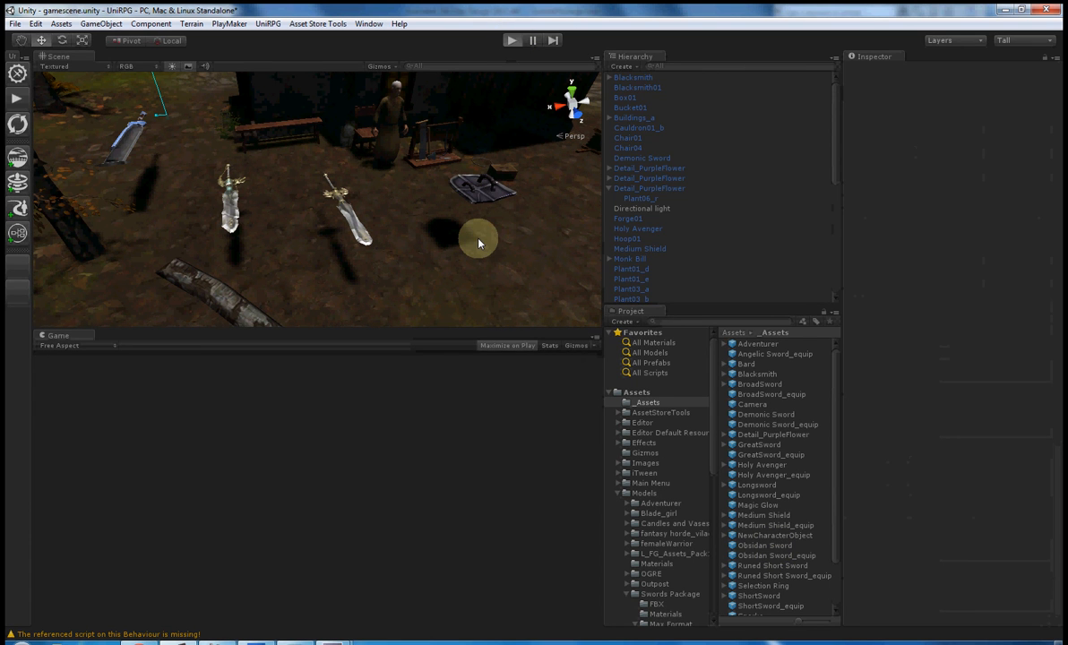
key("w")
key("a")
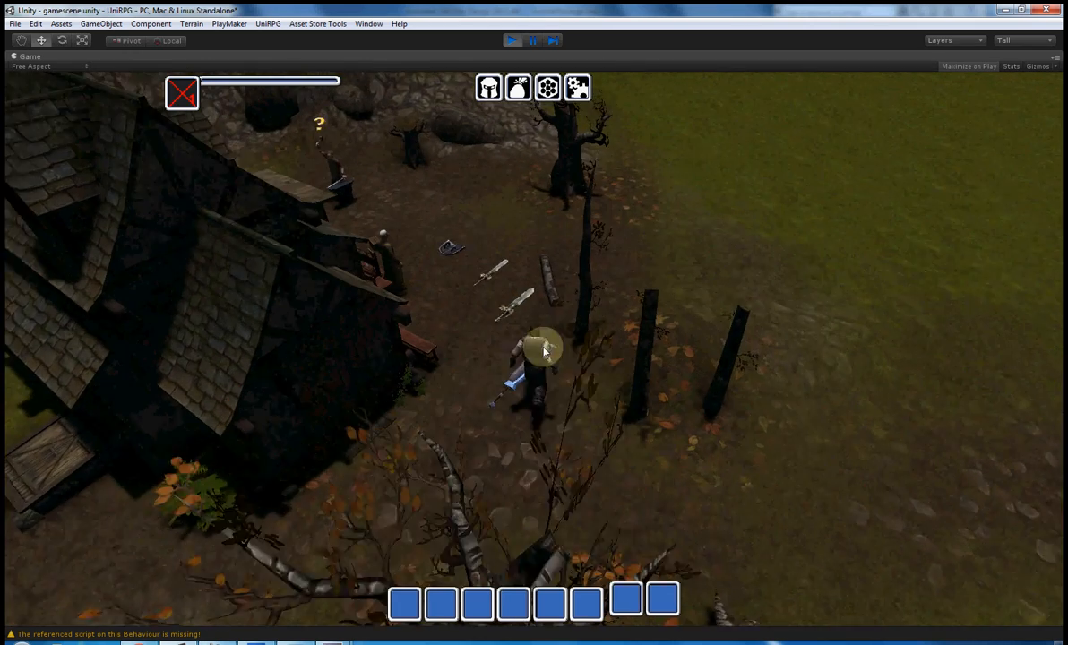
left_click(531, 391)
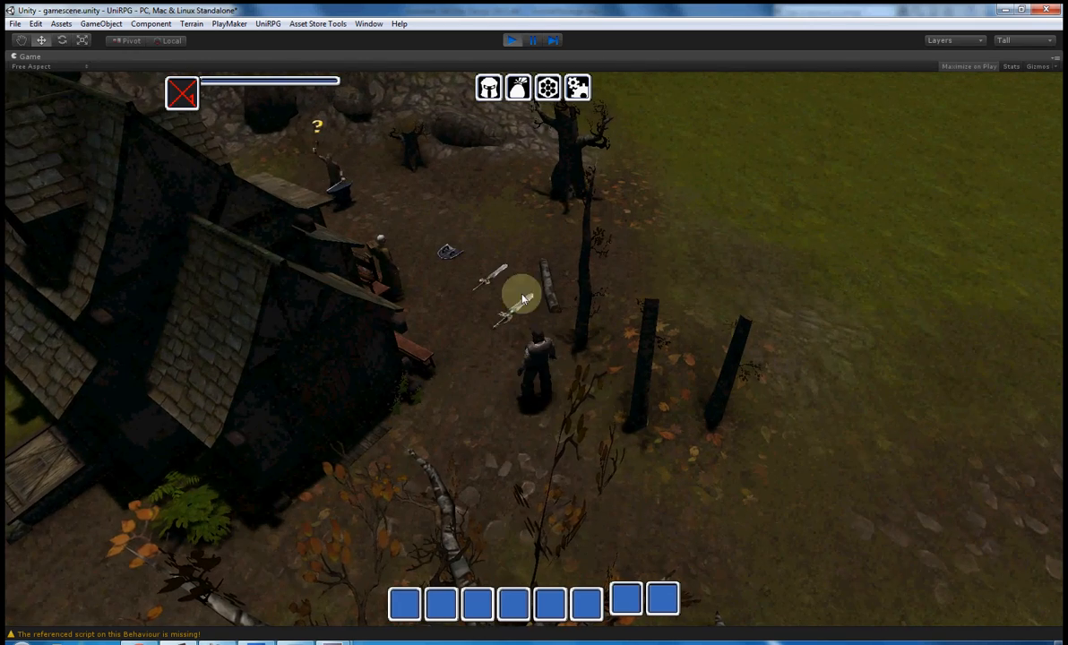
left_click(513, 315)
left_click(499, 310)
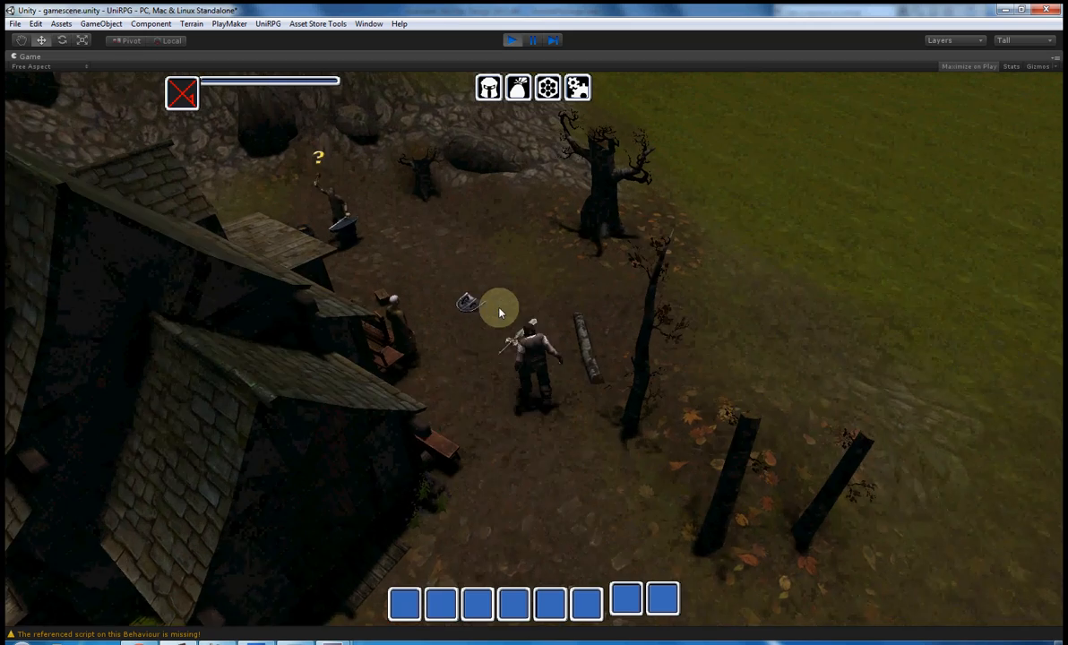
left_click(476, 313)
left_click(503, 311)
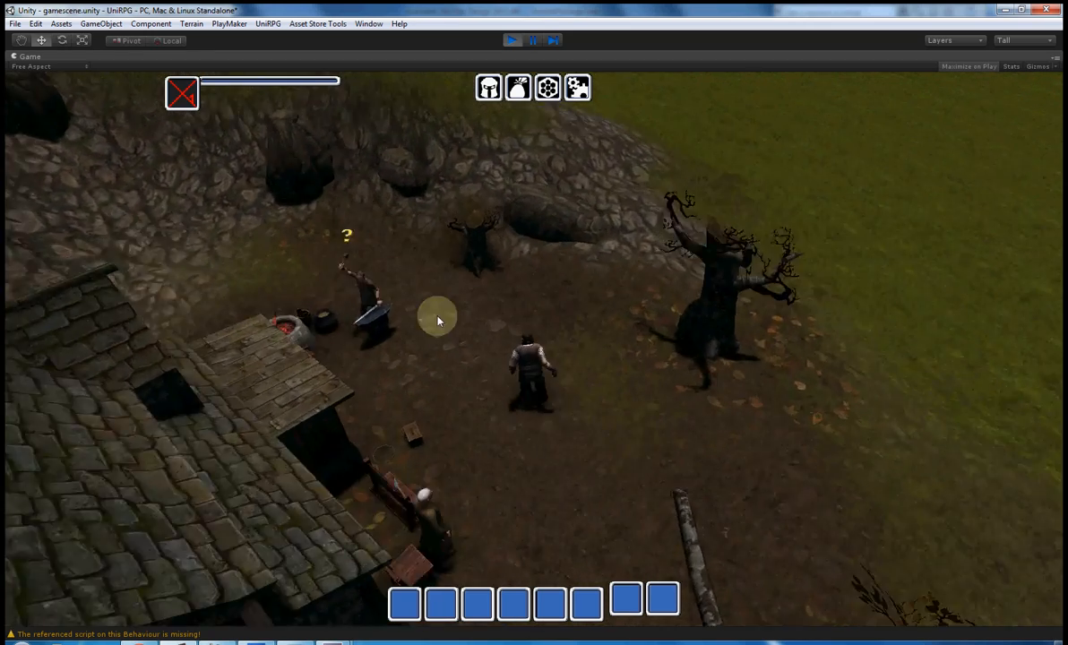
Step: View the character up close and equip the Medium Shield and the Holy Avenger from the bag
key("a")
scroll(506, 345, "up", 5)
right_click_drag(358, 331, 597, 404)
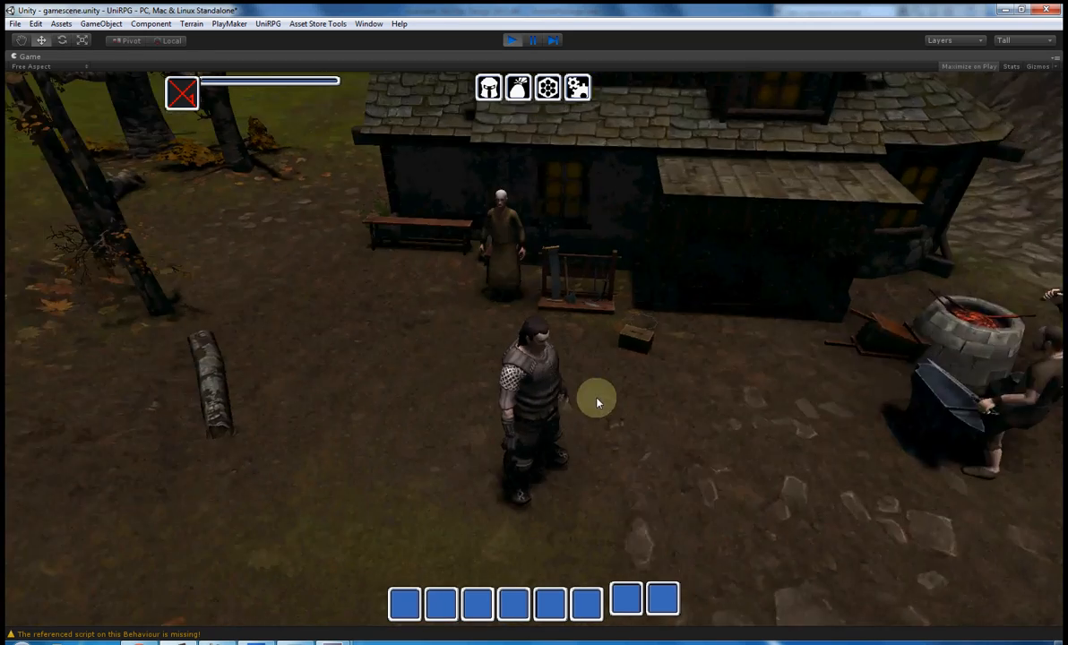
scroll(561, 409, "up", 4)
key("b")
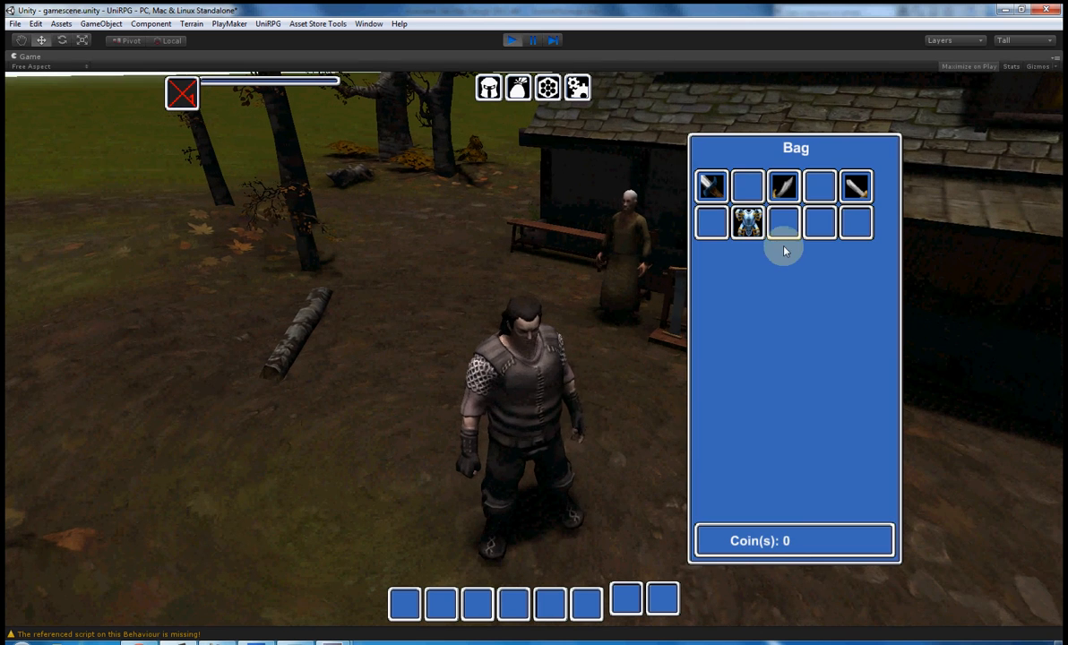
left_click(748, 224)
left_click(758, 232)
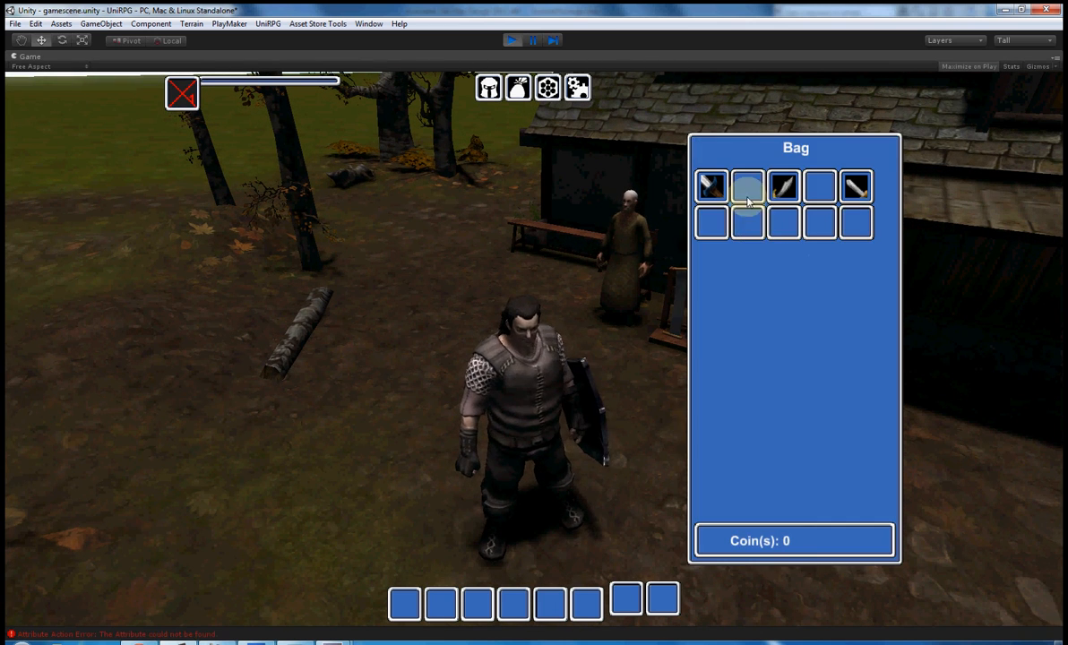
left_click(783, 186)
left_click(790, 188)
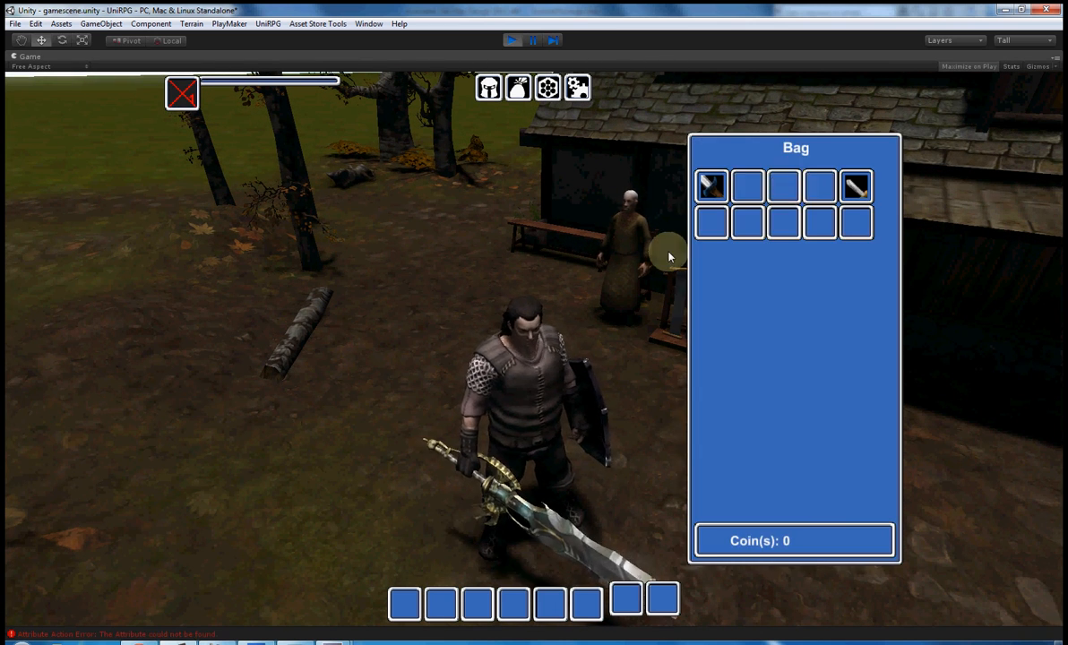
Step: Equip the Demonic Sword from the bag, view it on the character, and swap it for the Two Handed Cleaver
right_click_drag(493, 312, 615, 293)
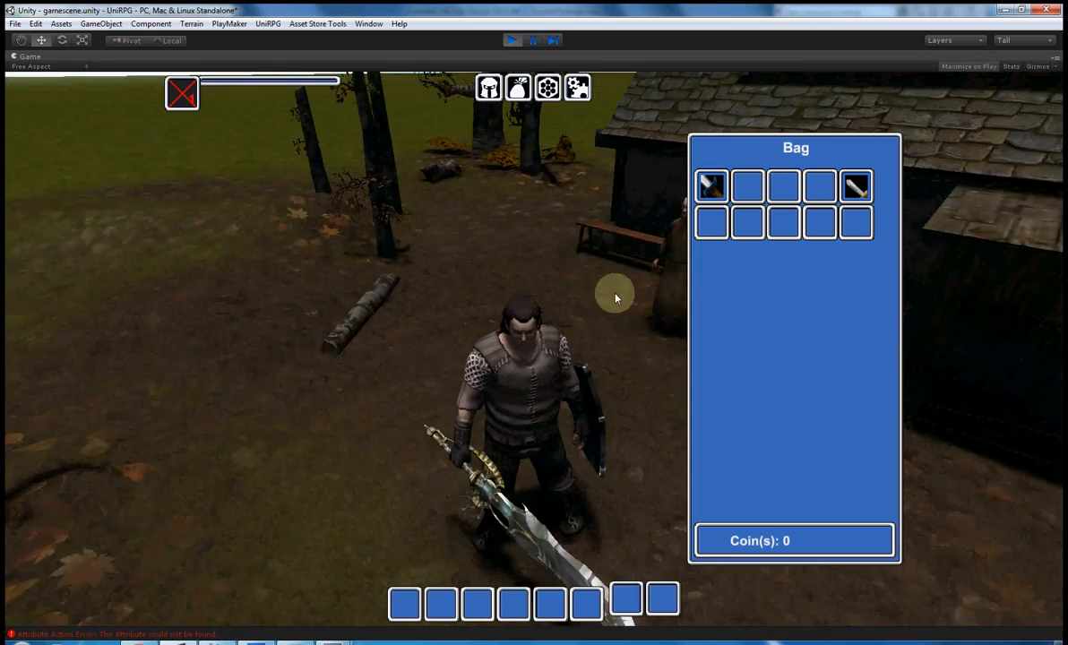
left_click(855, 186)
left_click(861, 189)
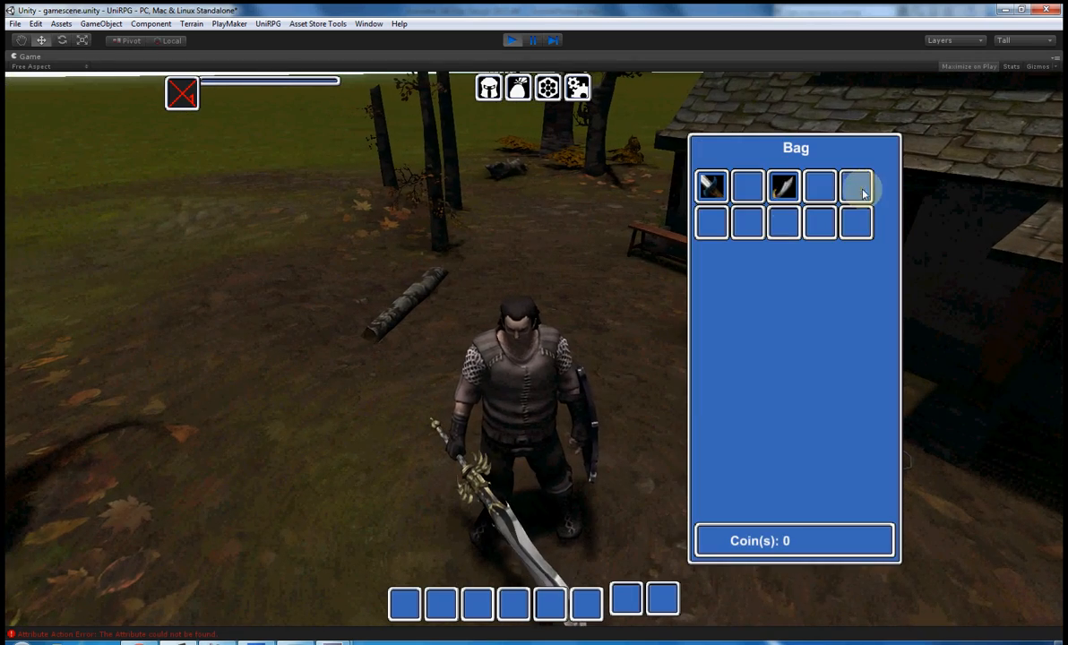
right_click_drag(574, 231, 749, 186)
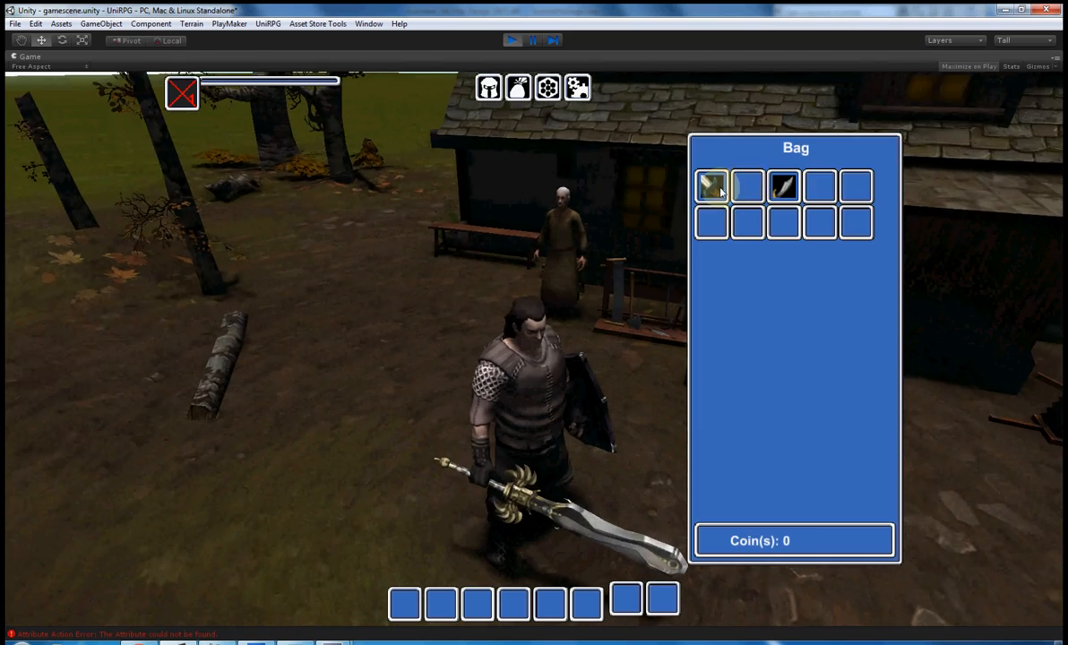
left_click(711, 186)
left_click(735, 184)
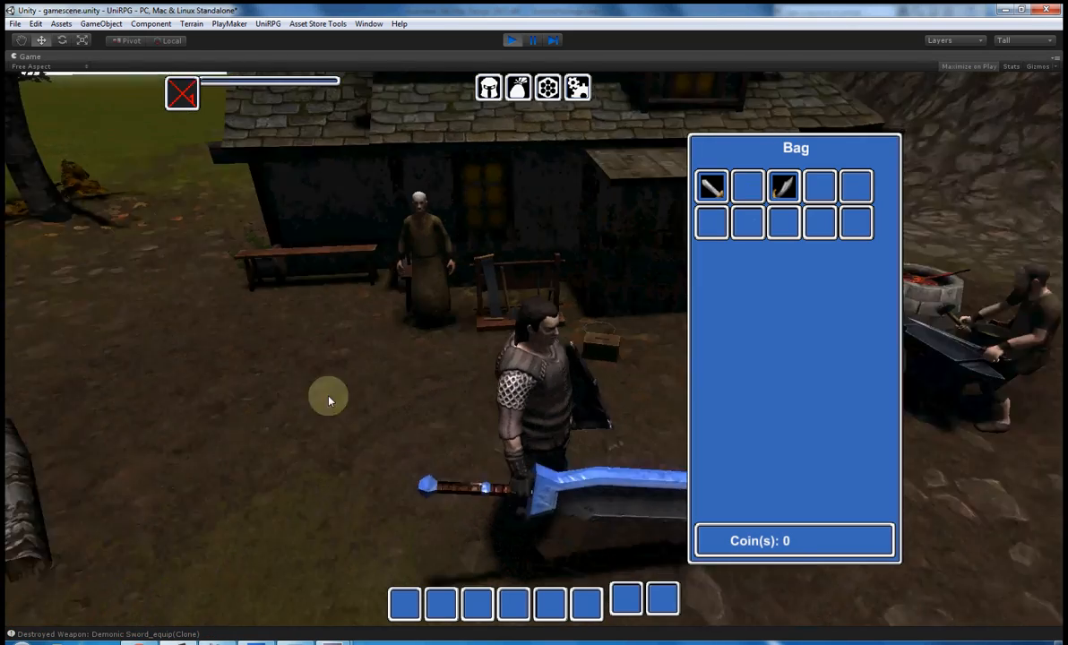
Step: Examine the equipped cleaver and shield on the character and in the equipment slots, and end the playtest
right_click_drag(329, 401, 524, 318)
key("c")
key("c")
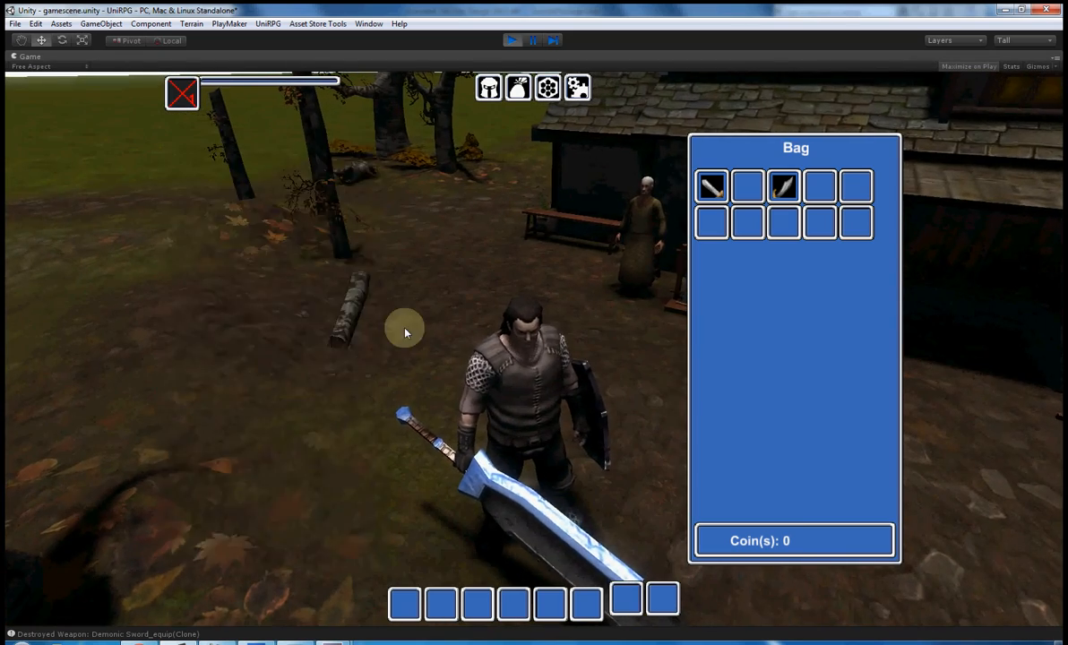
right_click_drag(405, 329, 503, 340)
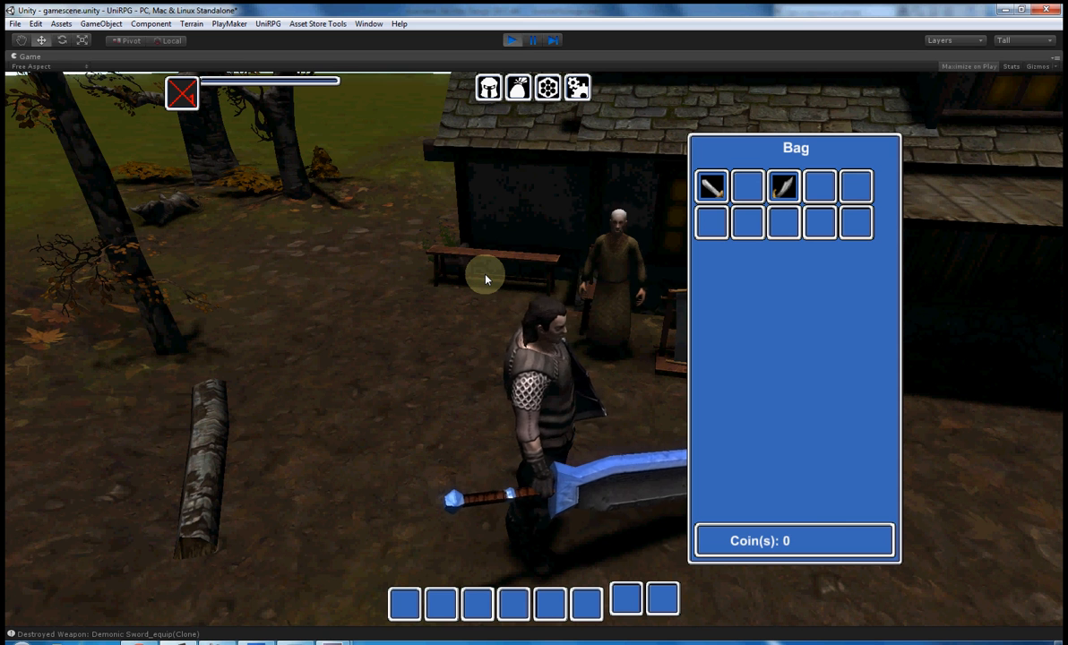
key("c")
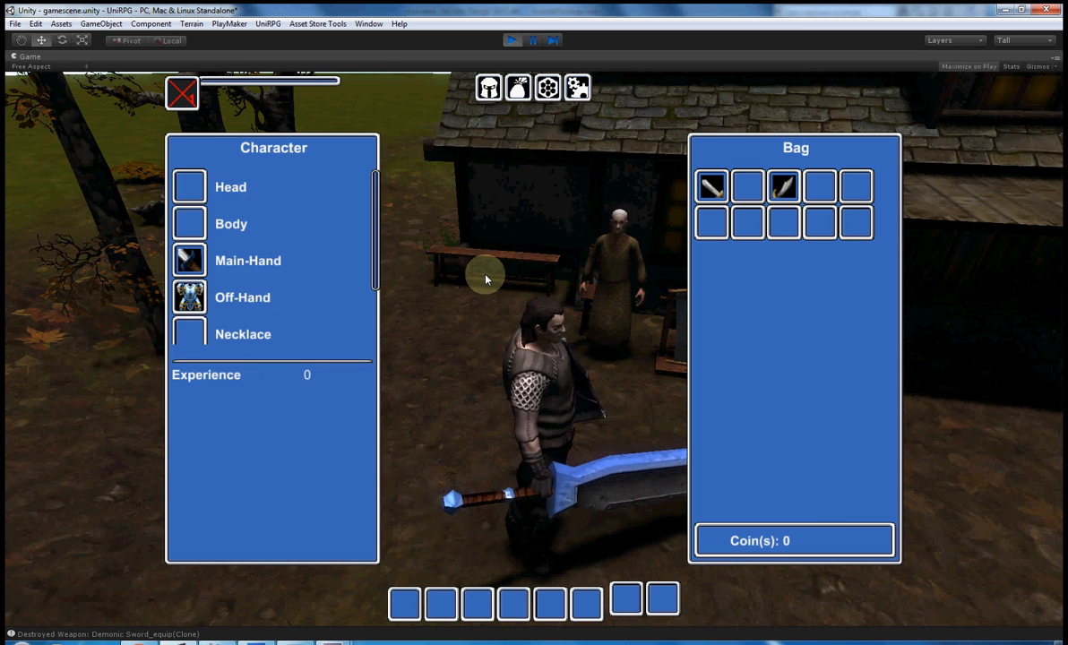
key("c")
left_click(513, 41)
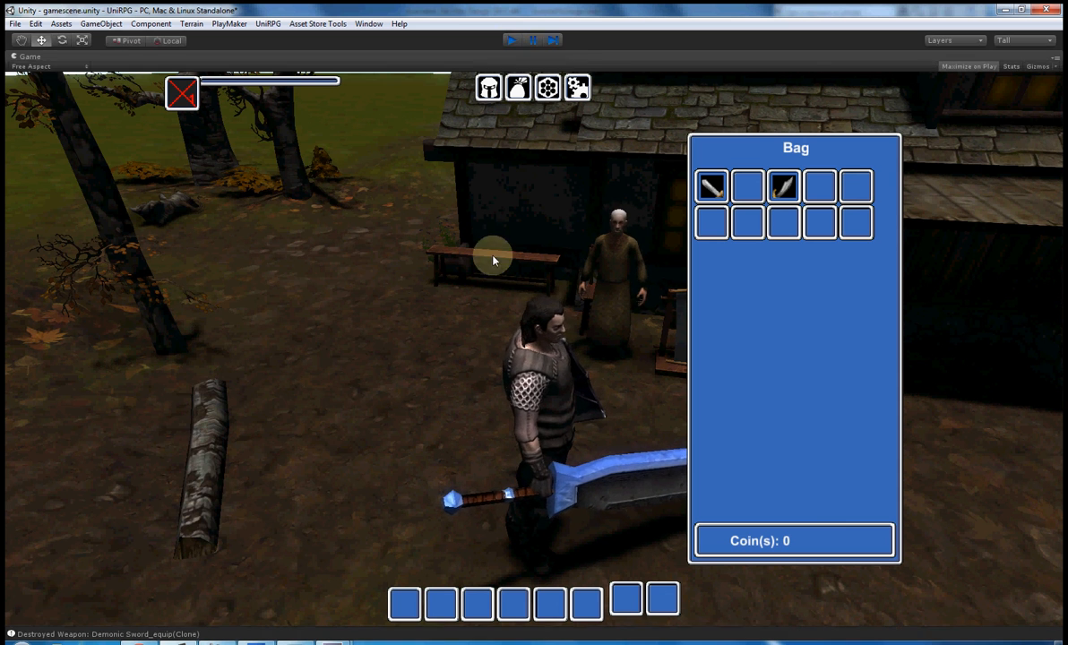